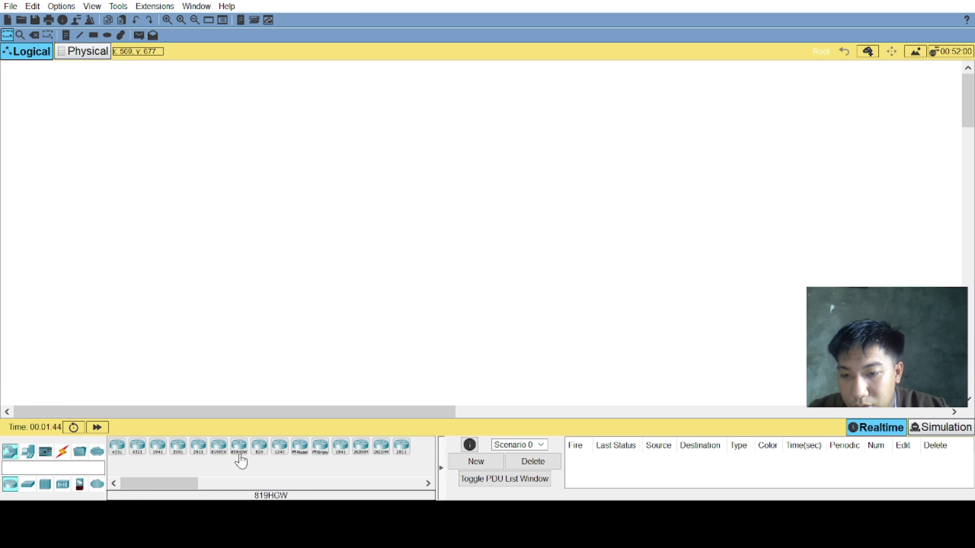
Place two Router-PT routers side by side in the workspace with a Switch-PT switch below each.
drag(300, 446, 337, 168)
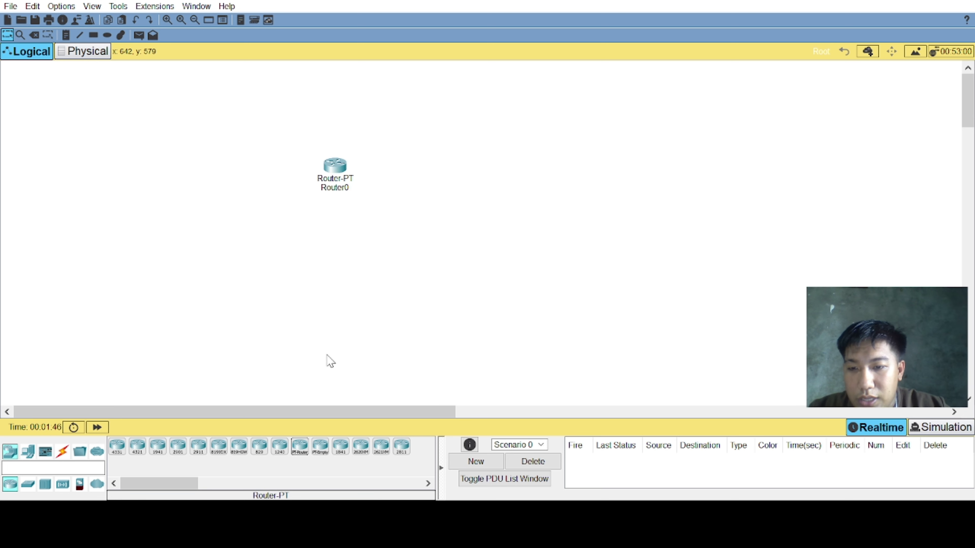
drag(300, 446, 513, 184)
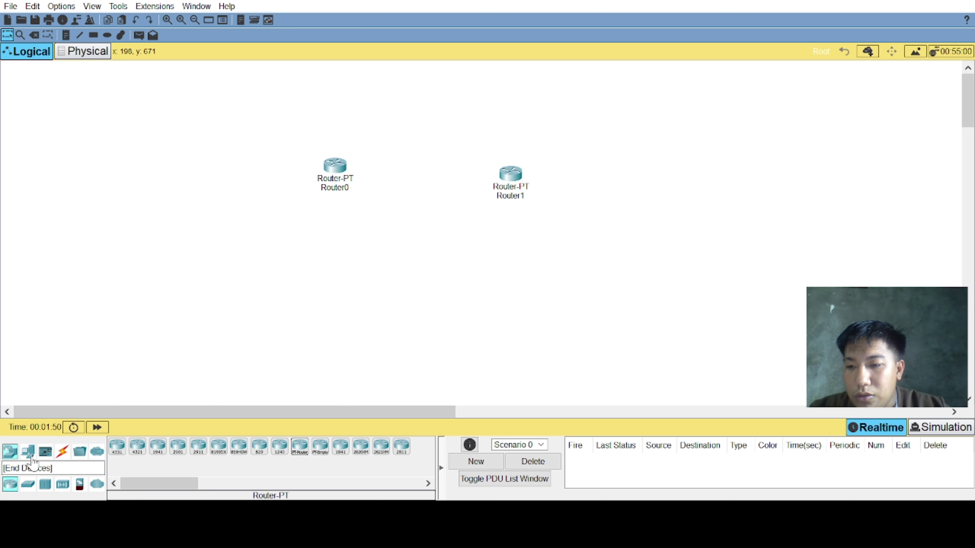
click(27, 484)
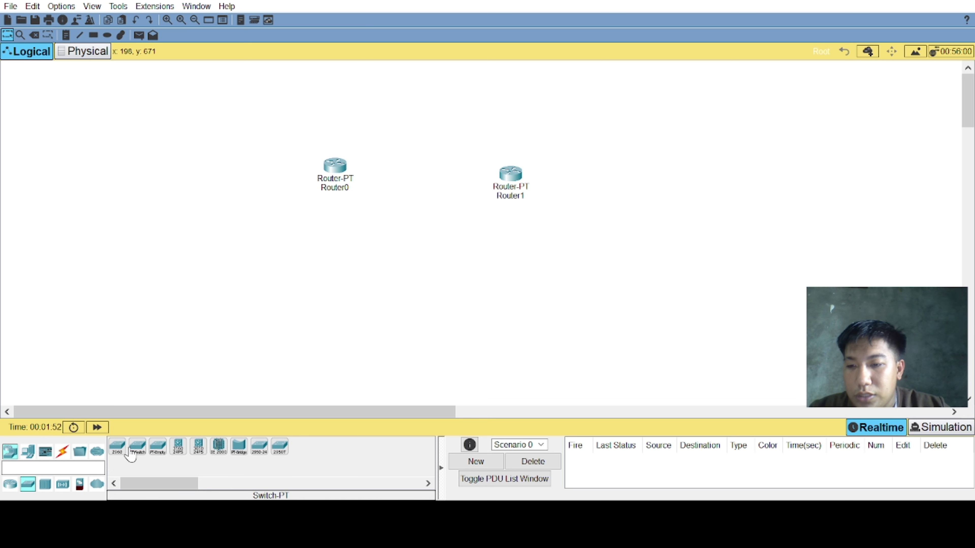
drag(131, 456, 333, 280)
drag(136, 449, 522, 297)
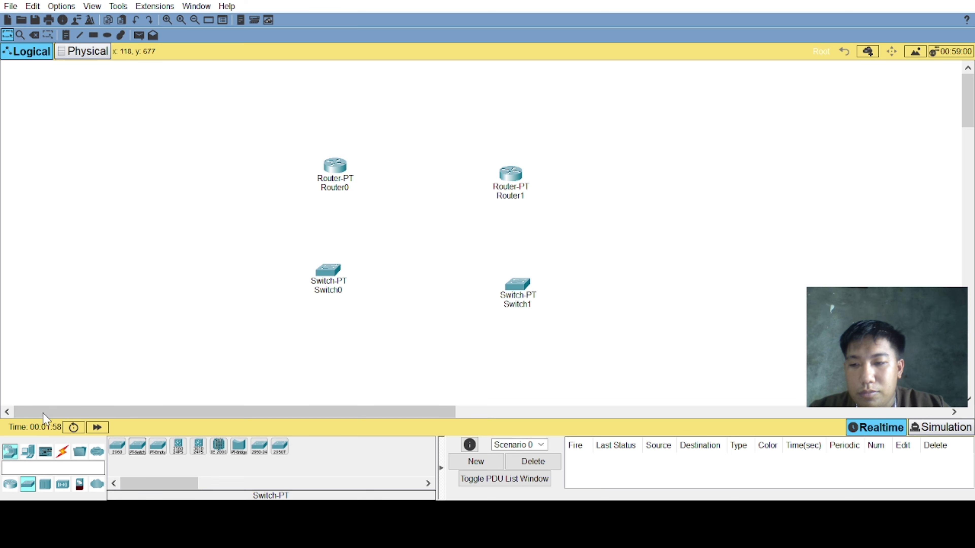
Place two PC-PT end devices, one on the outer side of each switch.
click(28, 452)
drag(117, 447, 213, 291)
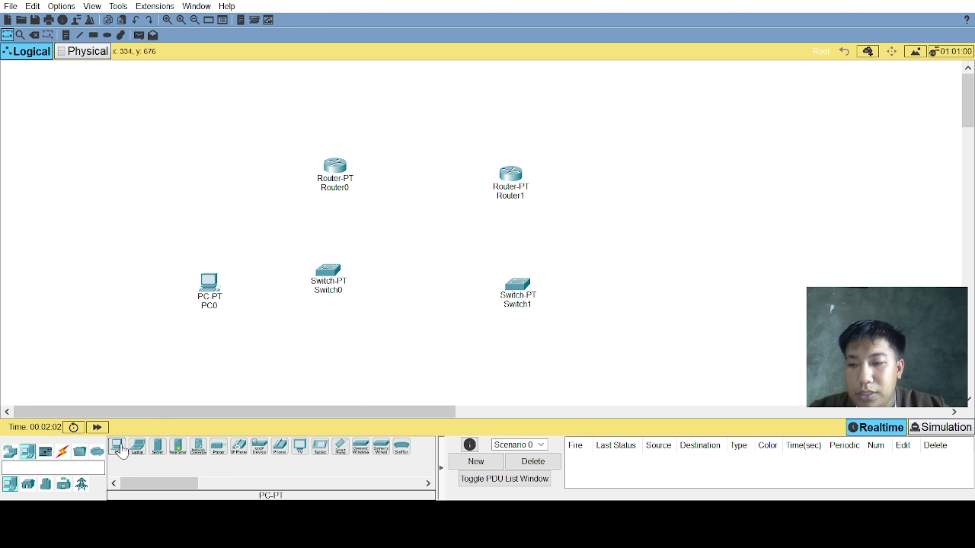
drag(122, 450, 625, 319)
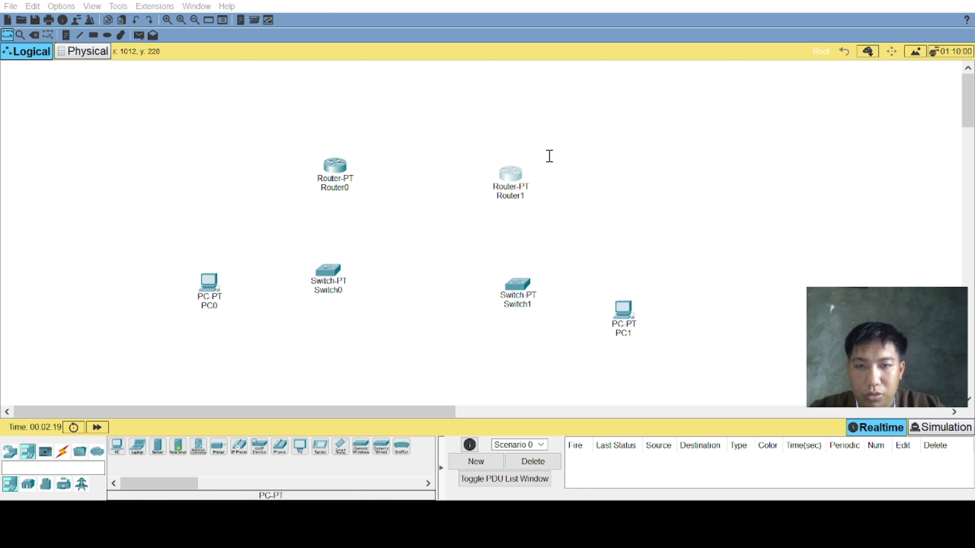
Rename the right-hand router, switch and PC as Router2, Switch2 and PC2.
key(BackSpace)
text(2)
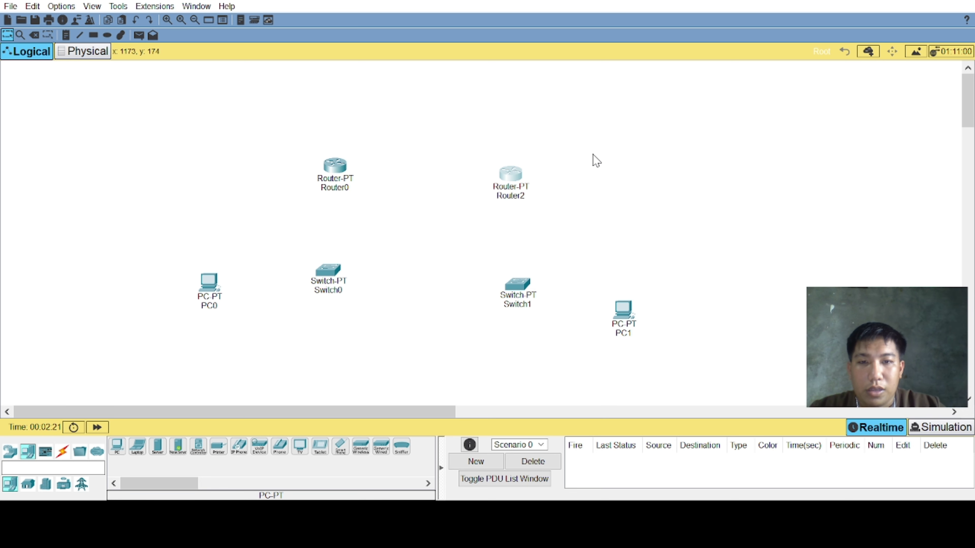
click(517, 304)
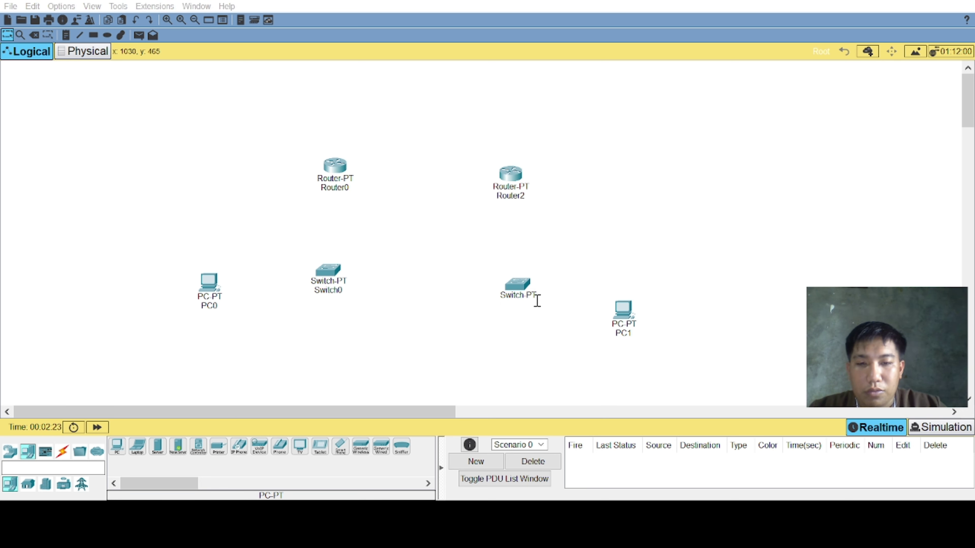
key(Return)
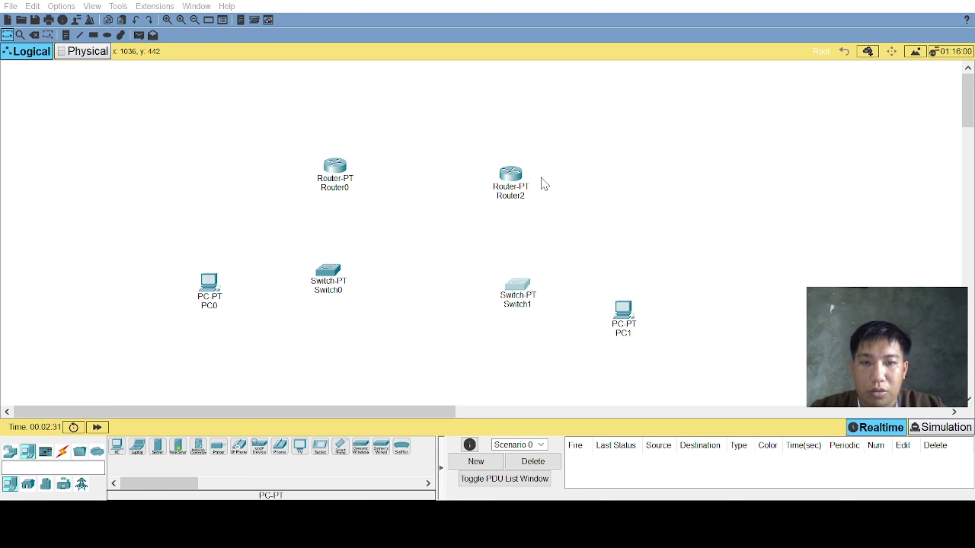
click(571, 64)
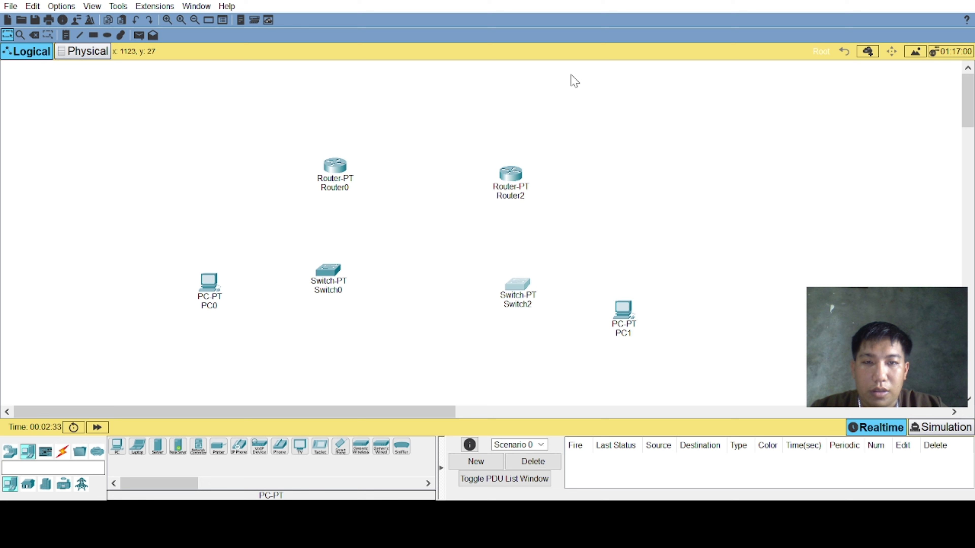
click(618, 318)
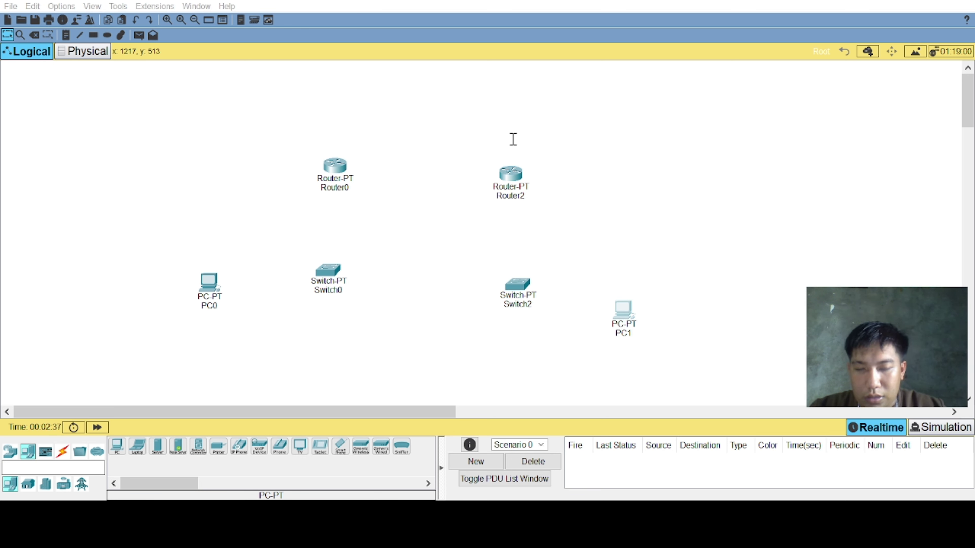
click(663, 70)
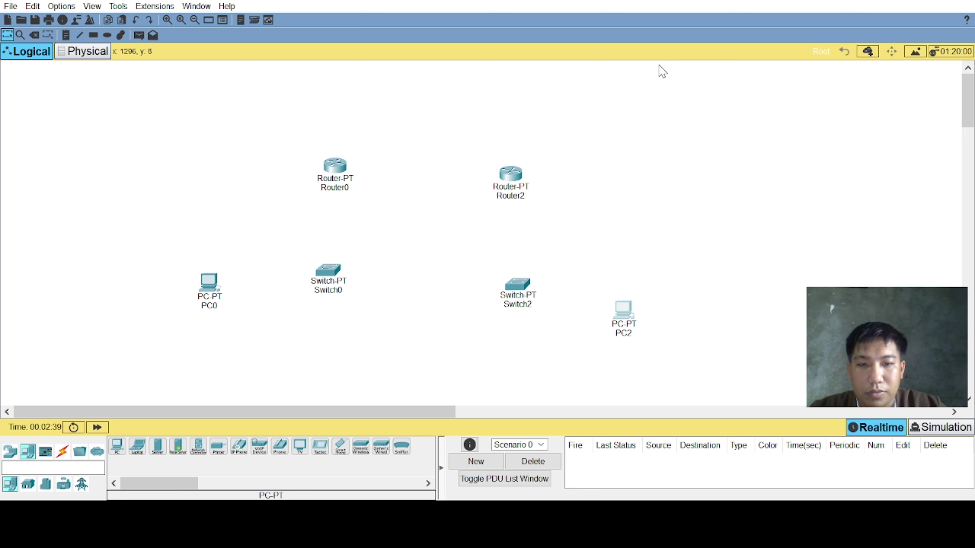
Rename the left-hand router, switch and PC as Router1, Switch1 and PC1.
click(343, 184)
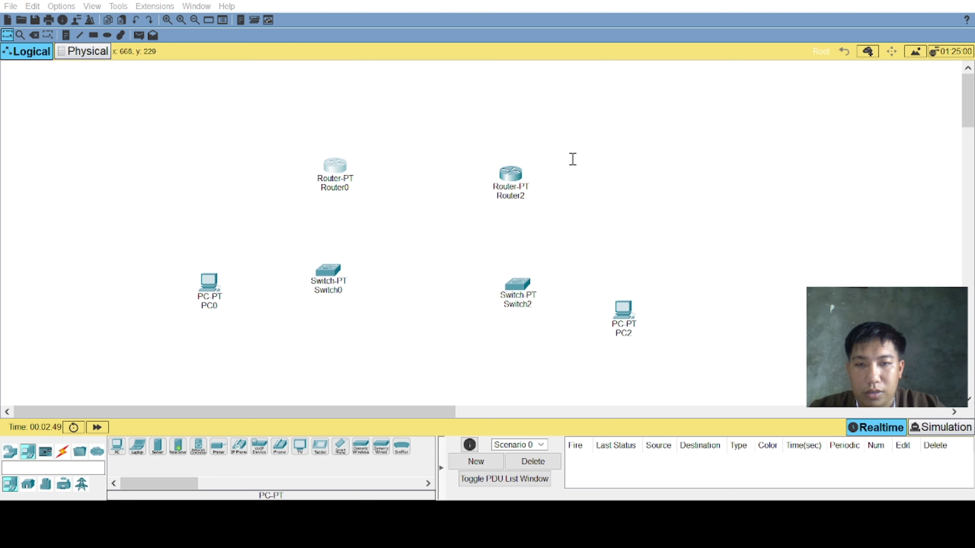
click(649, 74)
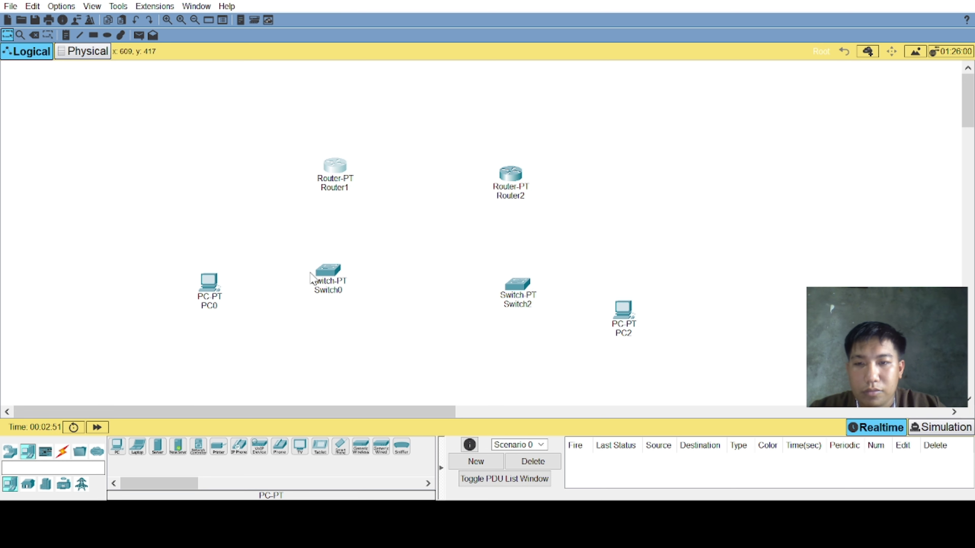
click(347, 273)
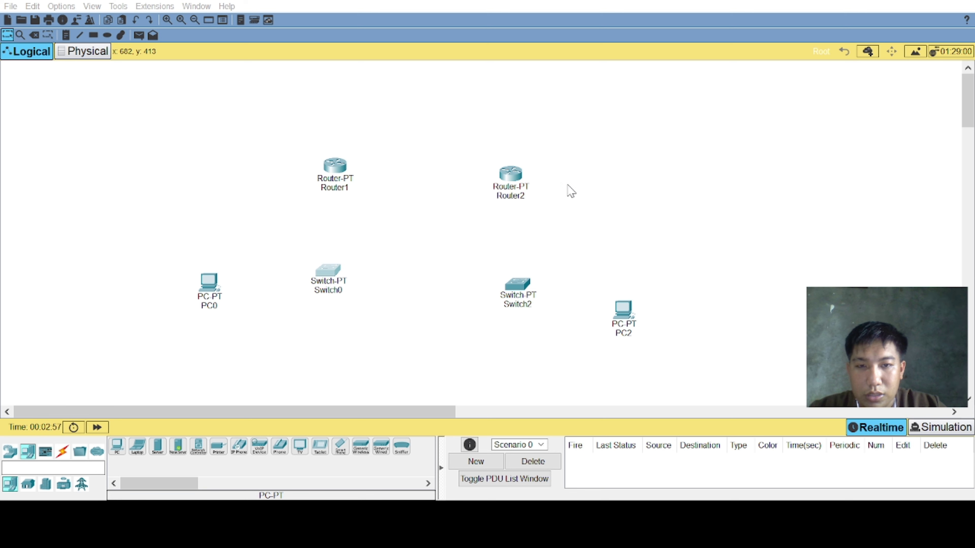
click(638, 71)
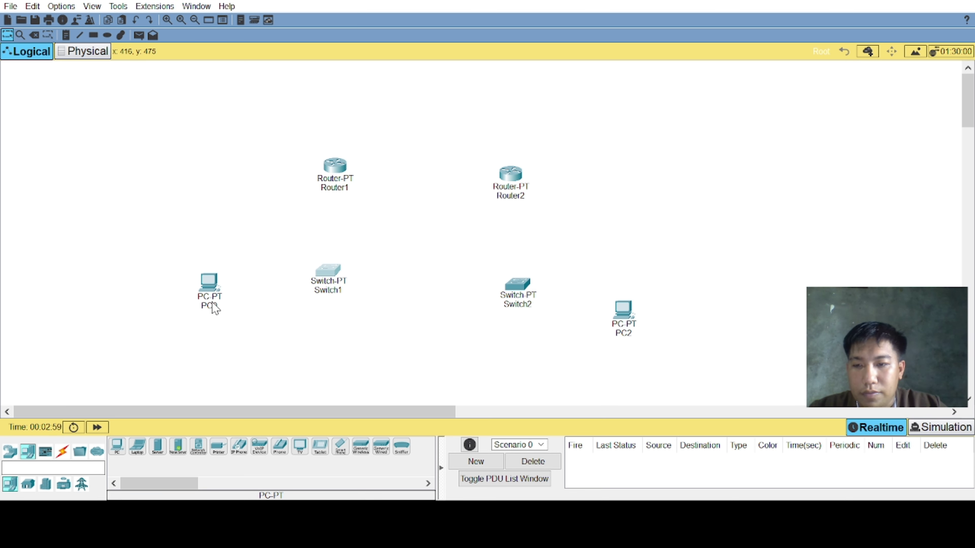
click(219, 304)
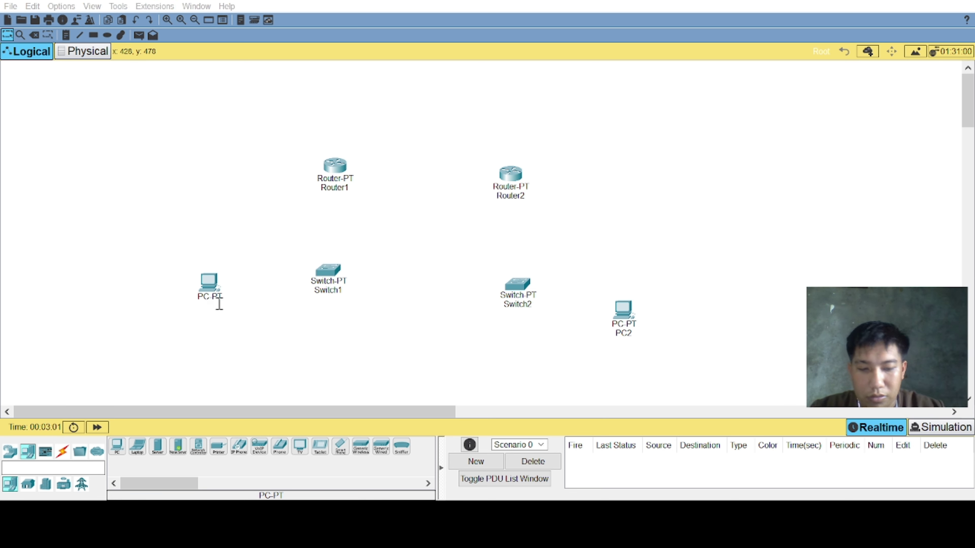
text(PC1)
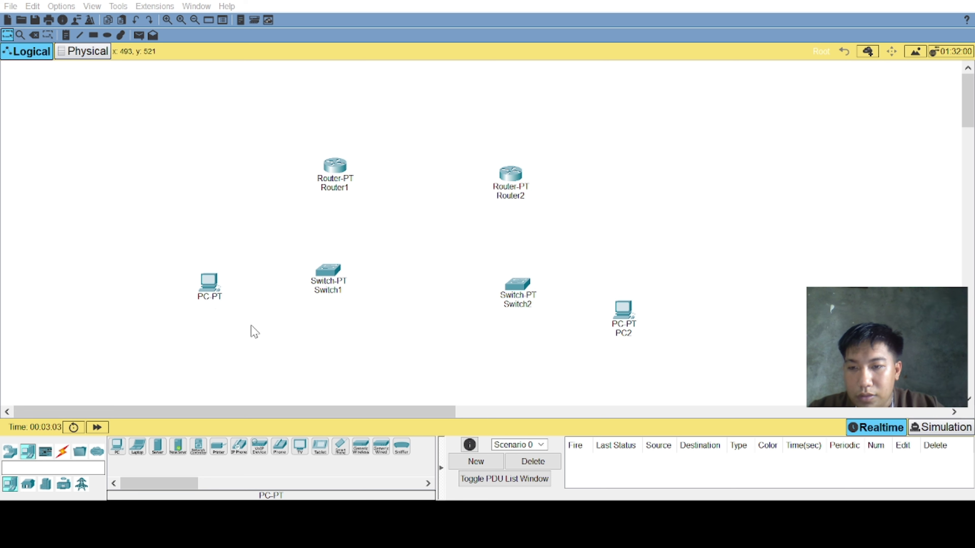
click(251, 327)
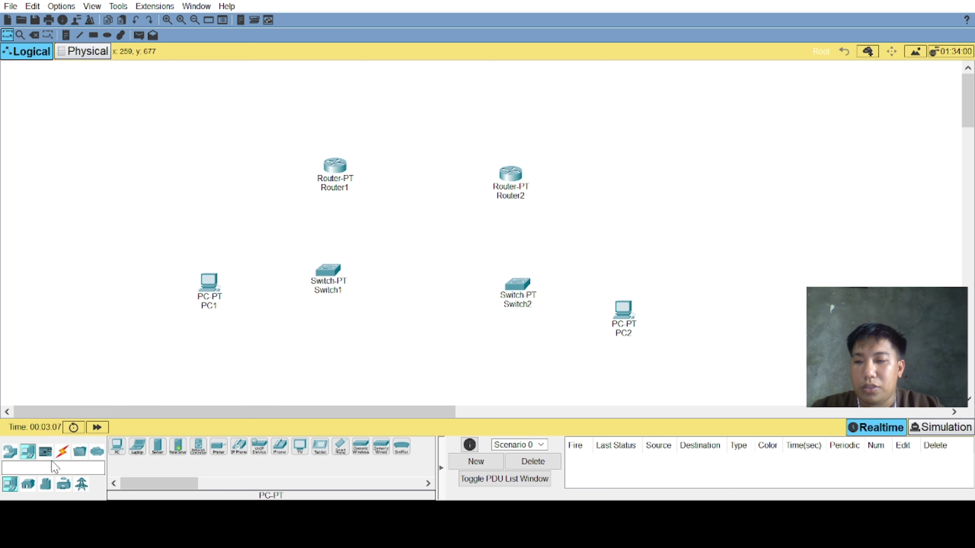
Connect Router1 Fa0/0 to Router2 Fa0/0 with a Copper Cross-Over cable.
click(62, 452)
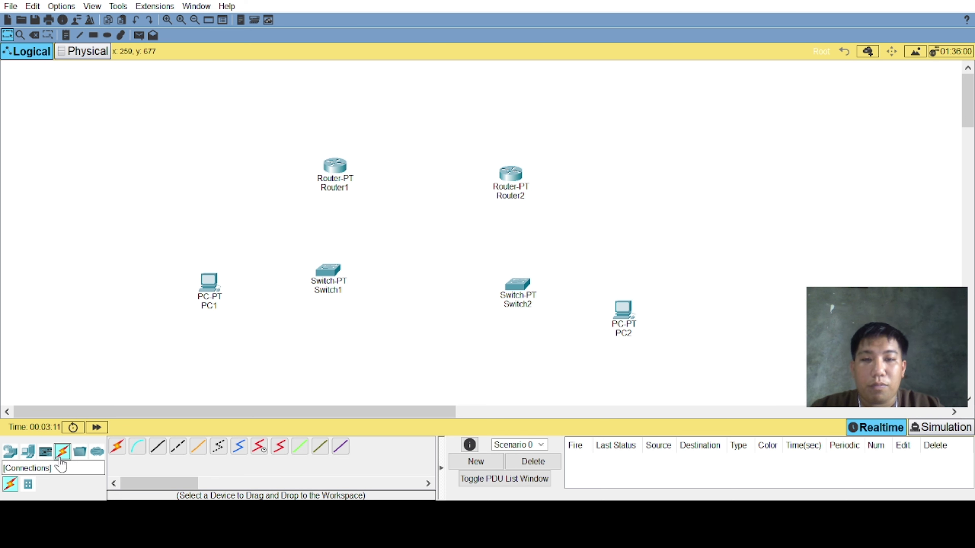
click(177, 448)
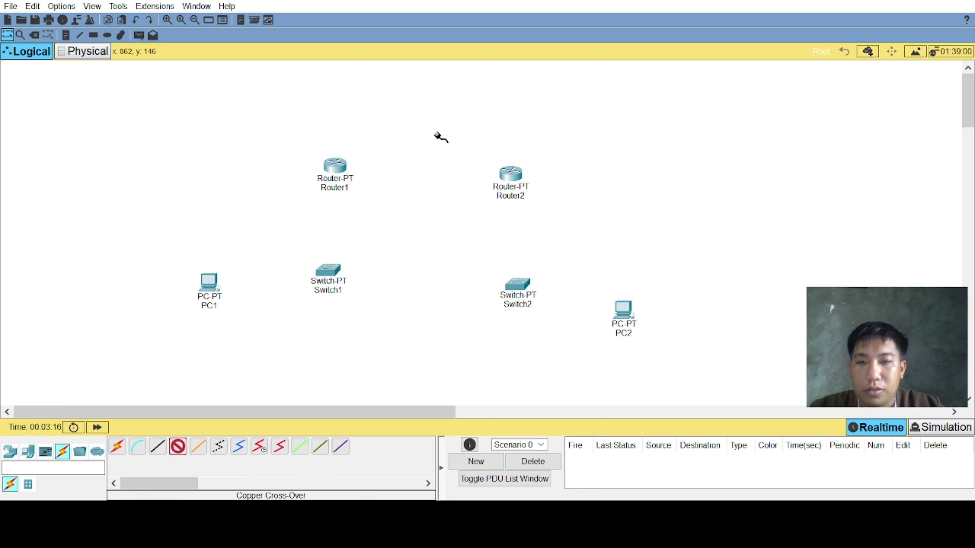
click(337, 165)
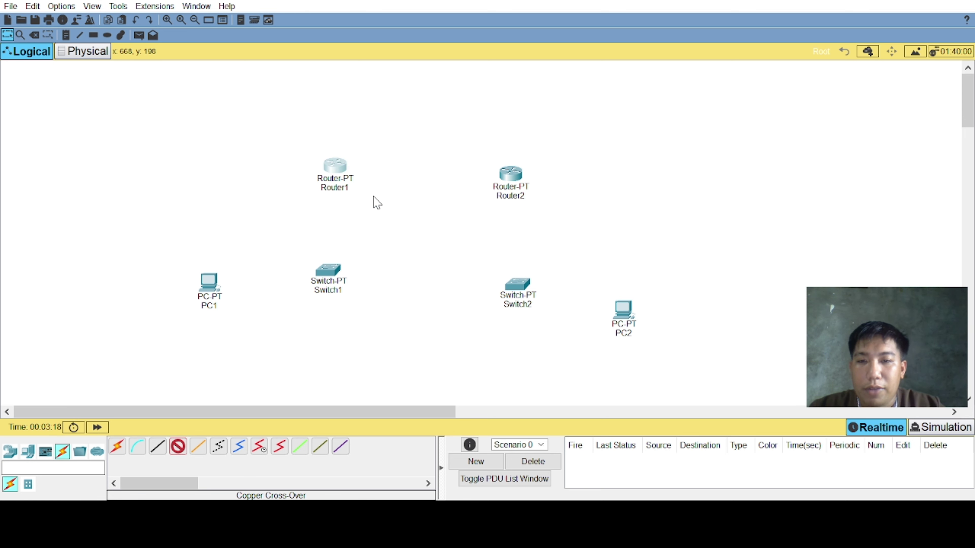
click(516, 175)
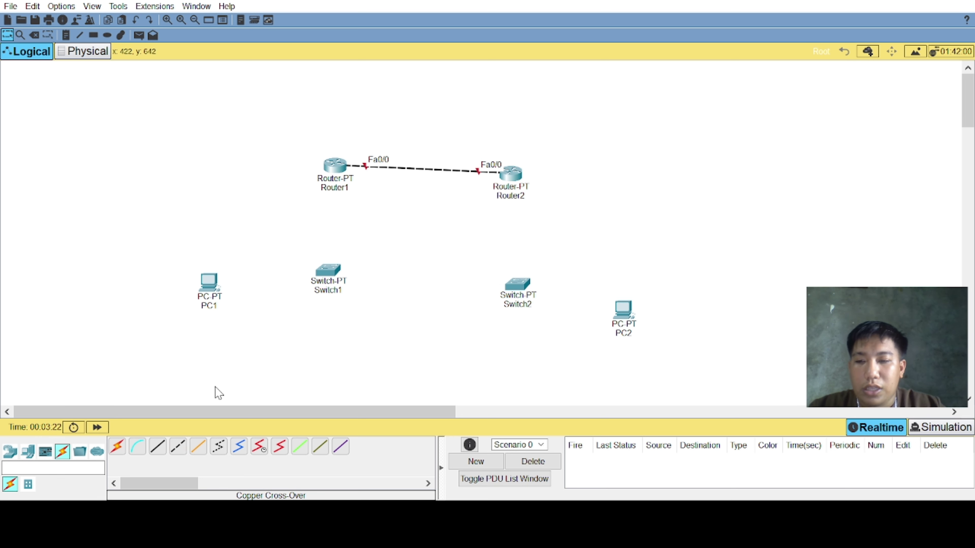
Connect Switch1 Fa0/1 to Router1 Fa1/0 and PC1 Fa0 to Switch1 Fa1/1 with Copper Straight-Through cables.
click(158, 449)
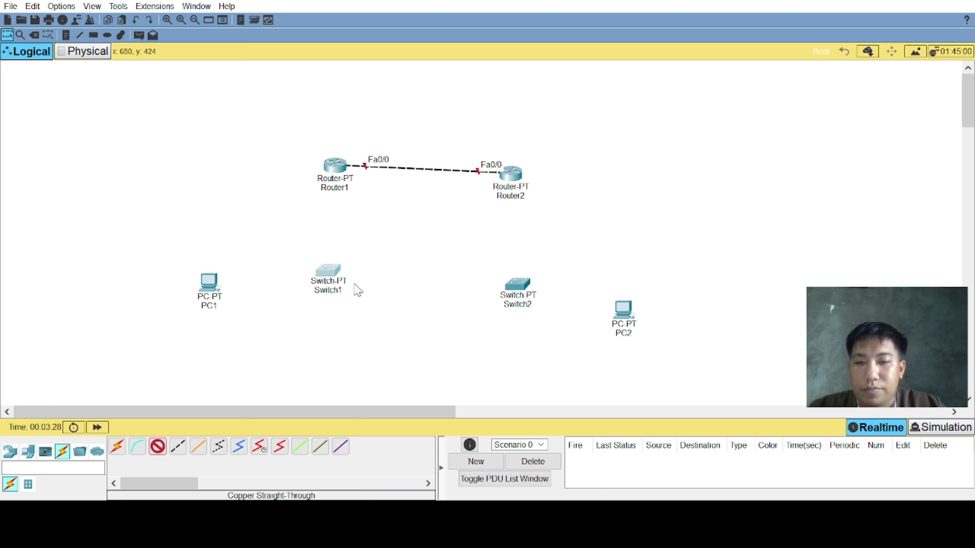
click(328, 270)
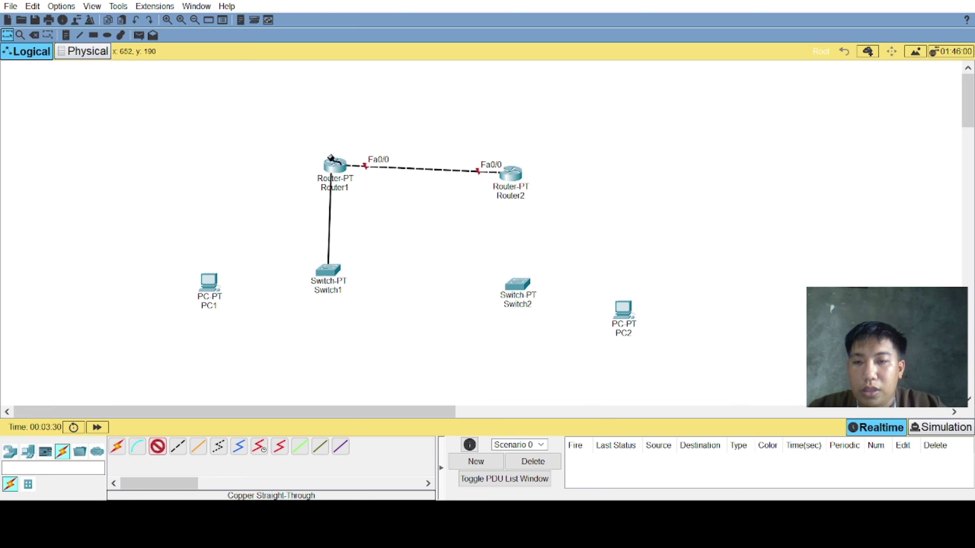
click(334, 165)
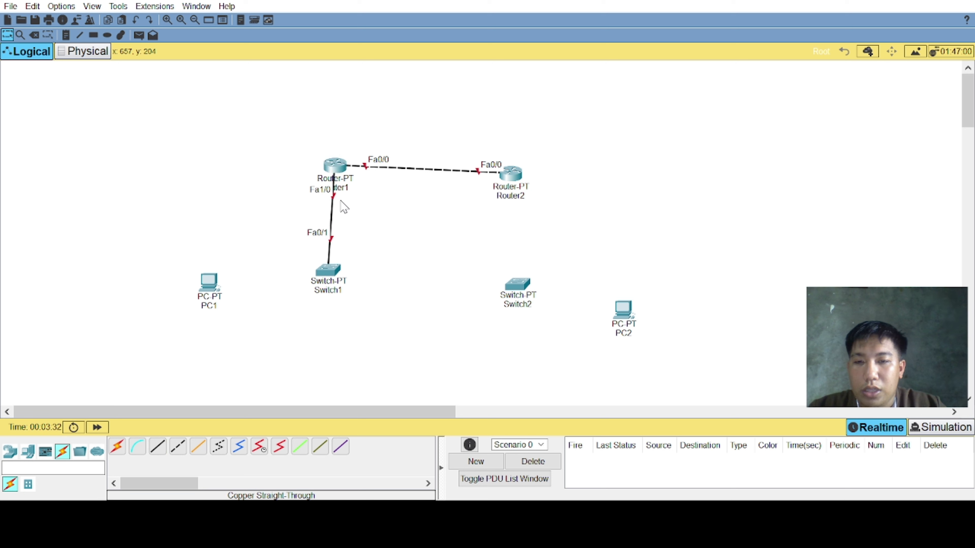
click(157, 446)
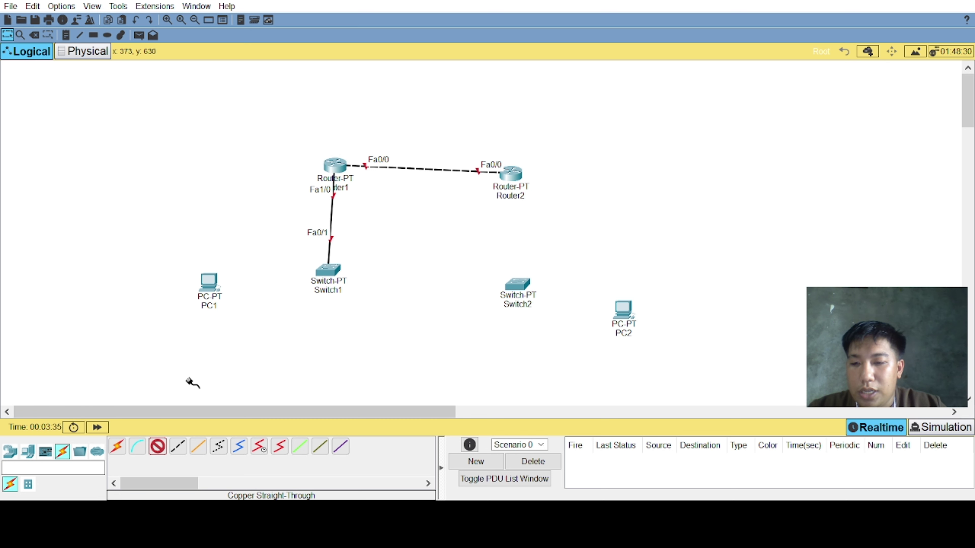
click(210, 289)
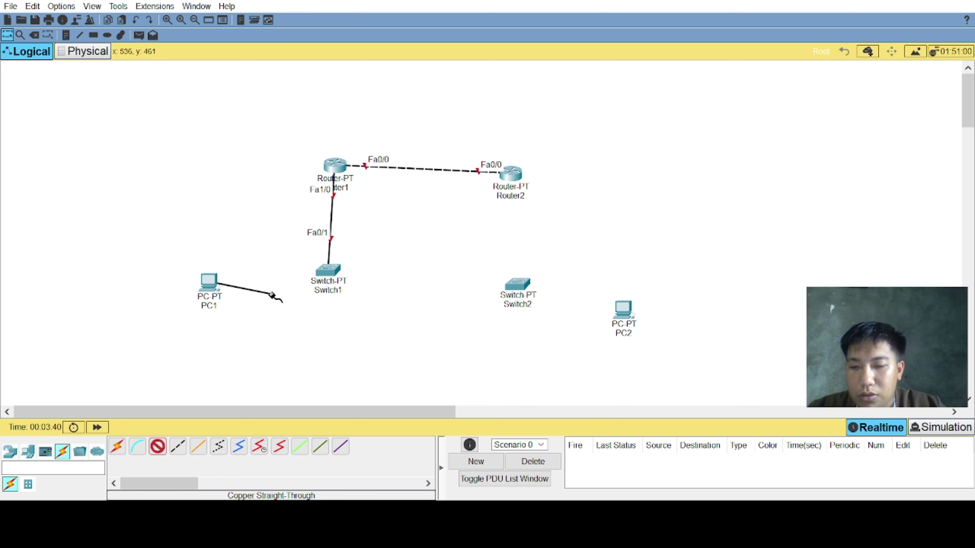
click(322, 273)
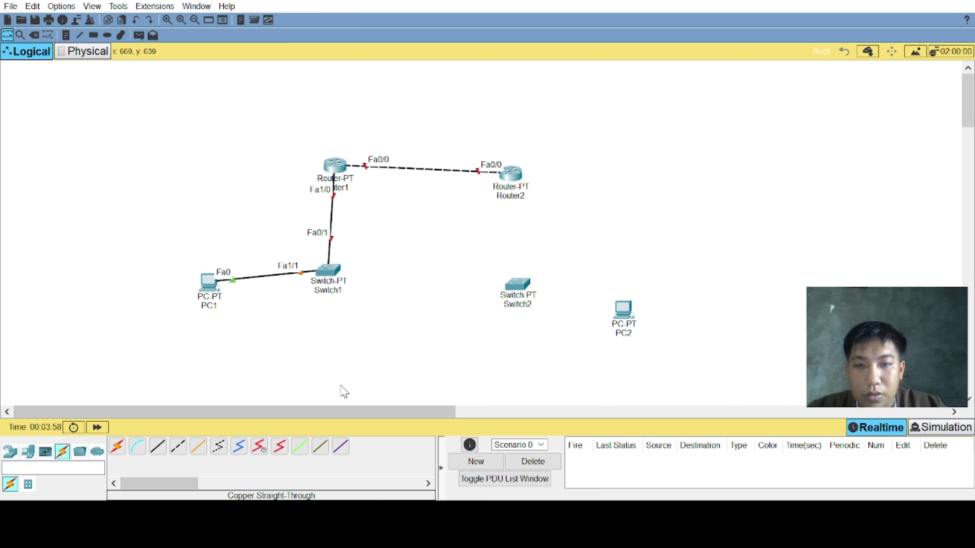
Connect Router2 Fa1/0 to Switch2 Fa0/1 and PC2 Fa0 to Switch2 Fa1/1 with Copper Straight-Through cables.
click(157, 447)
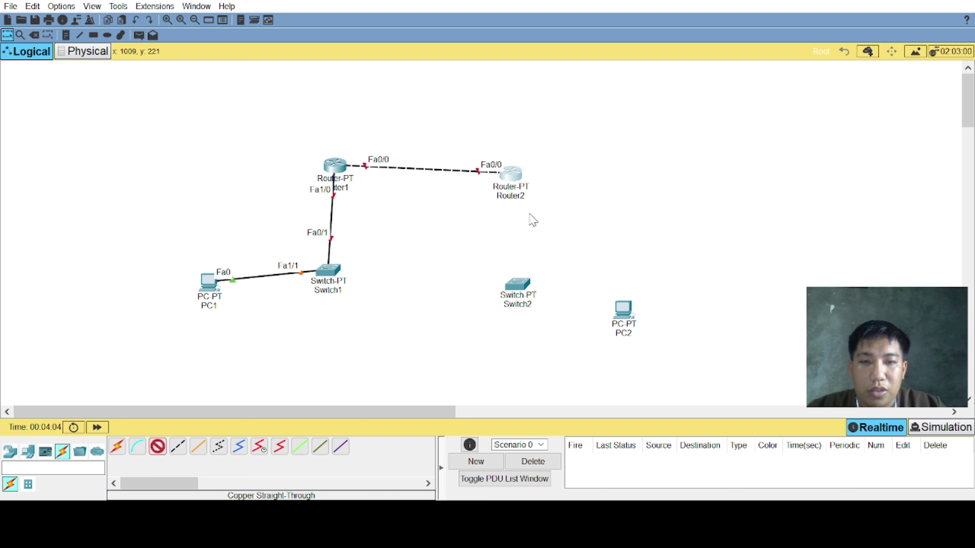
click(511, 174)
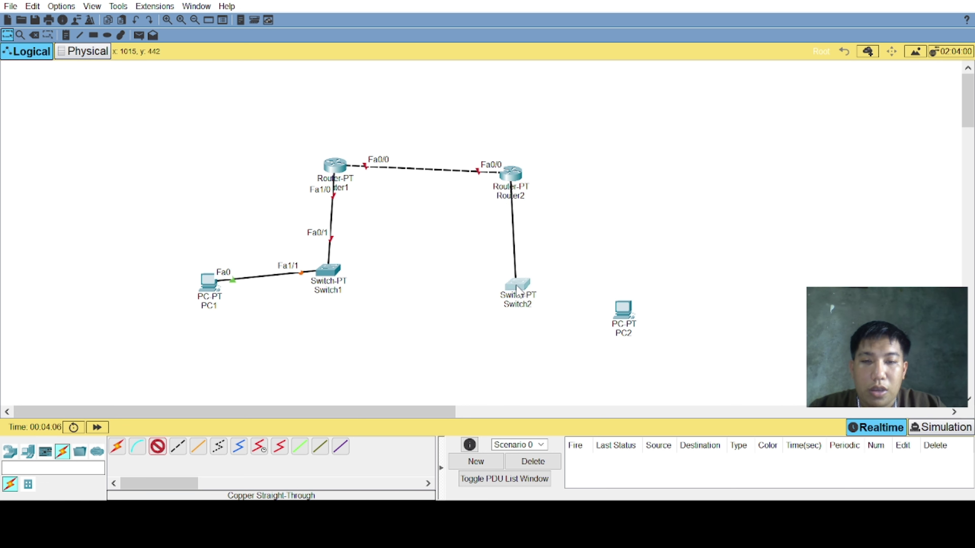
click(530, 304)
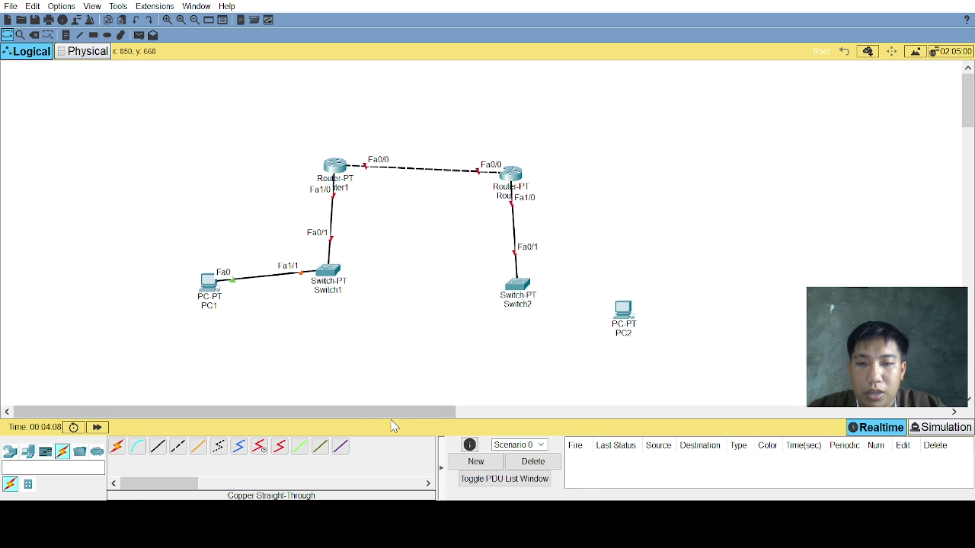
click(158, 447)
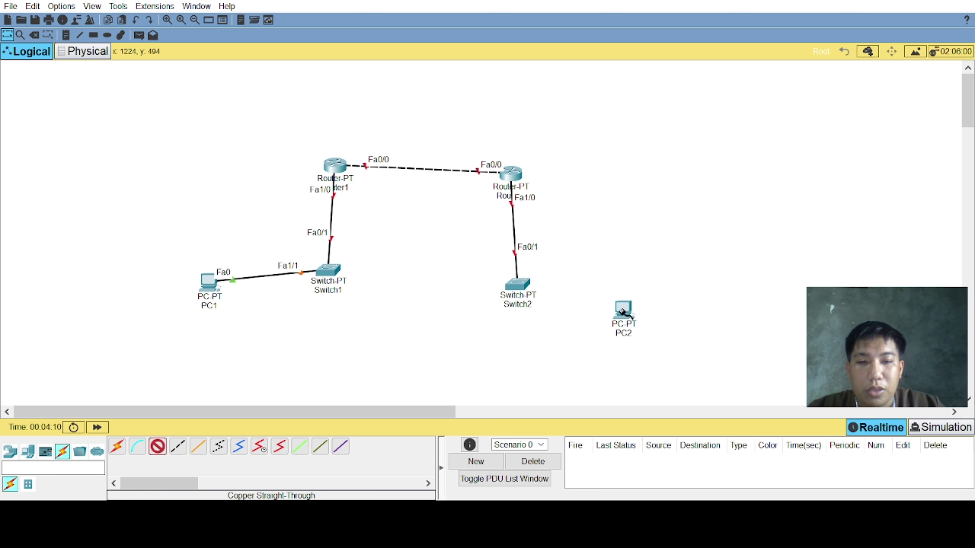
click(622, 312)
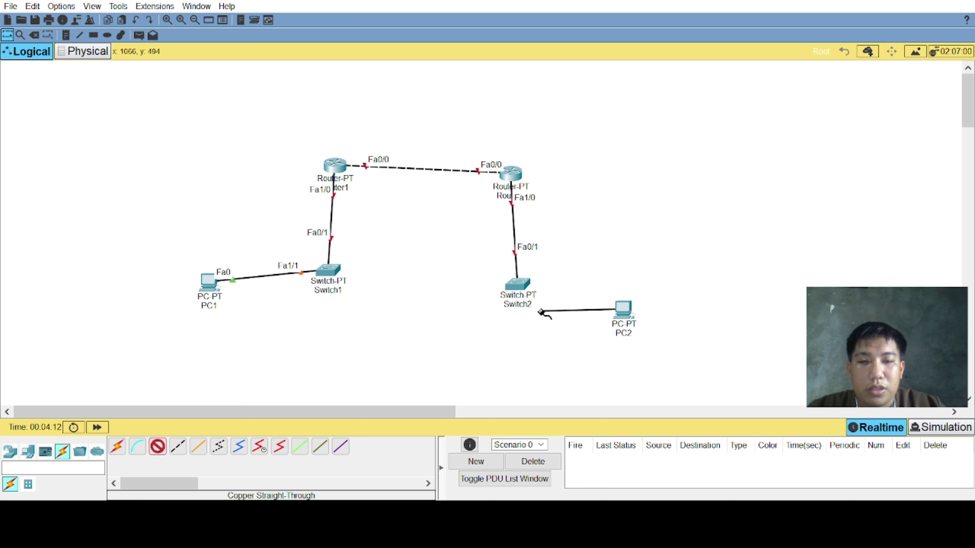
click(526, 287)
click(546, 310)
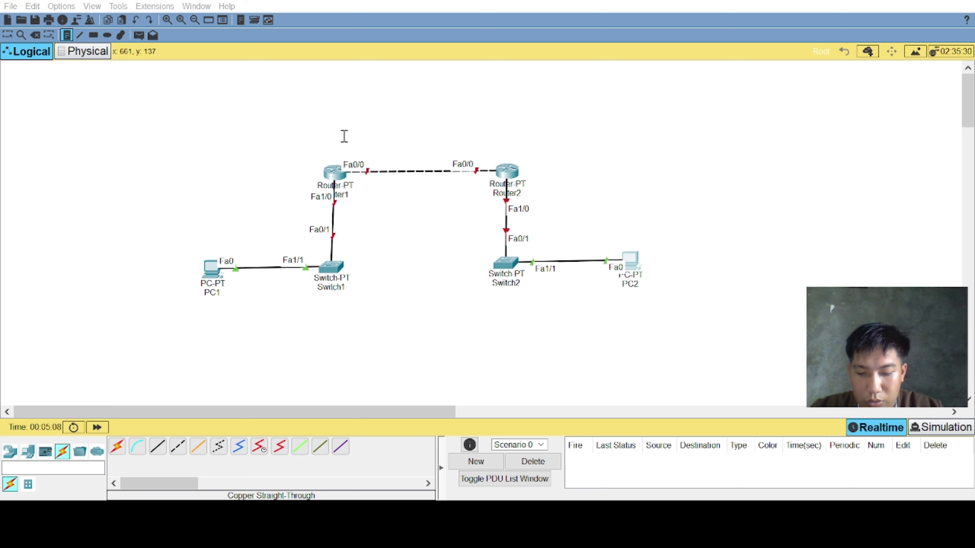
Add notes IP:192.168.12.1/24 at Router1 Fa0/0, IP: 192.168.10.1/24 beside its link to Switch1, and IP:192.168.10.2/24 with Gateway:192.168.10.1 below PC1.
click(344, 136)
text(IP:192.168.12.1/24)
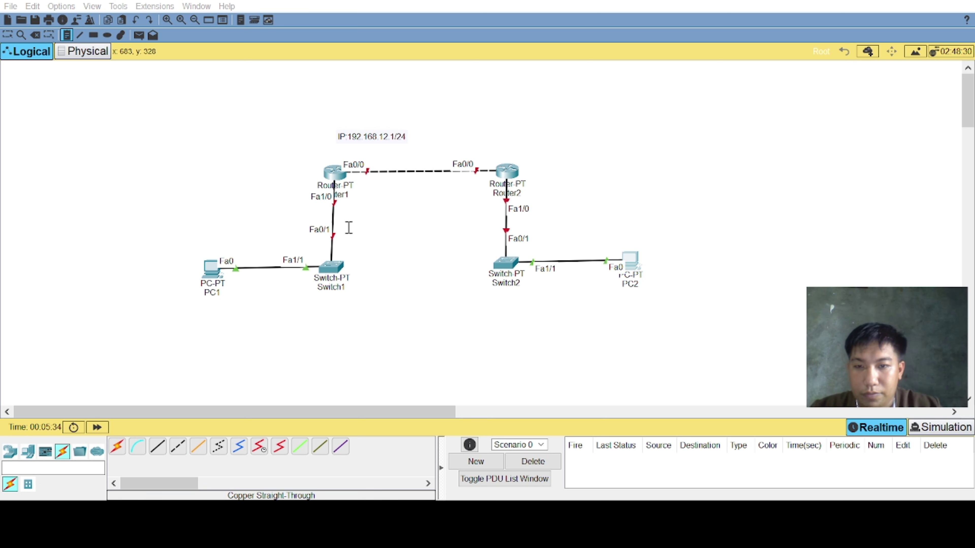
scroll(380, 303, down, 2)
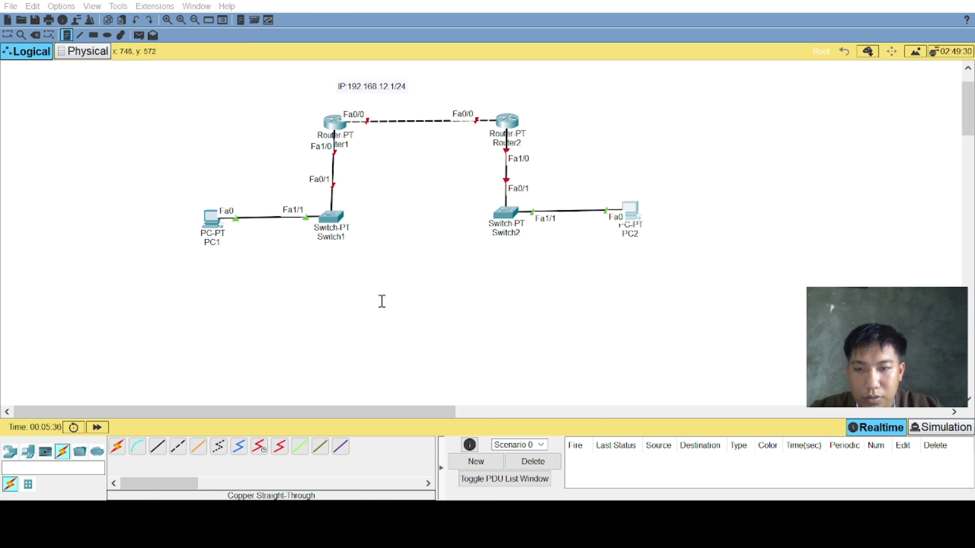
text(IP: 192.168.10.1/24)
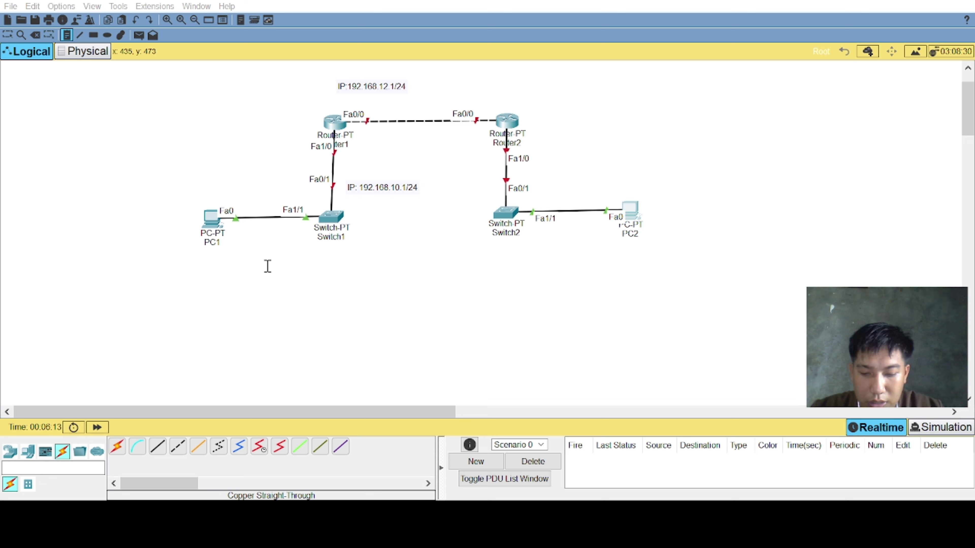
click(313, 290)
Add a note IP:192.168.20.2/24 above Router2 and a note 192.168.20.2/24 beside its Fa1/0 port.
scroll(455, 264, up, 1)
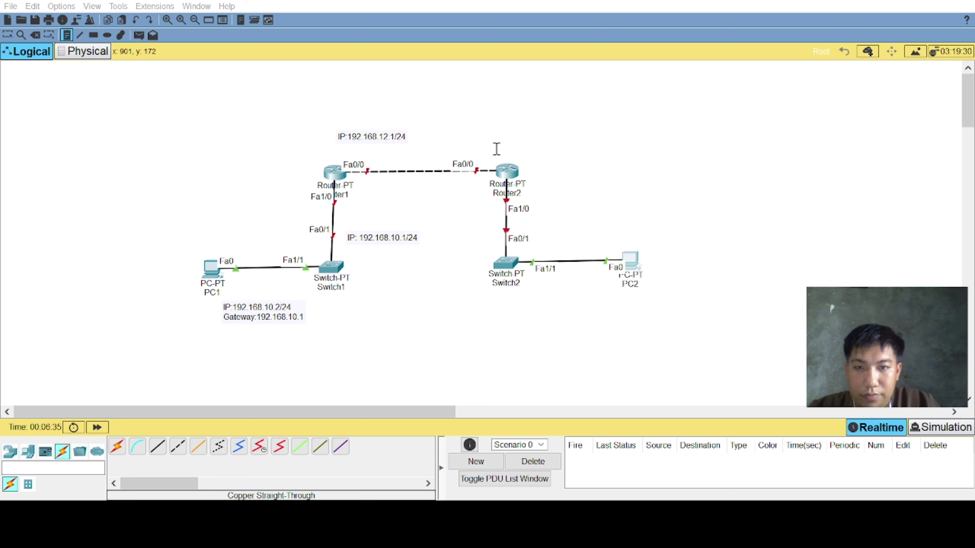
text(IP:192.168.20.2/24)
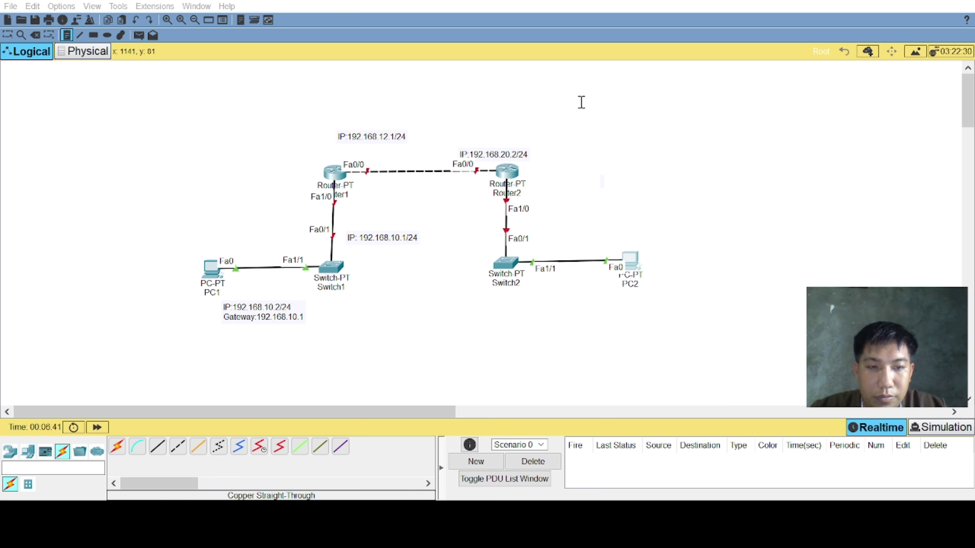
click(550, 211)
text(192.168.20.2/24)
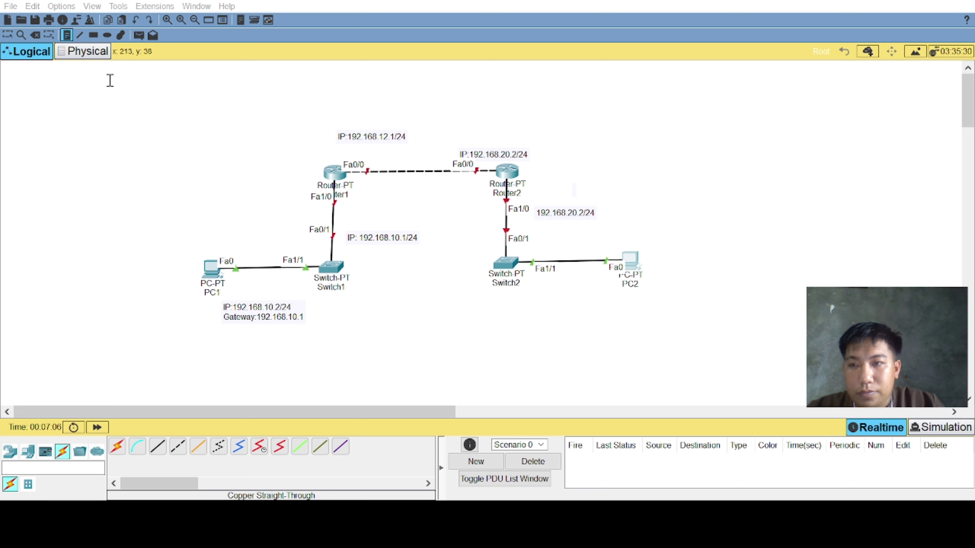
Move the IP: 192.168.10.1/24 note to the outer side of Router1's Fa1/0 label and nudge Router2's Fa1/0 note slightly upward.
click(7, 35)
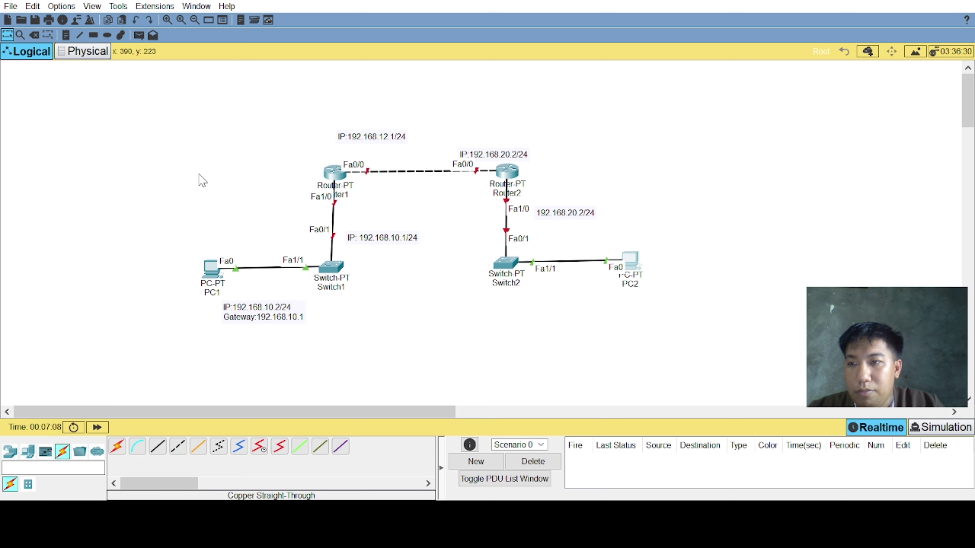
drag(381, 236, 238, 203)
click(547, 215)
drag(547, 214, 550, 207)
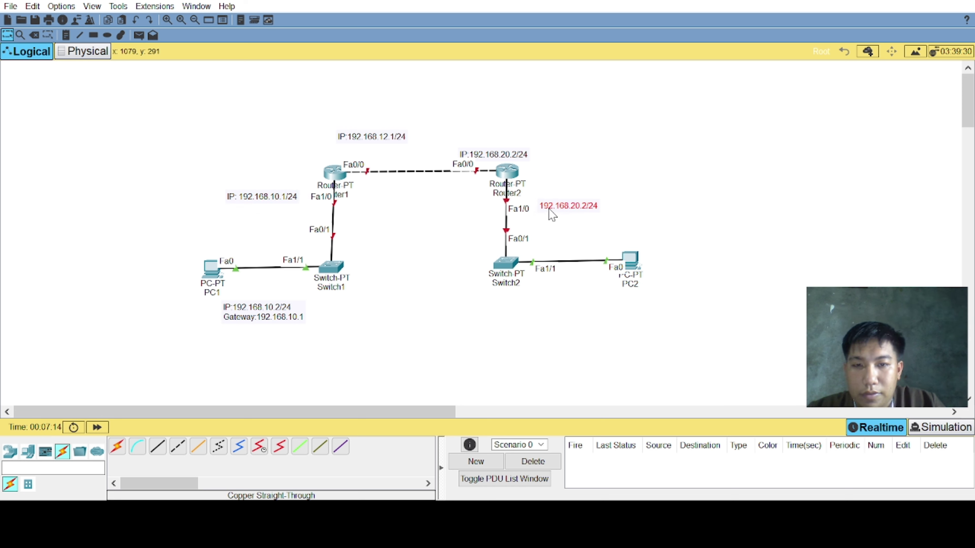
click(534, 334)
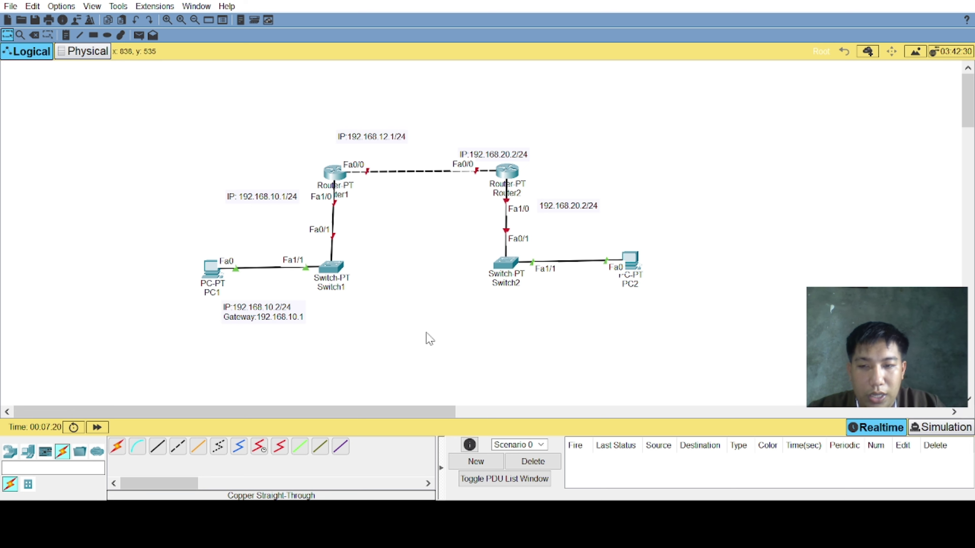
Add a two-line note below PC2 reading IP:192.168.20.2/24 and Gateway:.
click(48, 35)
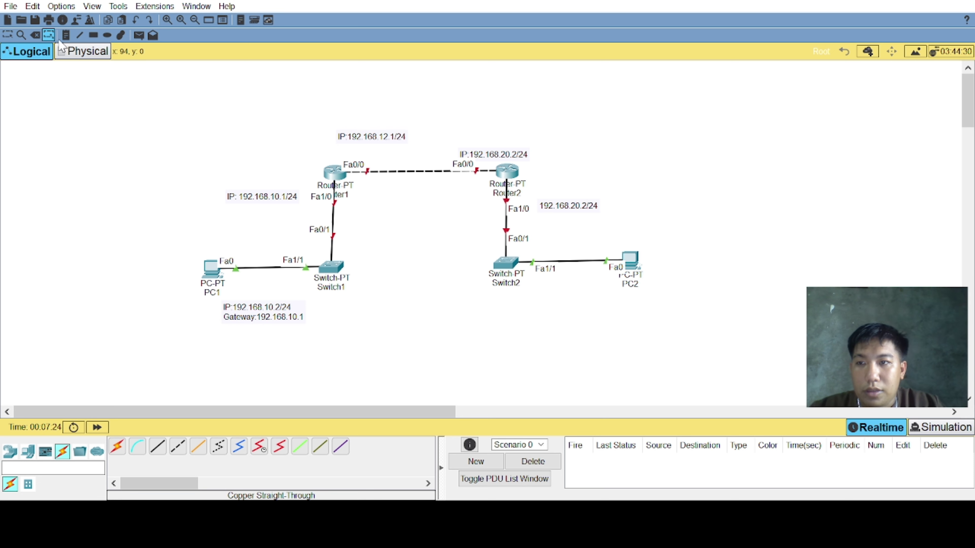
click(66, 35)
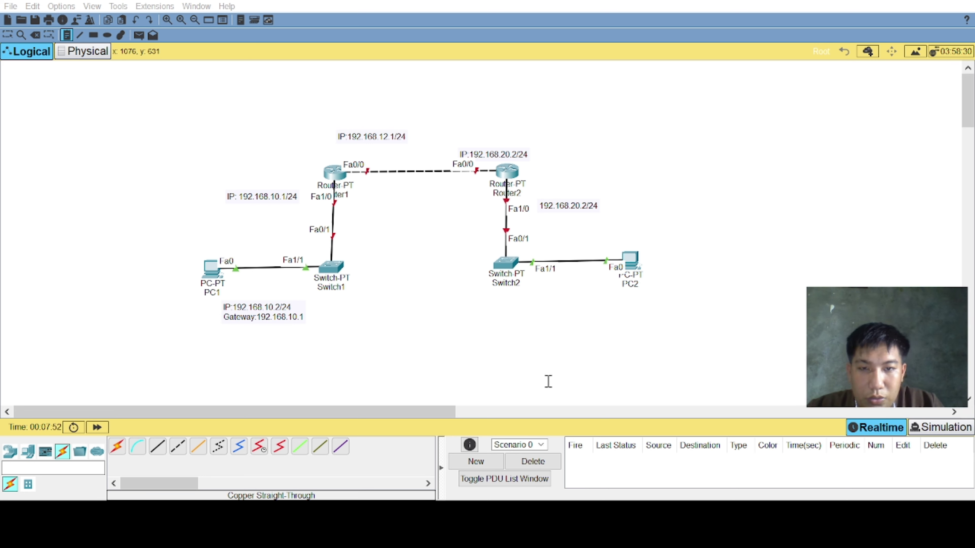
click(8, 35)
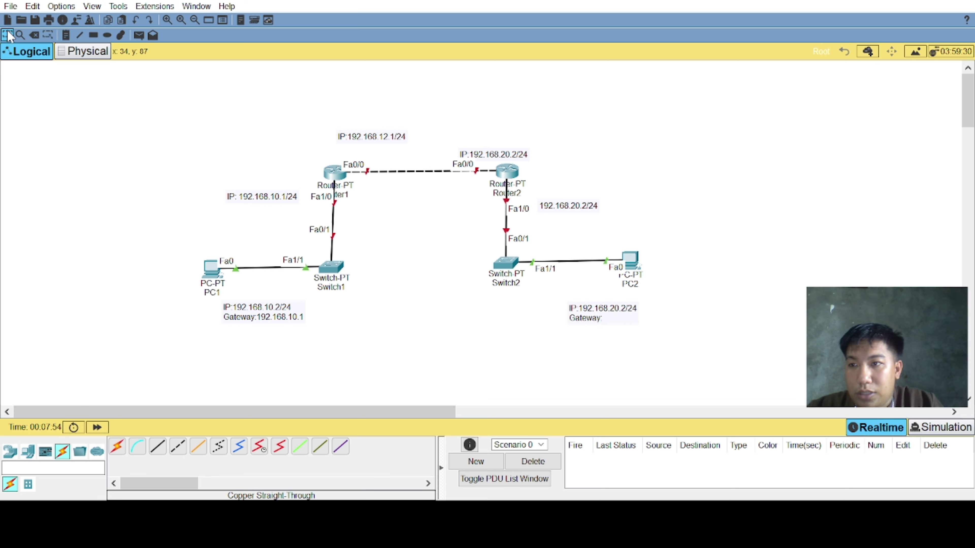
Change Router2's notes to 192.168.20.1/24 beside Fa1/0 and IP:192.168.12.2/24 at Fa0/0, raising the latter clear of the router.
click(574, 205)
key(Delete)
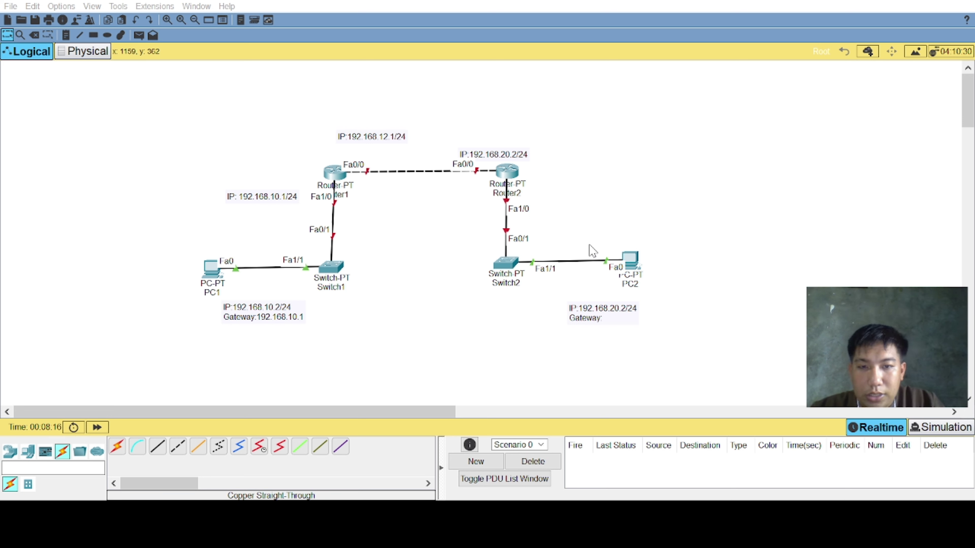
click(487, 155)
key(Delete)
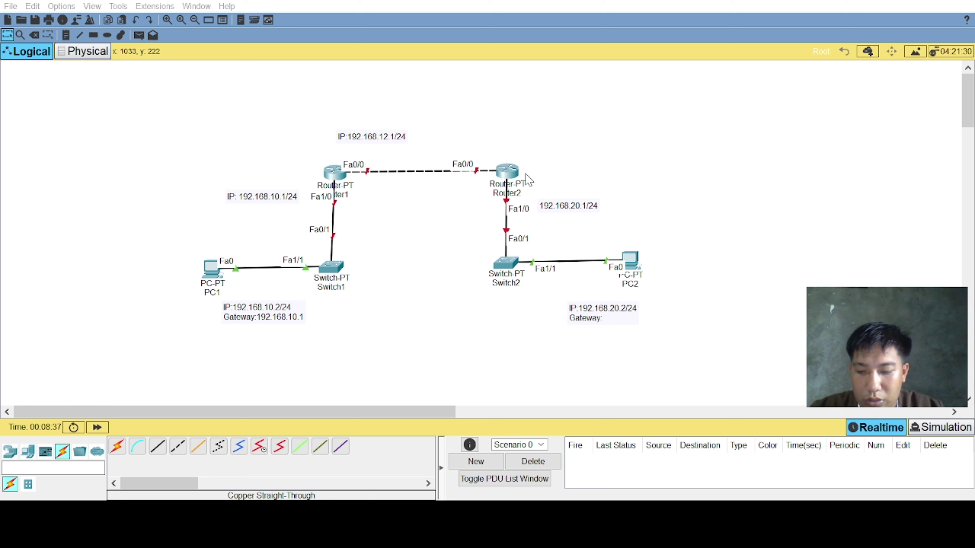
text(IP:192.168.12.2/24)
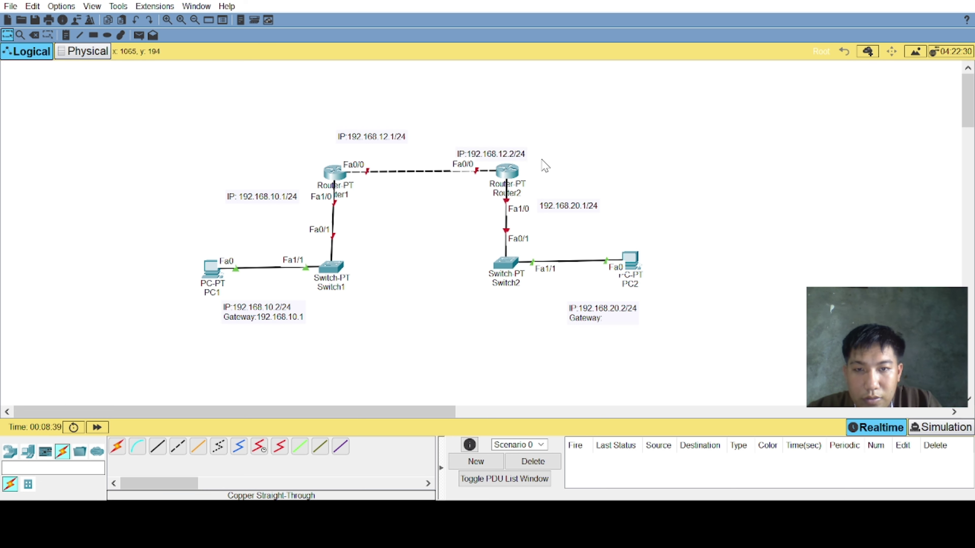
drag(503, 150, 509, 142)
click(582, 163)
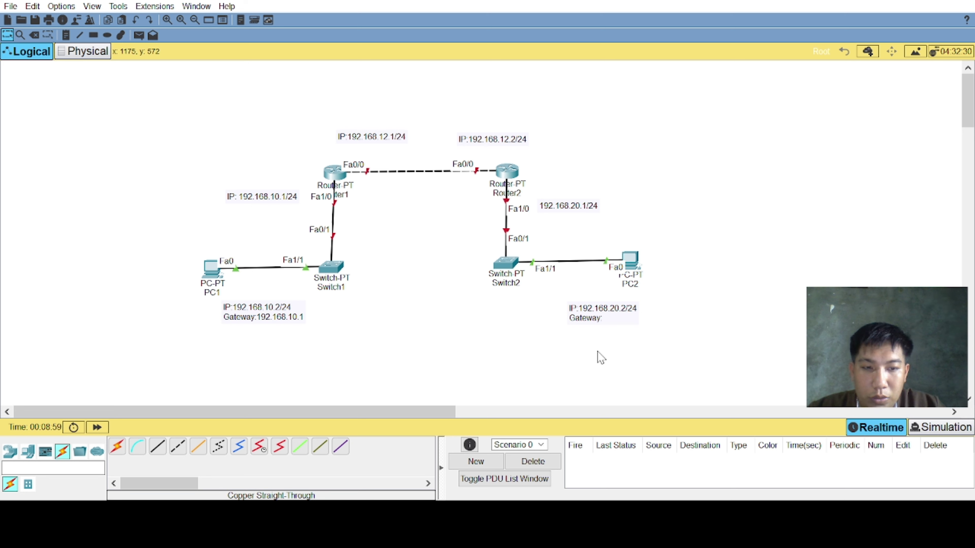
Complete PC2's note with Gateway:192.168.20.1 and shift the note slightly closer beneath PC2.
double_click(614, 318)
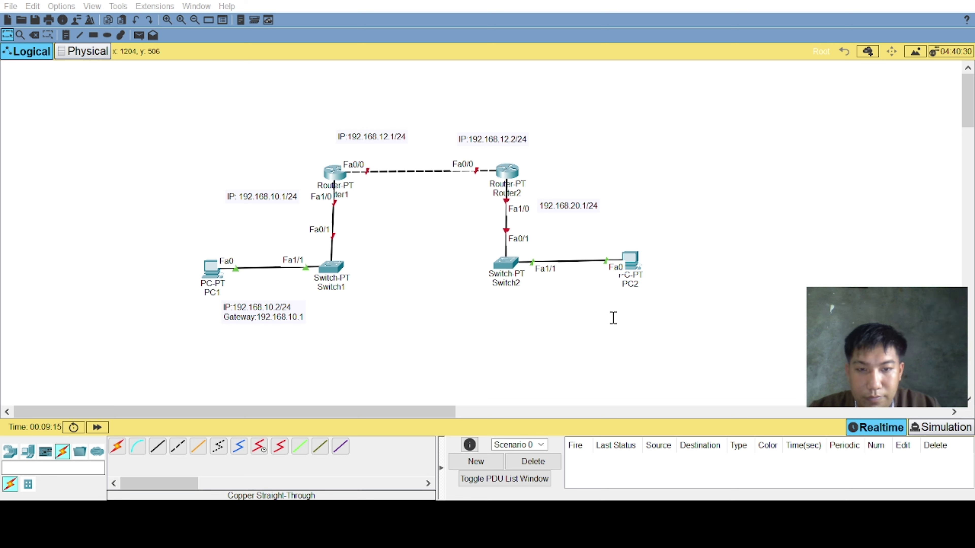
click(553, 219)
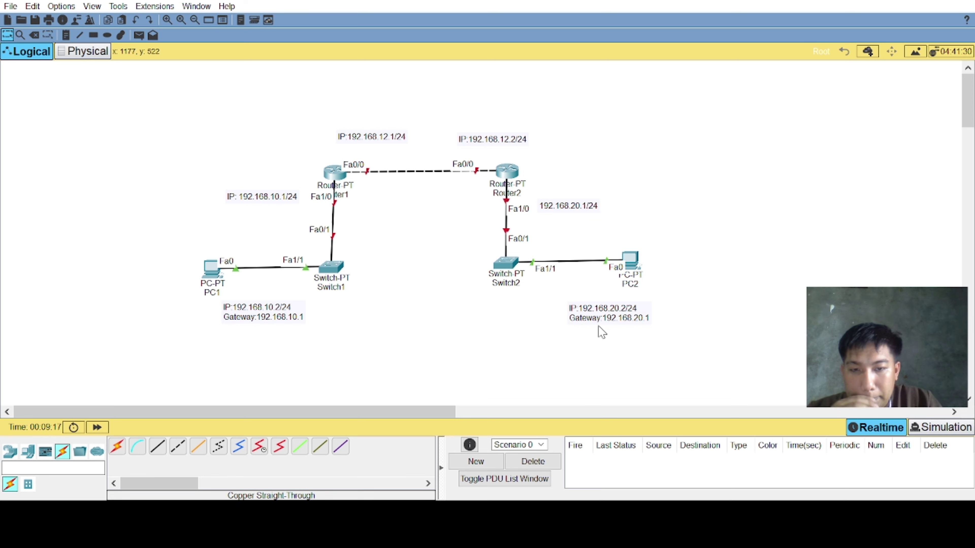
drag(598, 325, 622, 326)
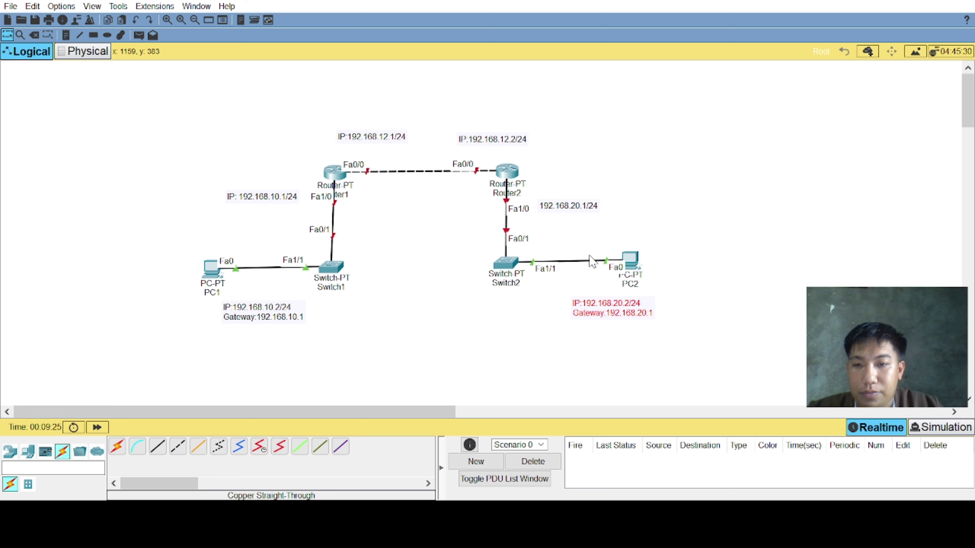
Configure Router1's FastEthernet0/0 with IPv4 address 192.168.12.1 and subnet mask 255.255.255.0, and switch the port on.
click(343, 173)
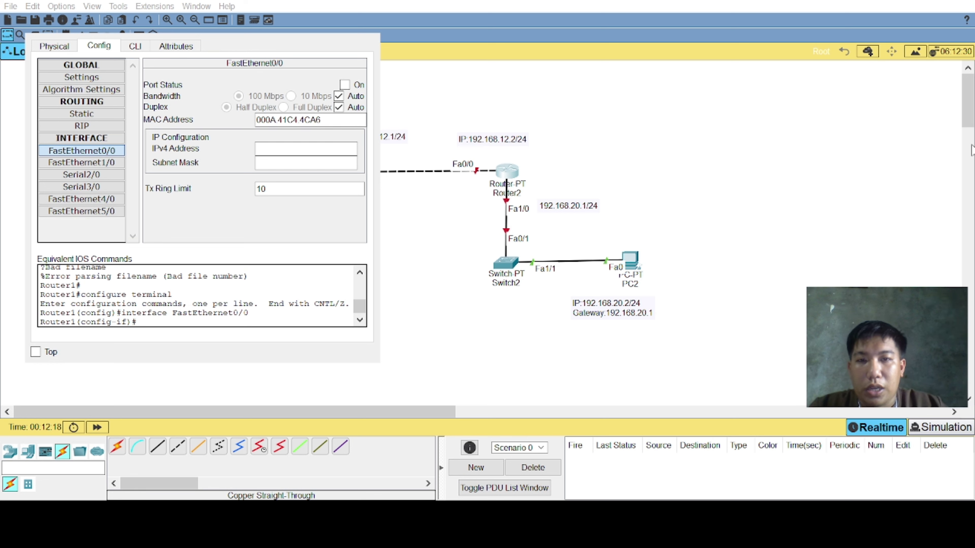
click(73, 47)
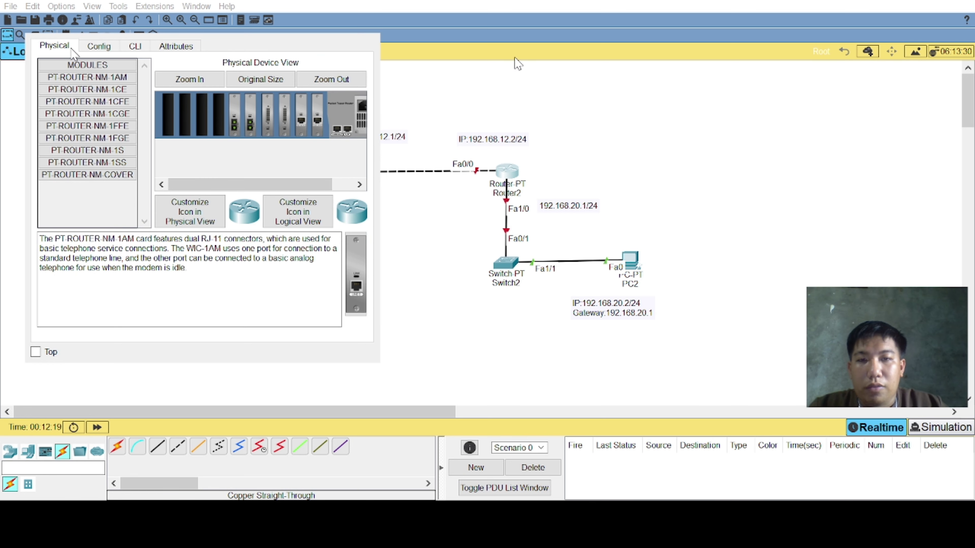
click(99, 47)
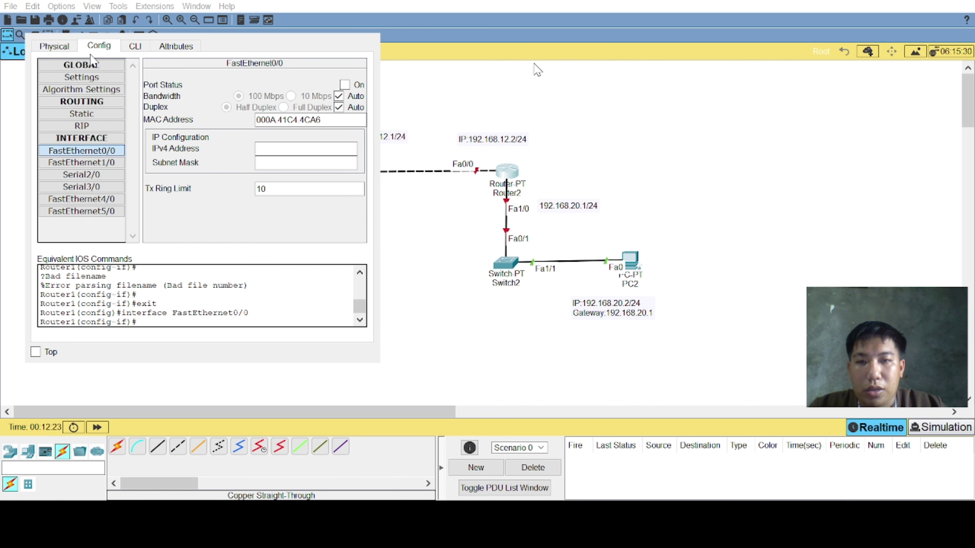
click(90, 151)
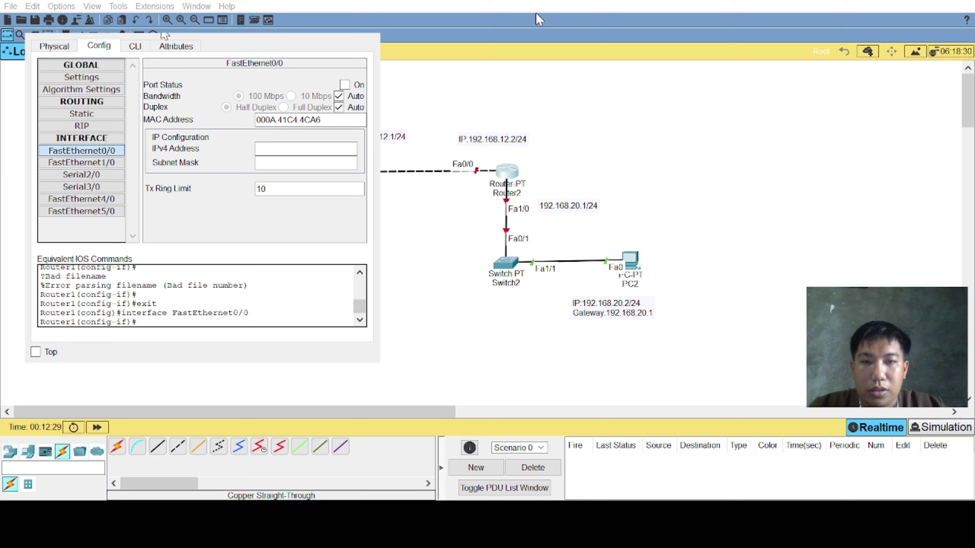
click(258, 149)
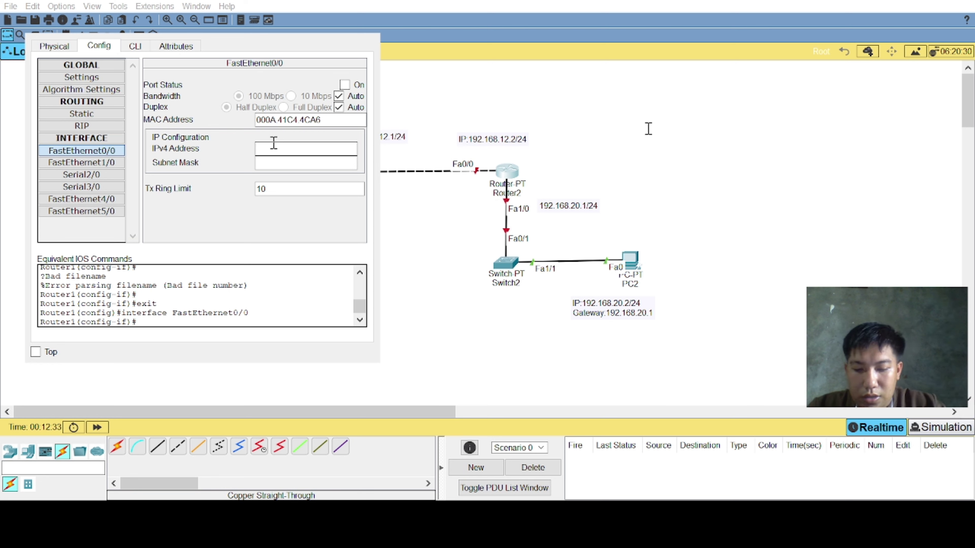
text(192)
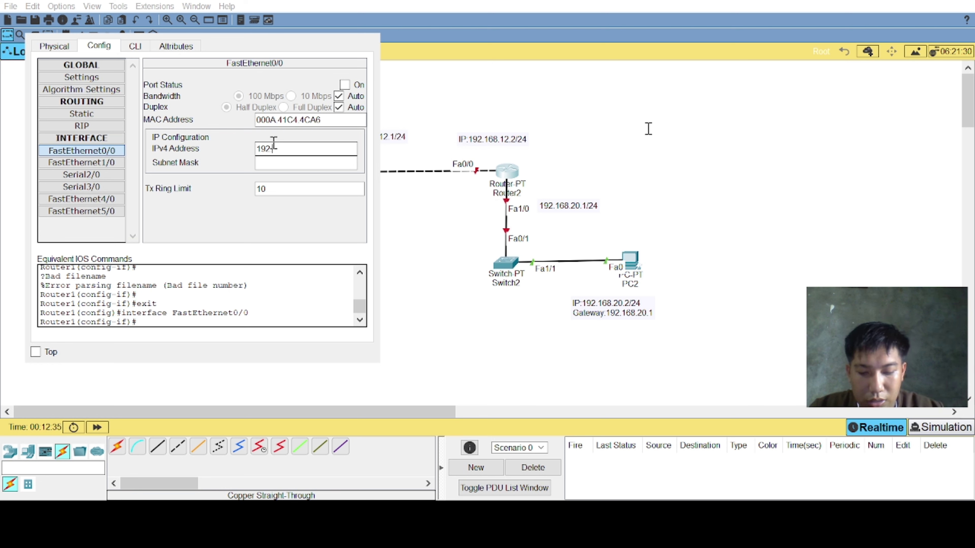
text(.168)
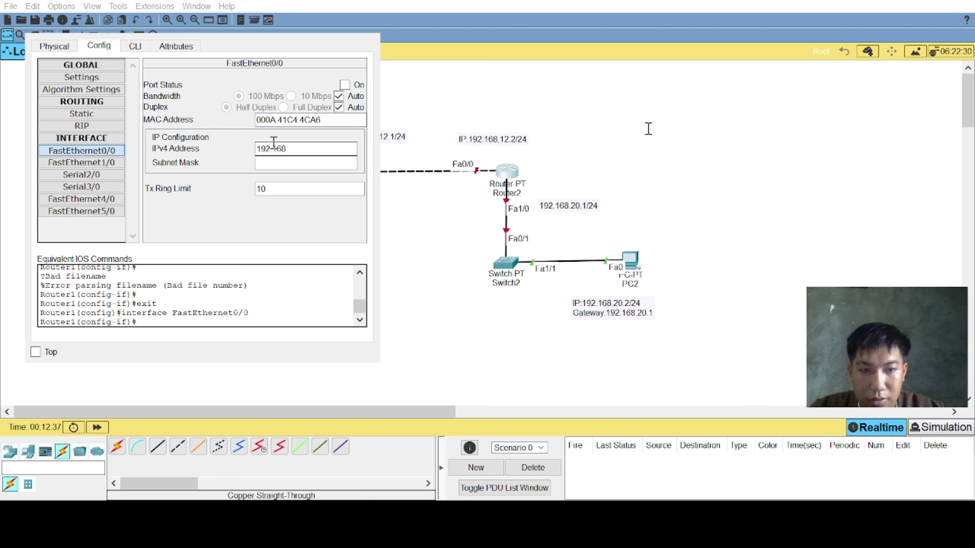
text(.12.1)
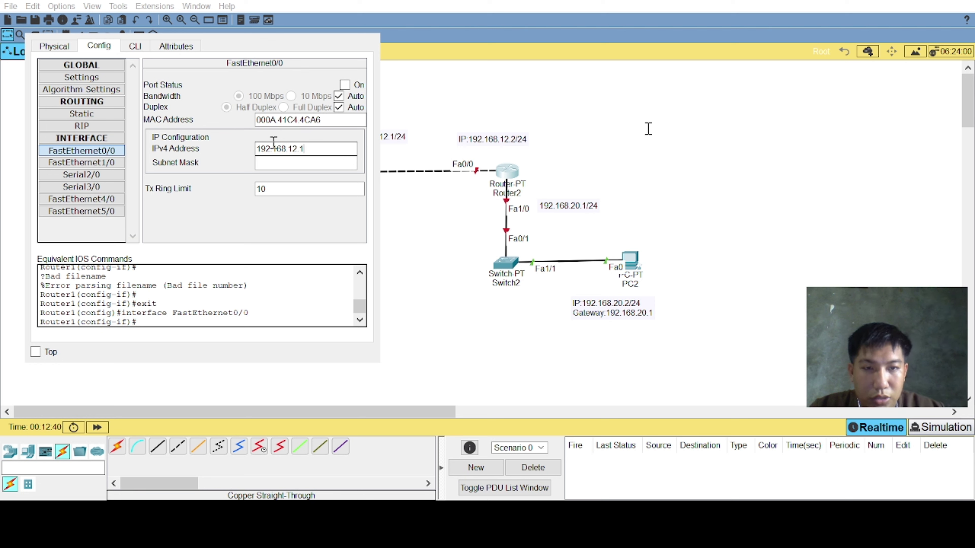
key(Return)
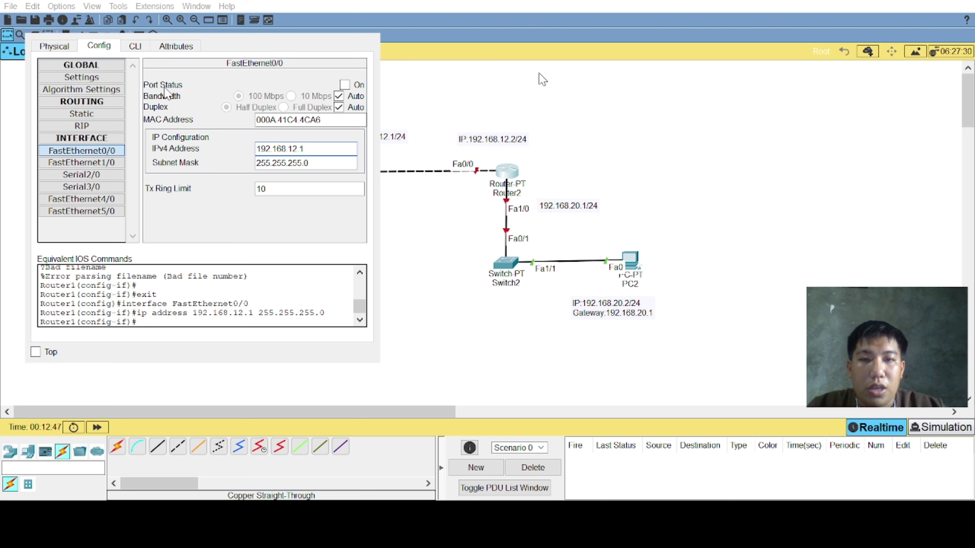
click(359, 85)
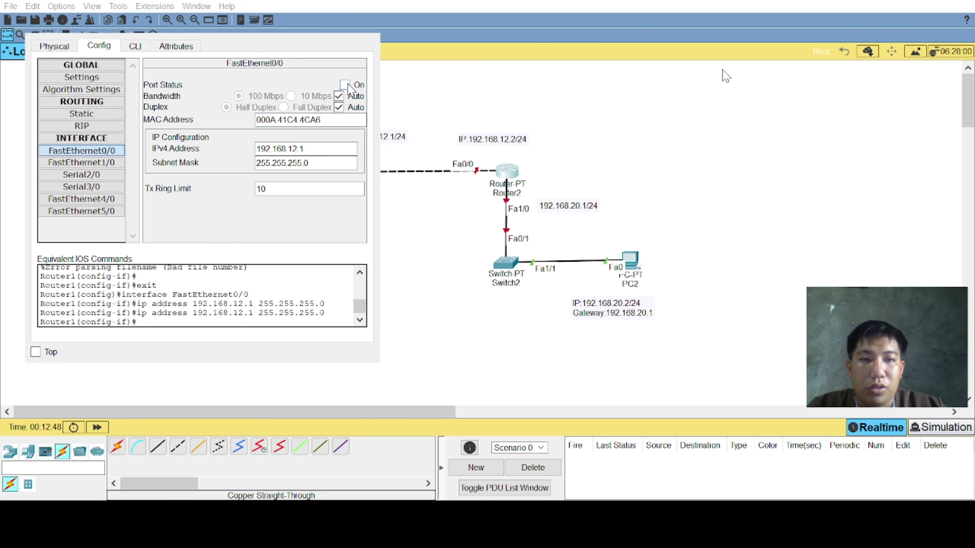
Configure Router1's FastEthernet1/0 with IPv4 address 192.168.10.1 and subnet mask 255.255.255.0, and switch the port on.
click(79, 164)
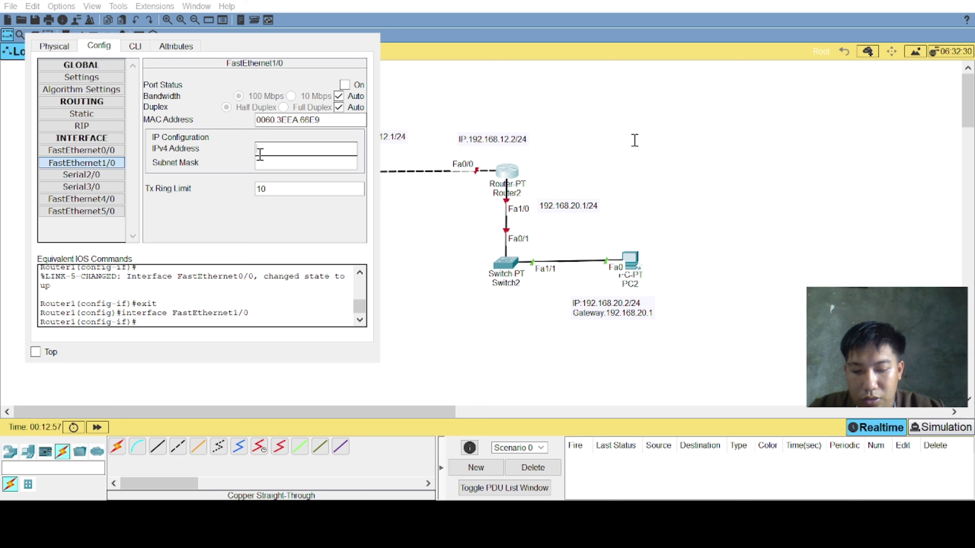
click(260, 151)
text(192)
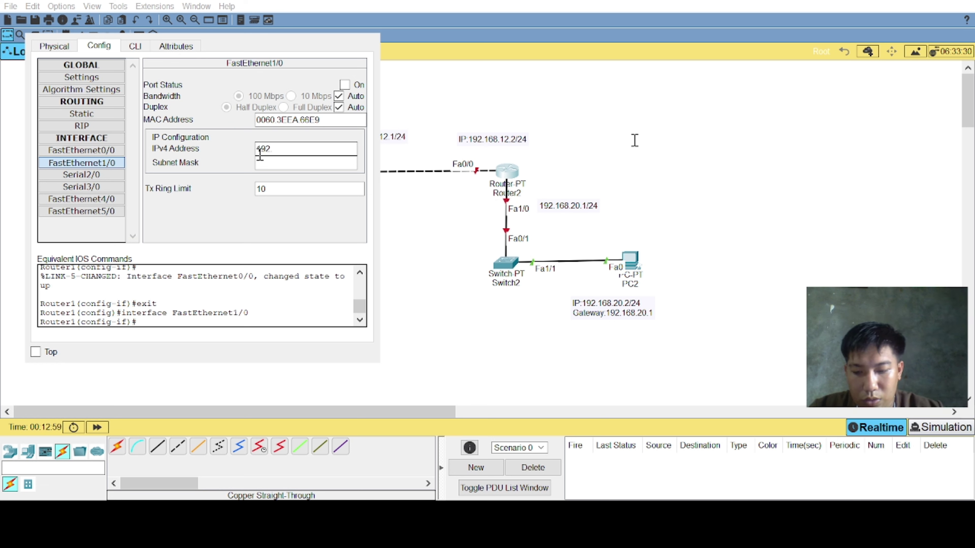
text(.168)
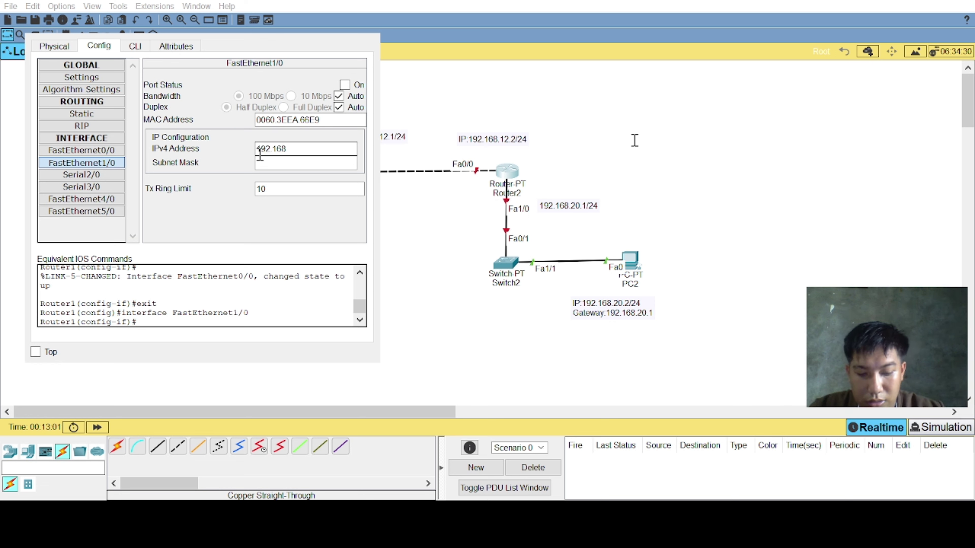
text(.10)
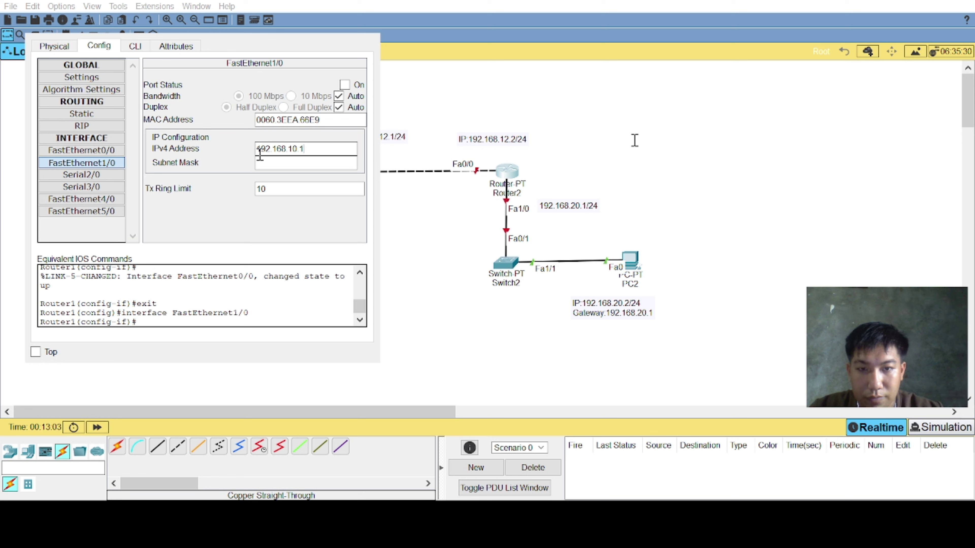
text(.1)
key(Return)
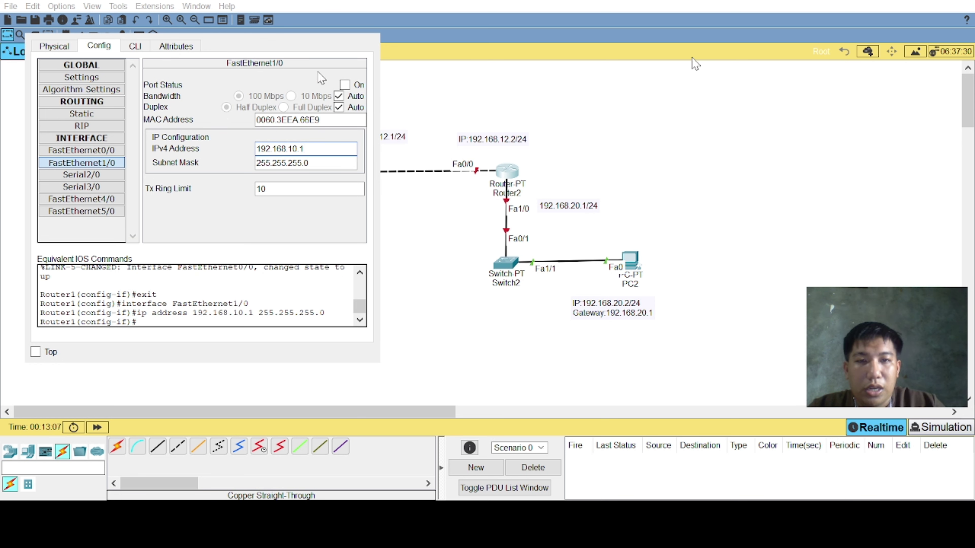
click(344, 84)
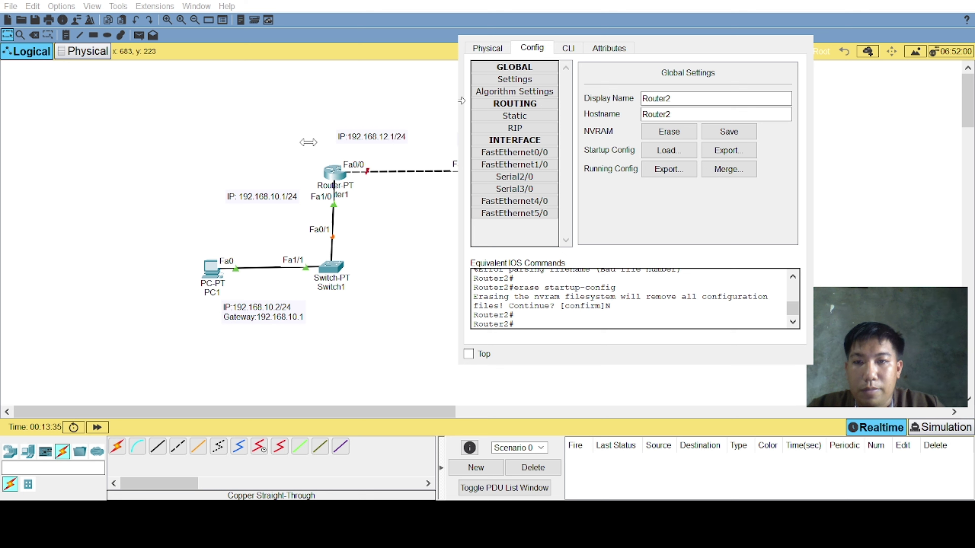
Configure Router2's FastEthernet0/0 with IPv4 address 192.168.12.2 and subnet mask 255.255.255.0, and switch the port on.
click(487, 48)
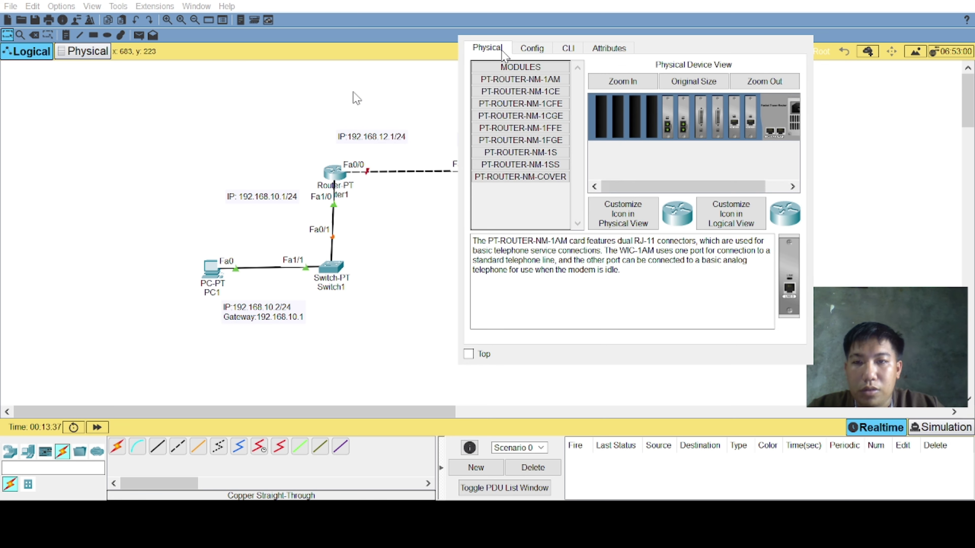
click(538, 50)
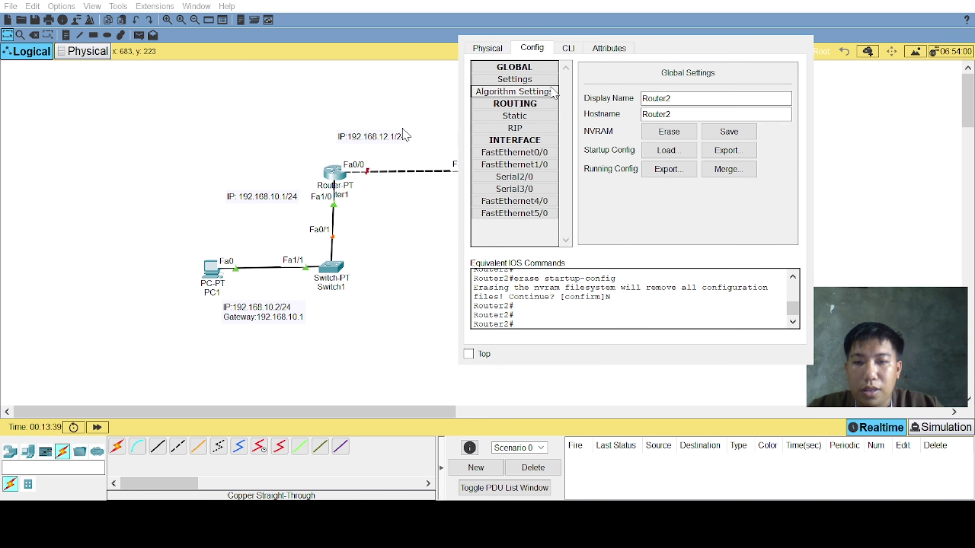
click(552, 153)
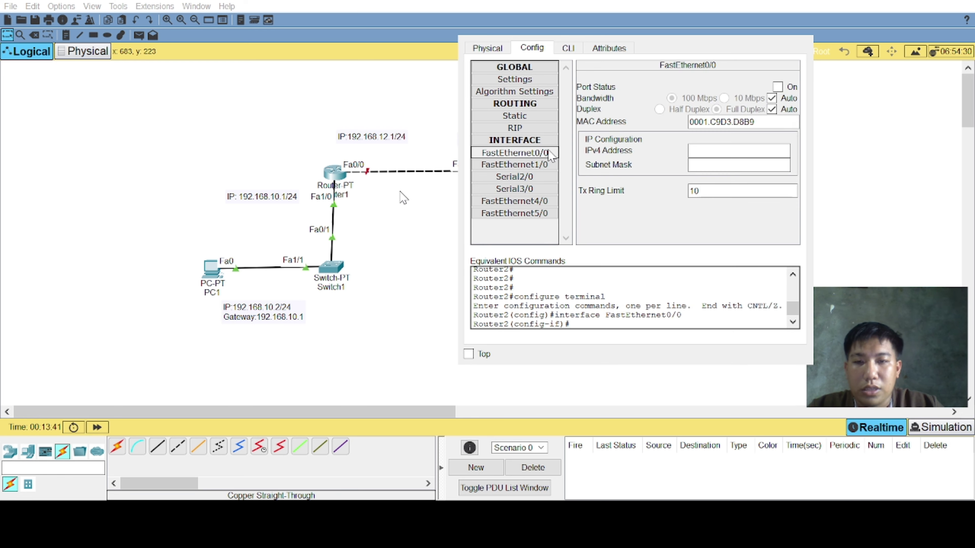
click(724, 150)
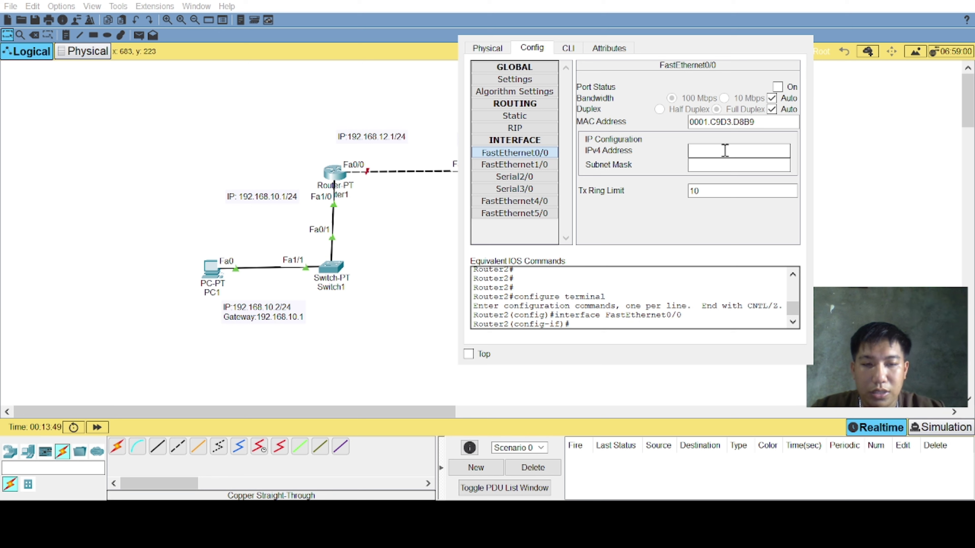
text(192.1)
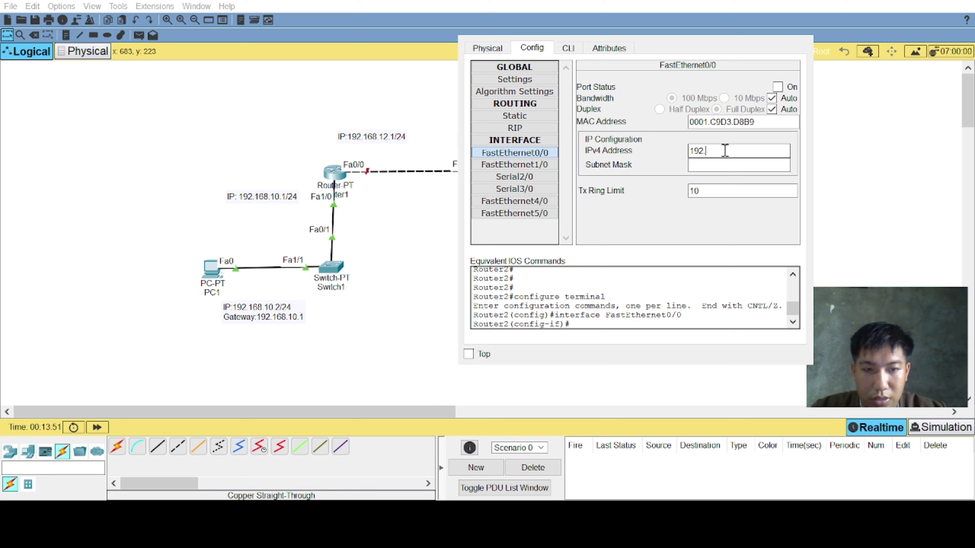
text(68)
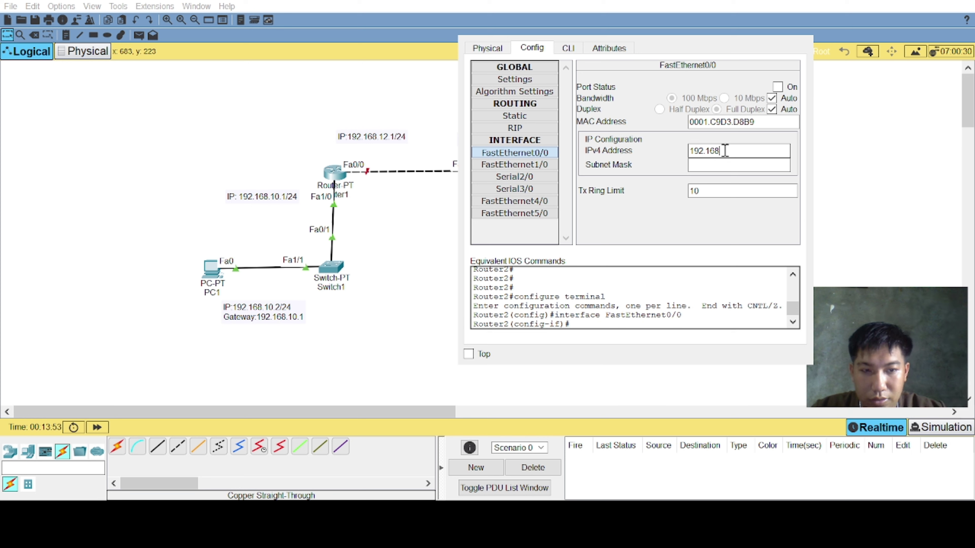
text(.12.)
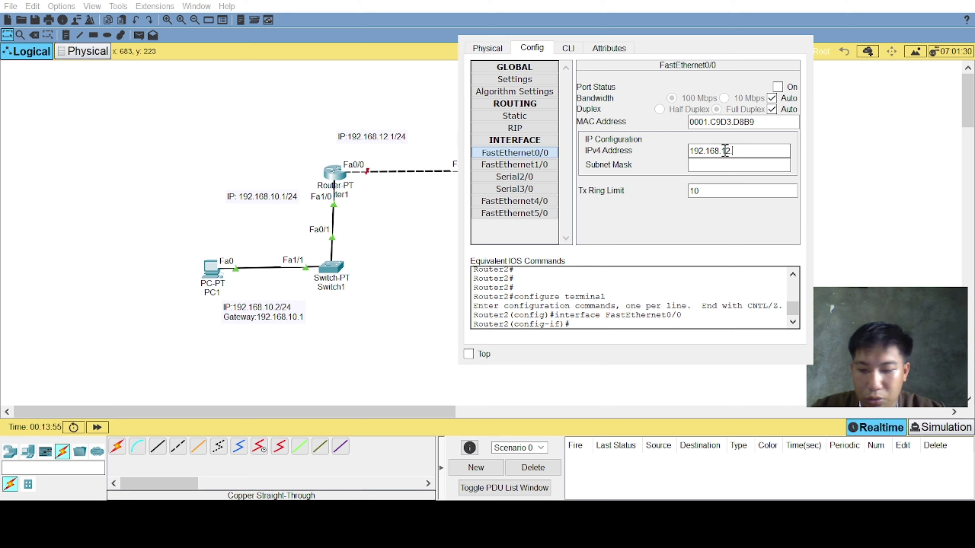
text(2)
key(Return)
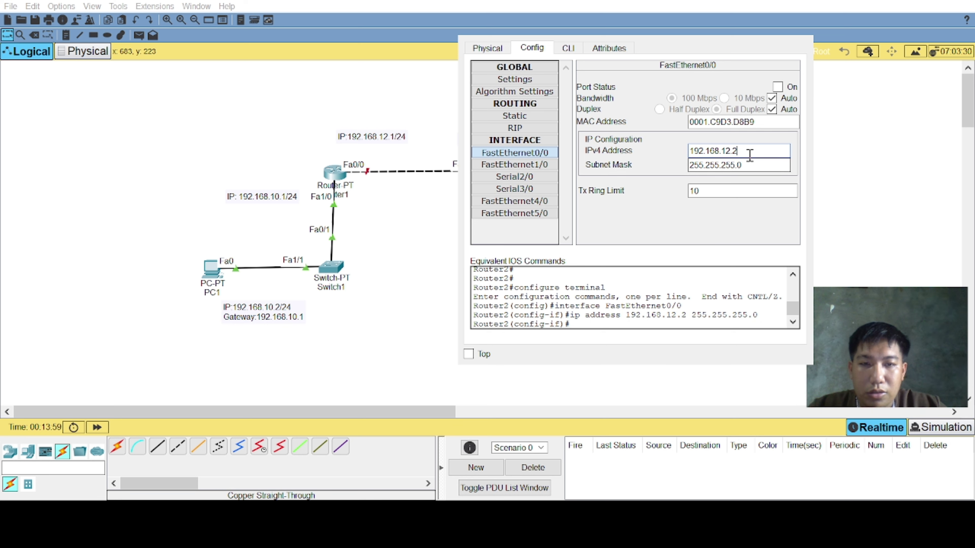
click(778, 86)
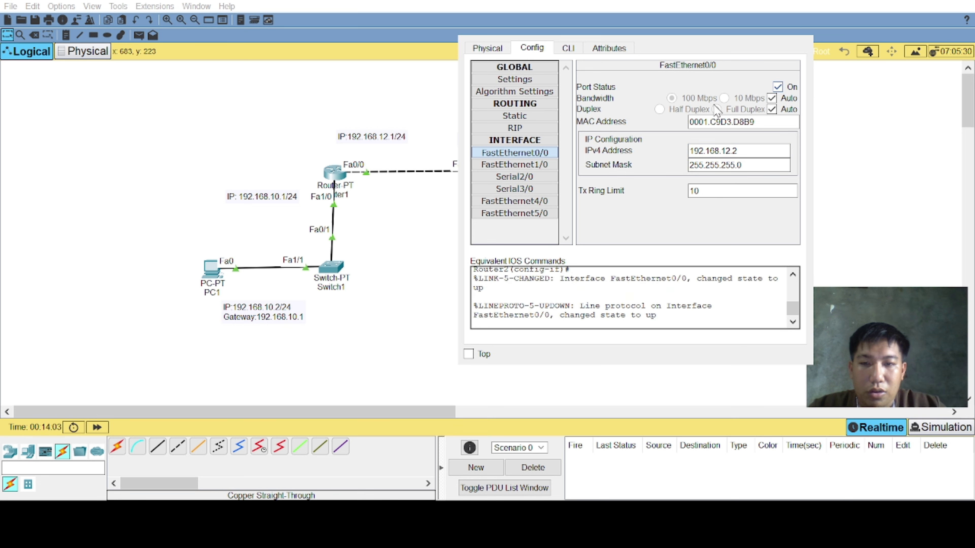
Configure Router2's FastEthernet1/0 with IPv4 address 192.168.10.1 and subnet mask 255.255.255.0, switch the port on, and close the router's configuration.
click(538, 165)
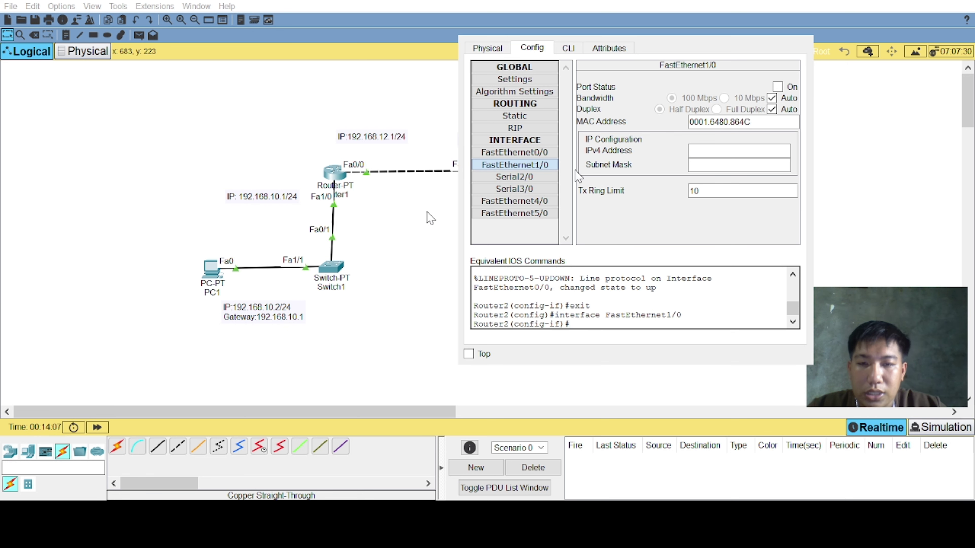
click(697, 151)
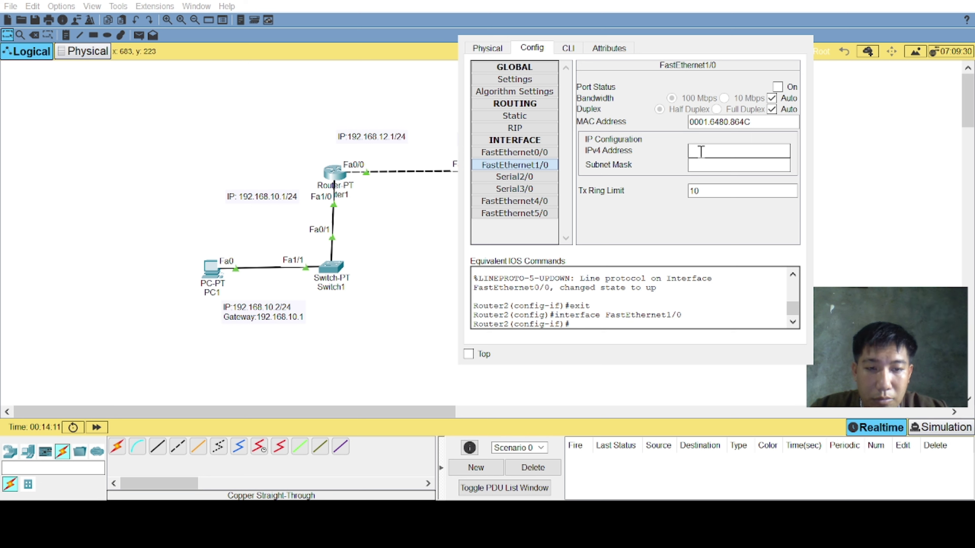
text(192.168)
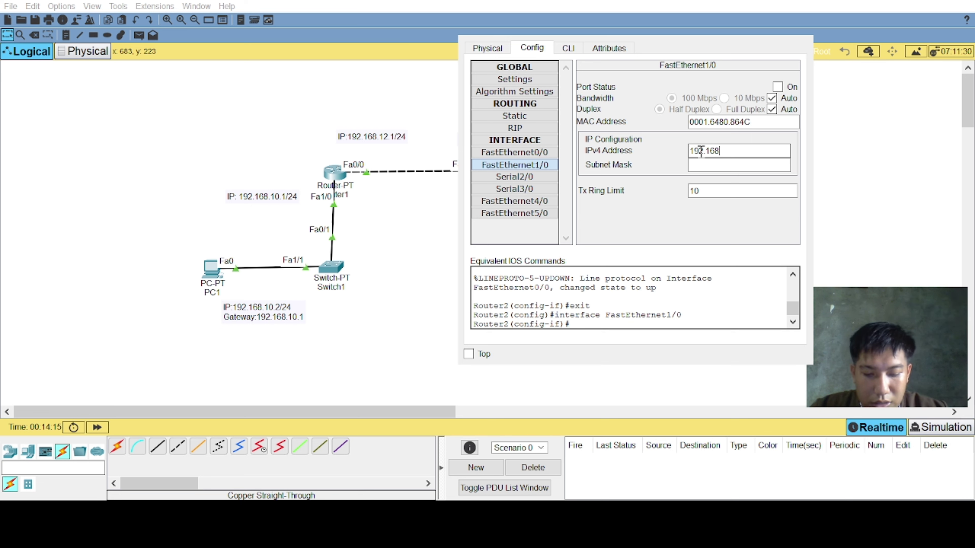
text(.10)
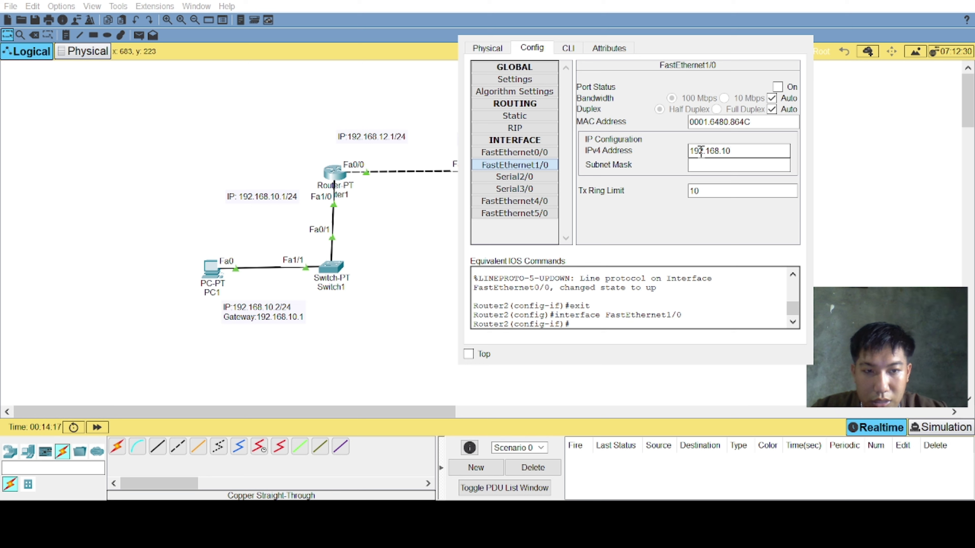
text(.1)
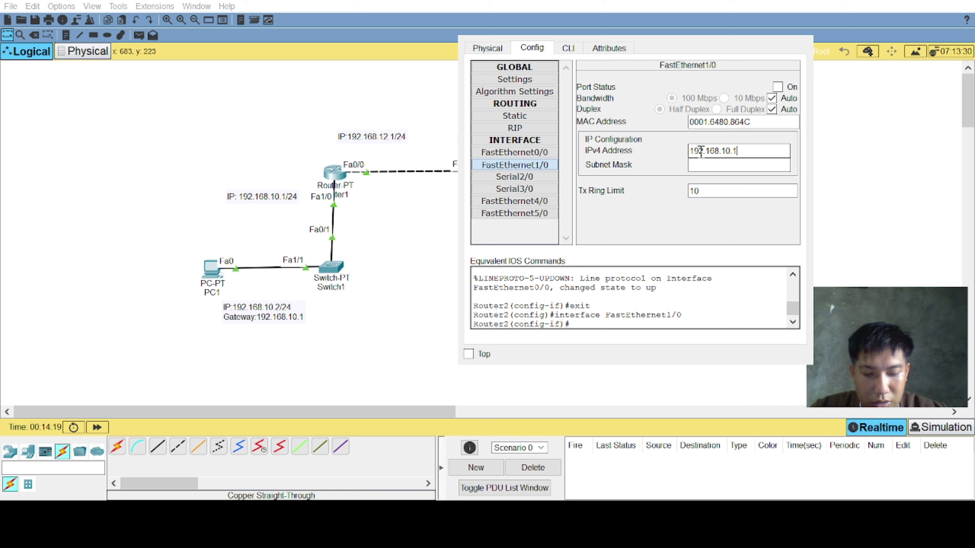
key(Return)
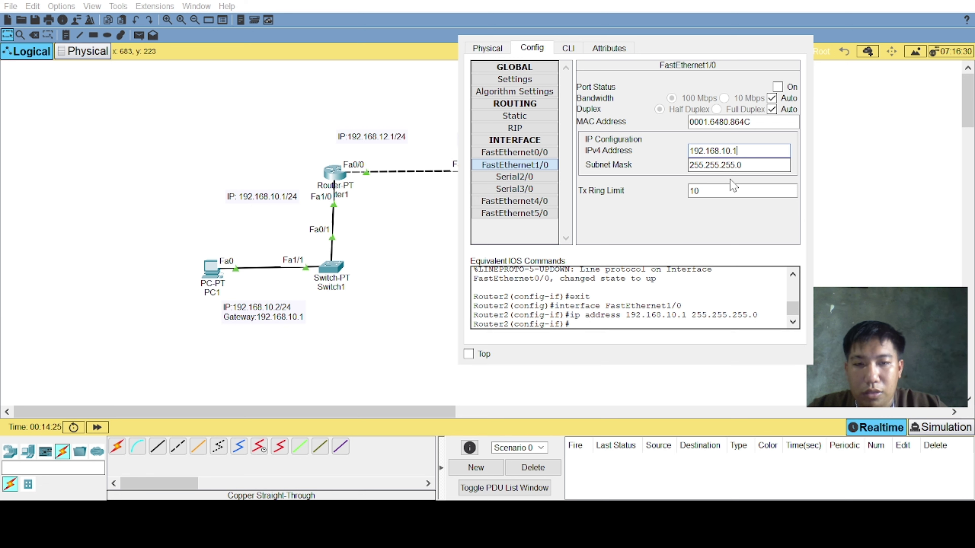
click(604, 94)
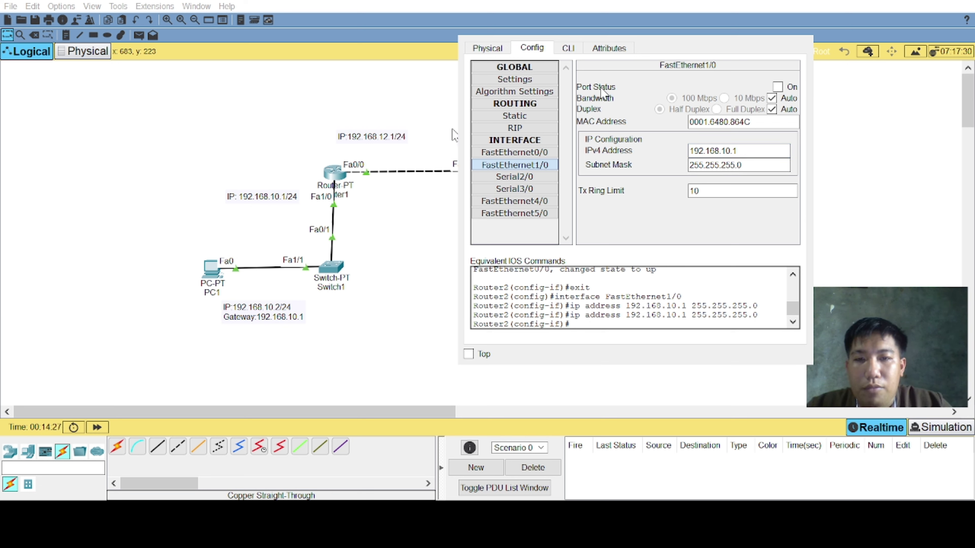
click(776, 87)
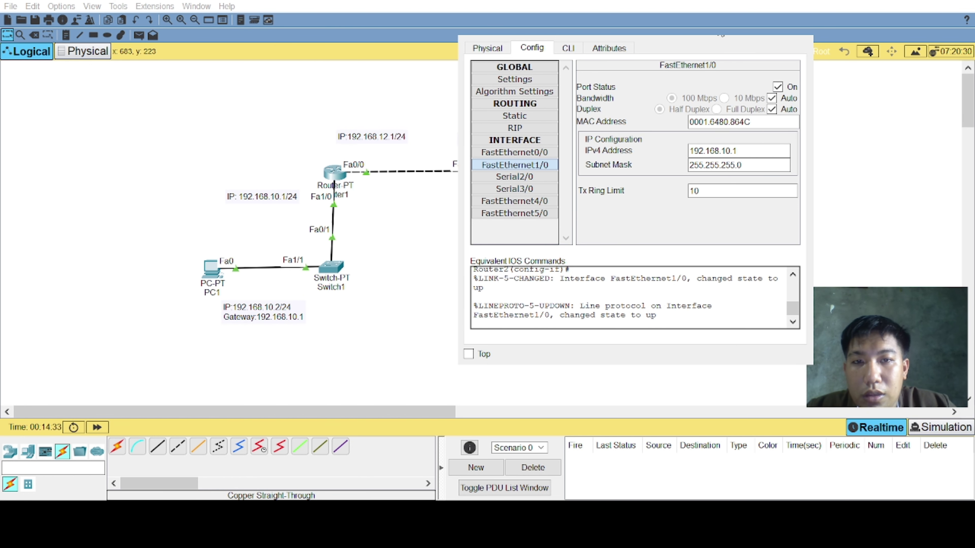
key(alt+F4)
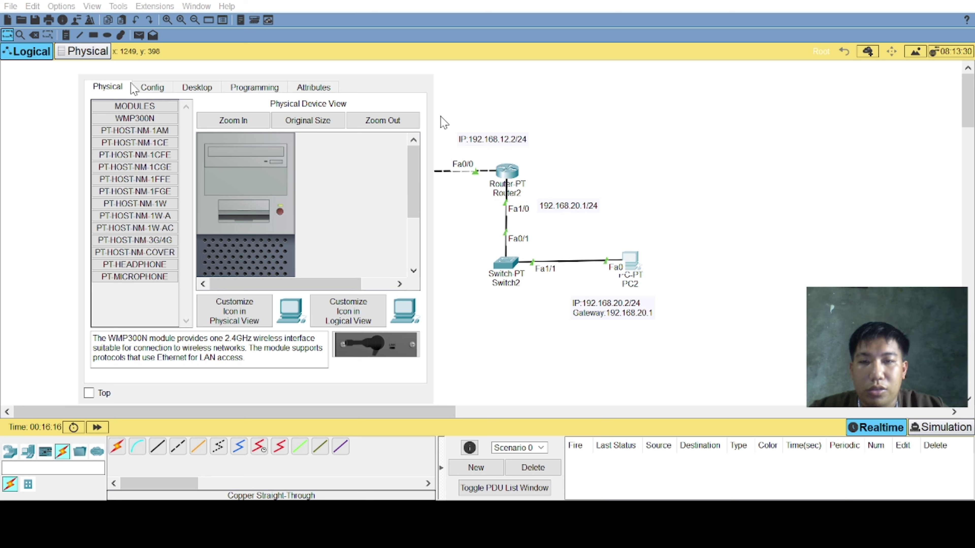
In PC1's IP configuration, set the static IPv4 address to 192.168.10.2 with subnet mask 255.255.255.0.
click(192, 91)
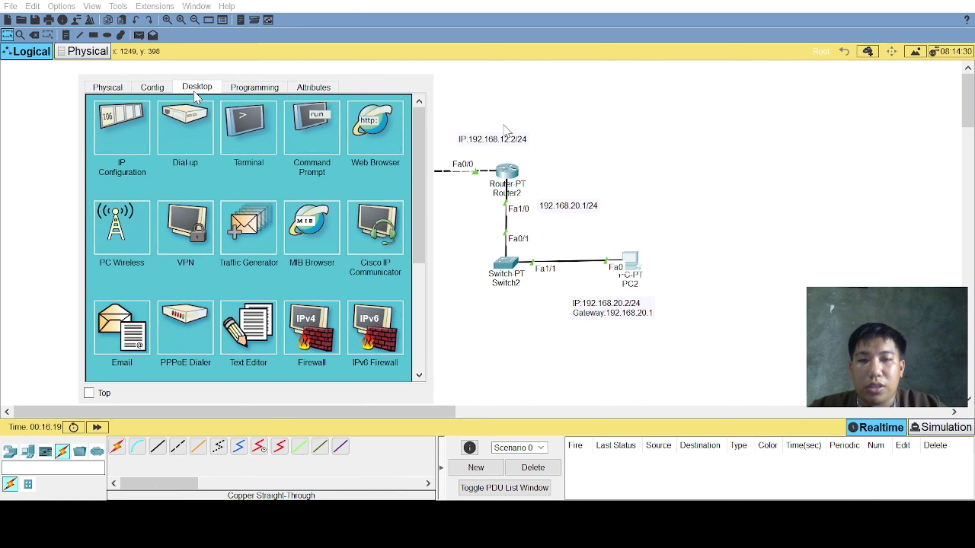
click(103, 147)
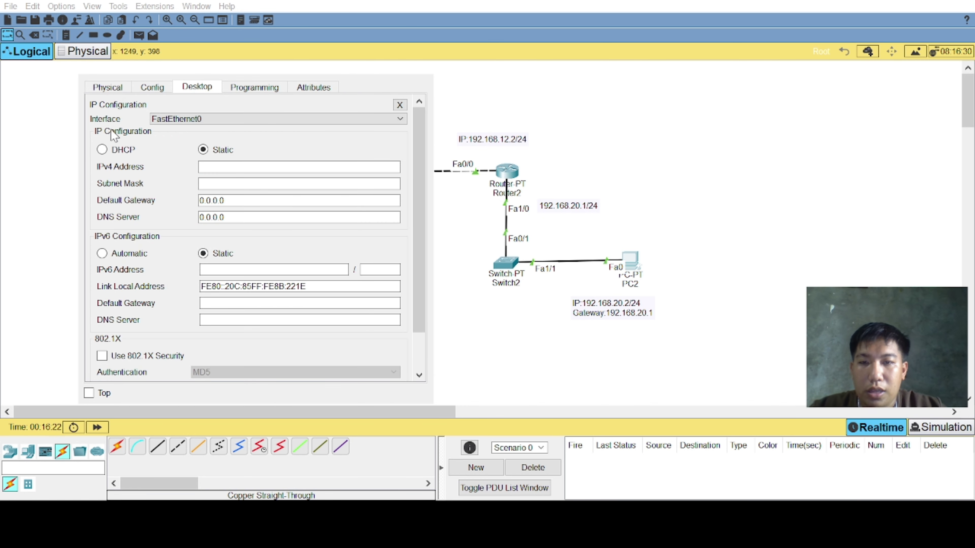
click(209, 167)
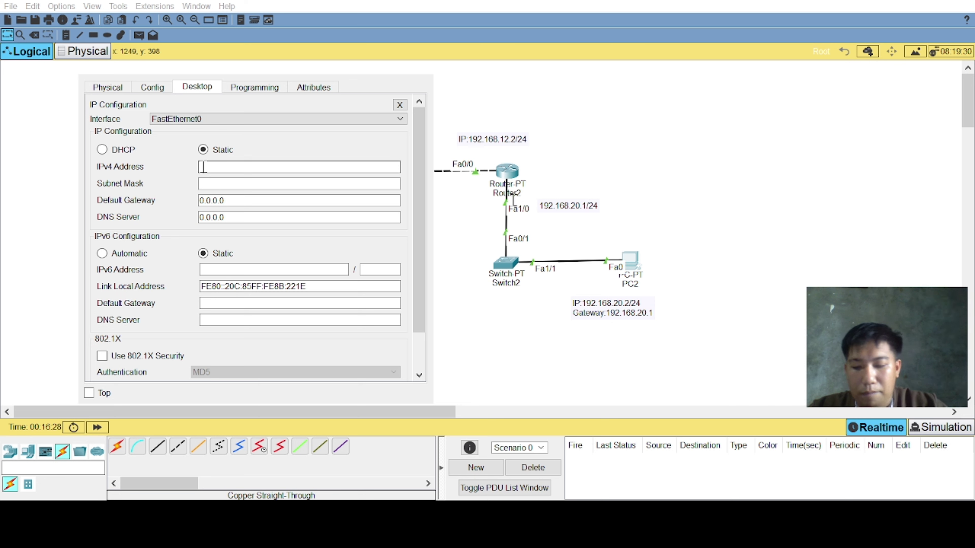
text(1)
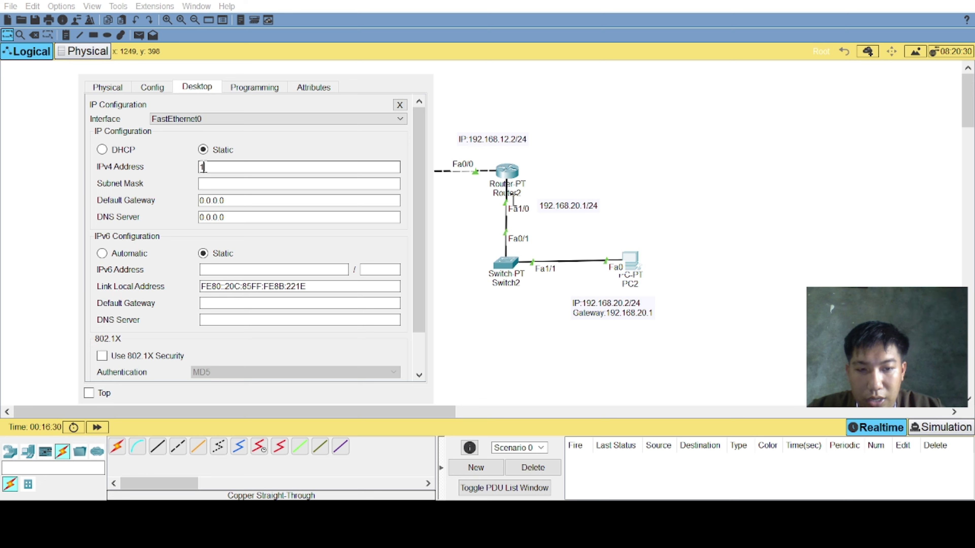
text(92.168)
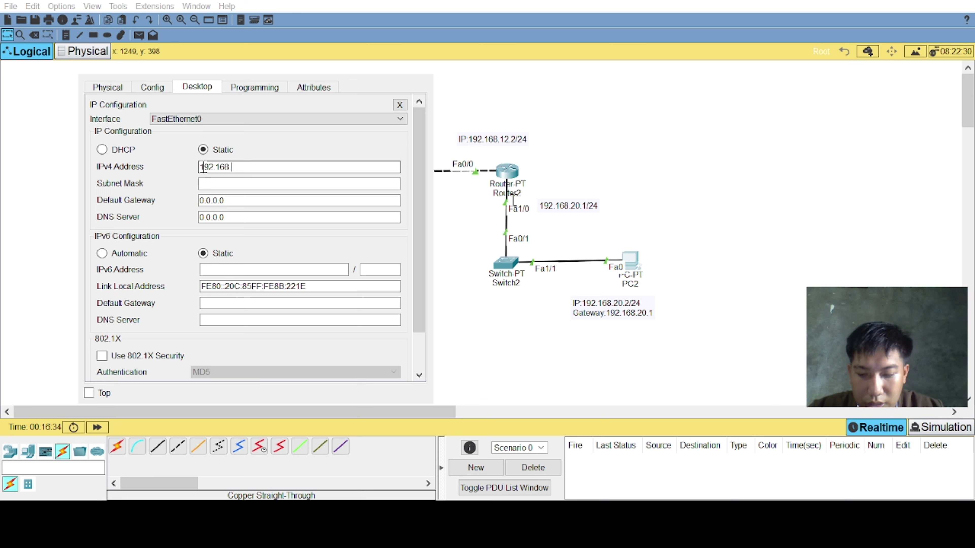
text(.10.2)
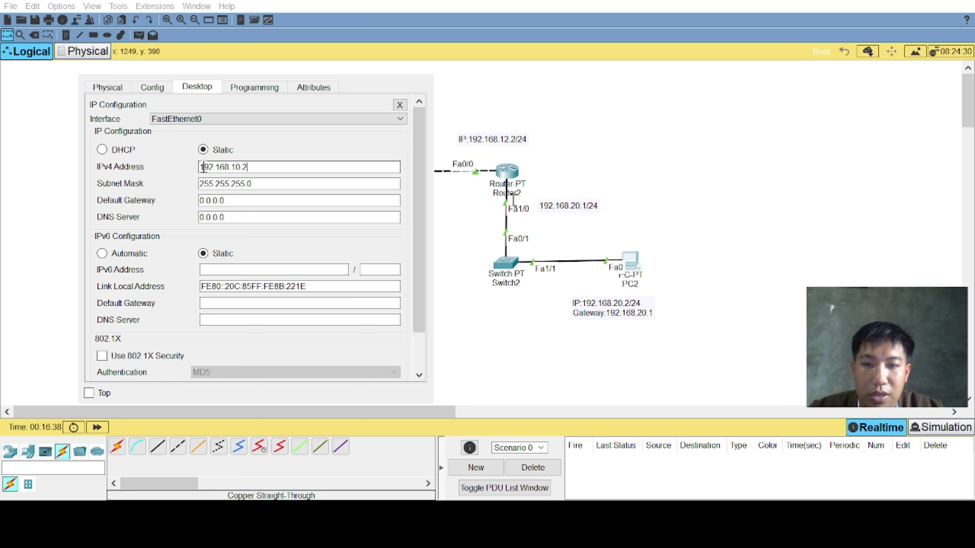
Set PC1's IPv4 default gateway to 192.168.10.1 and close its configuration.
key(Tab)
key(Tab)
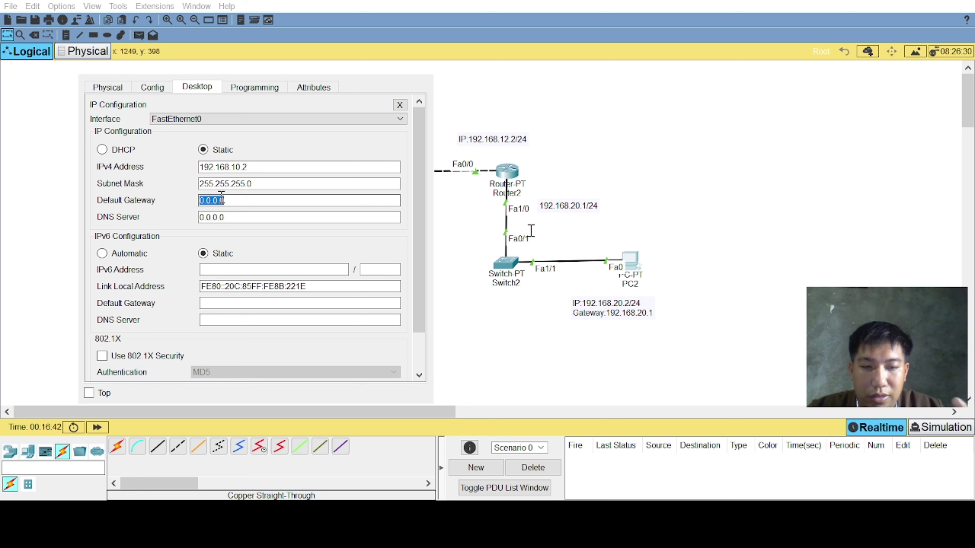
text(1)
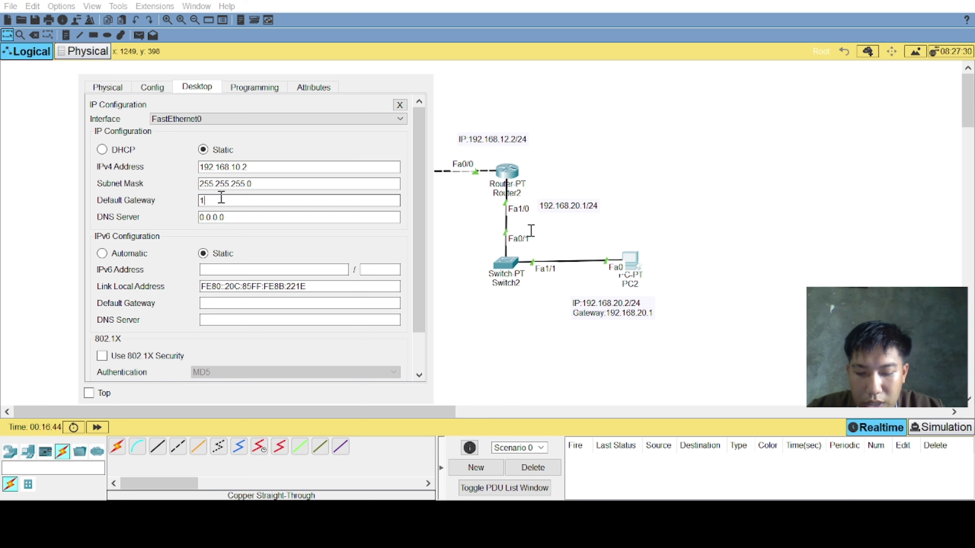
text(92.168)
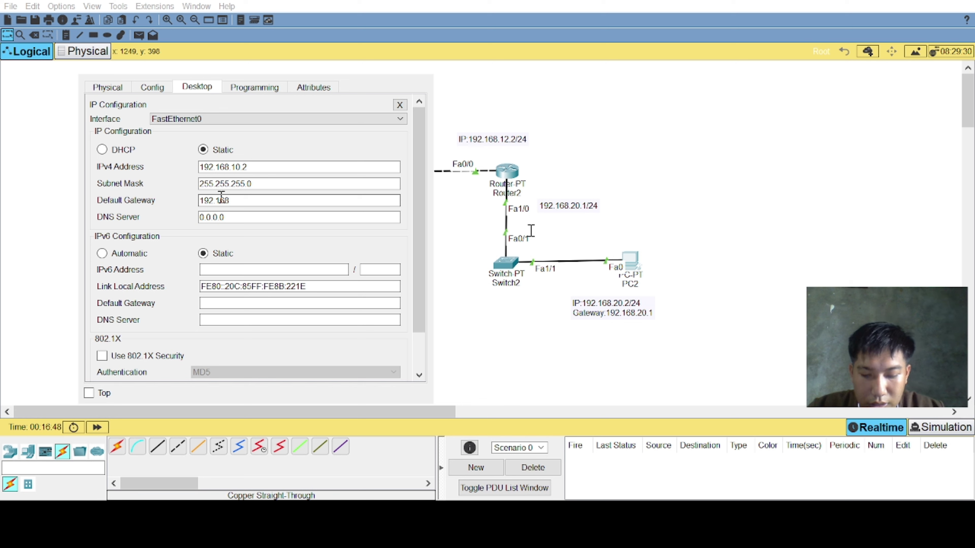
text(.10.1)
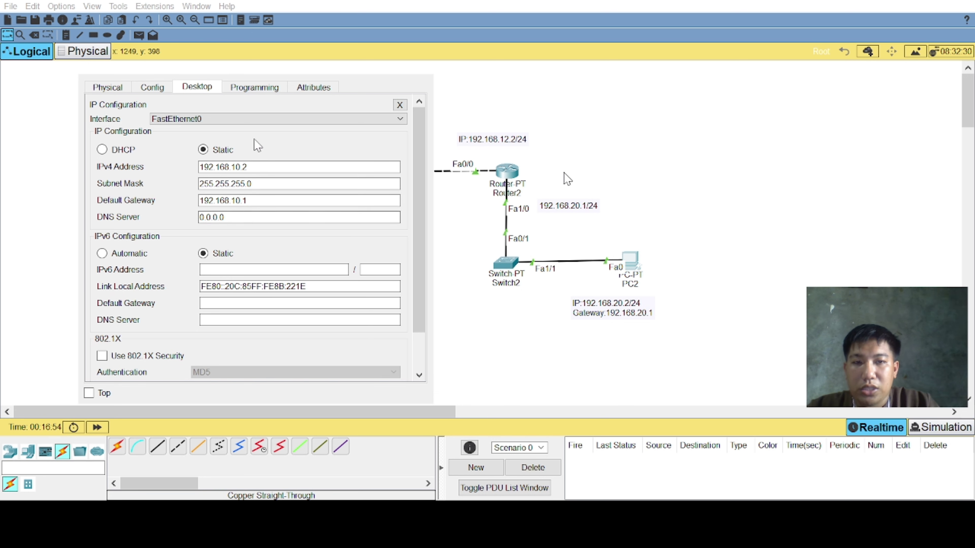
click(659, 99)
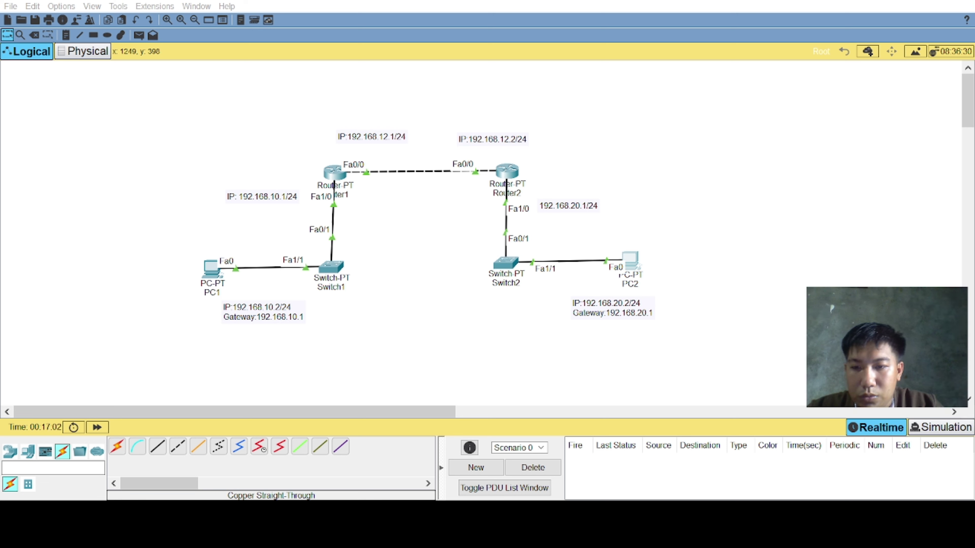
In PC2's IP configuration, set the static IPv4 address to 192.168.20.2 with subnet mask 255.255.255.0.
click(630, 258)
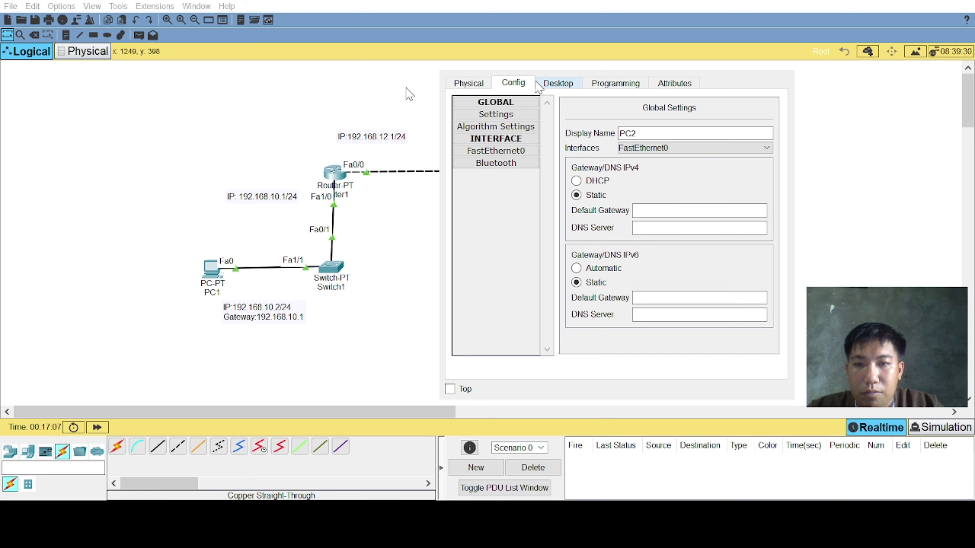
click(543, 84)
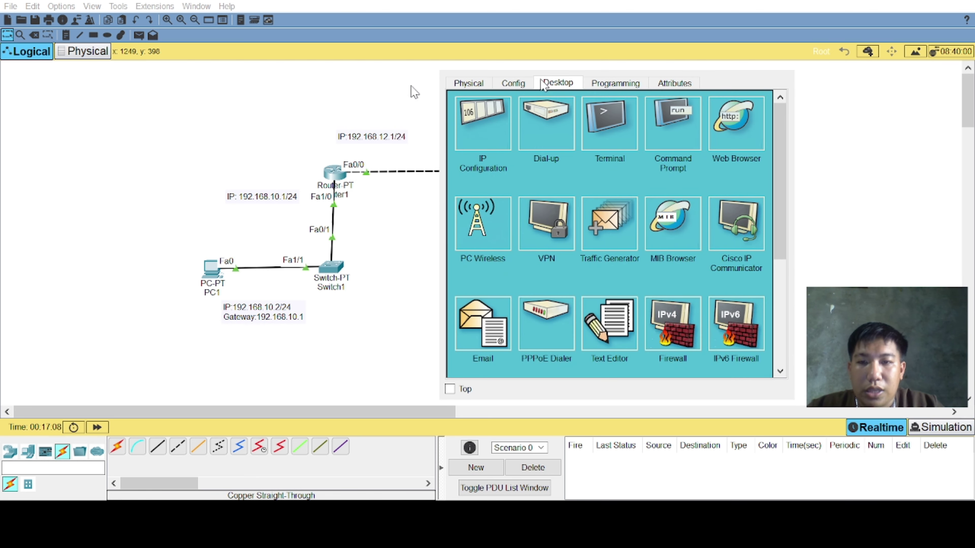
click(484, 149)
click(588, 167)
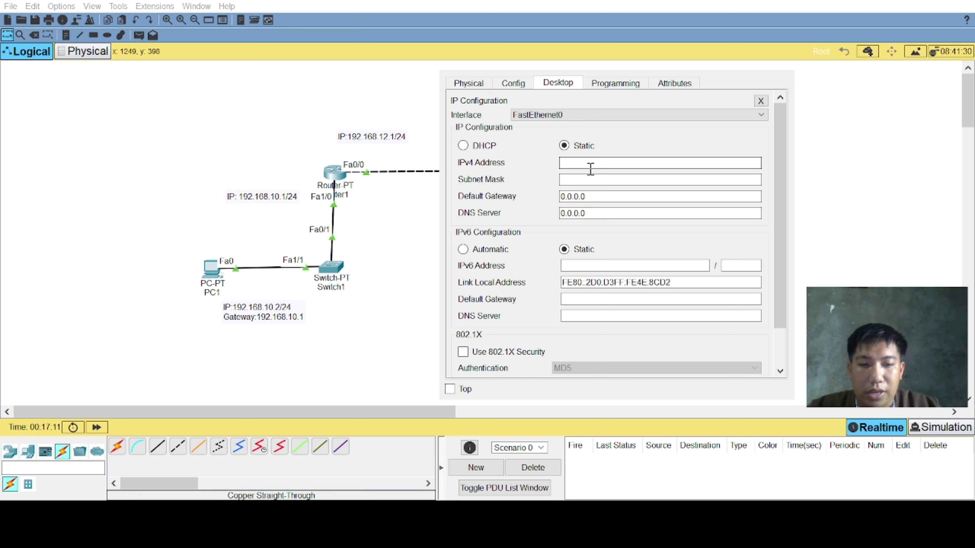
text(192)
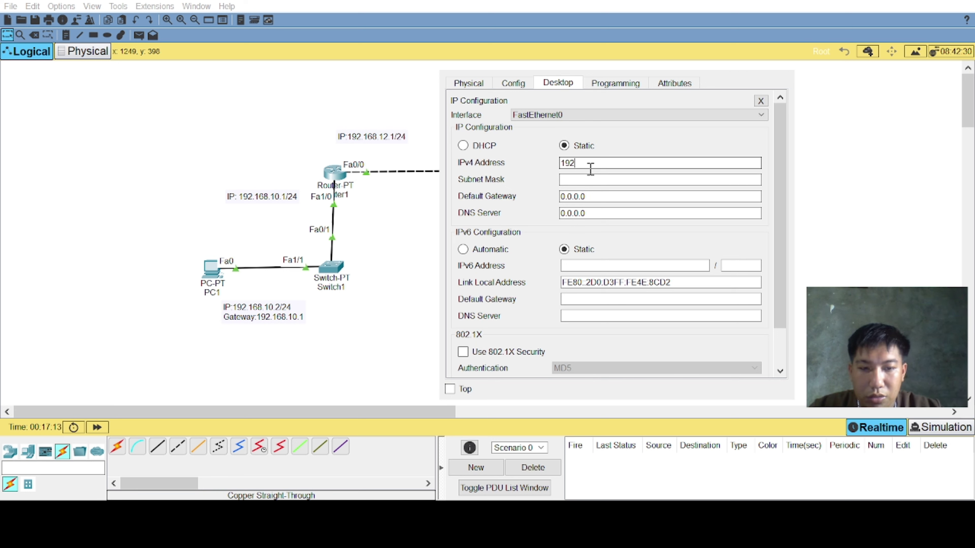
text(.1)
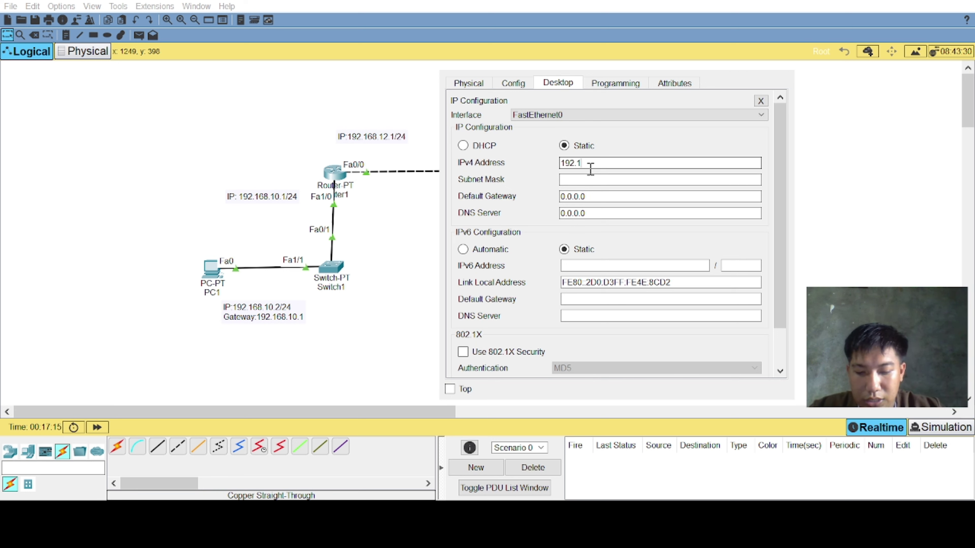
text(68.2)
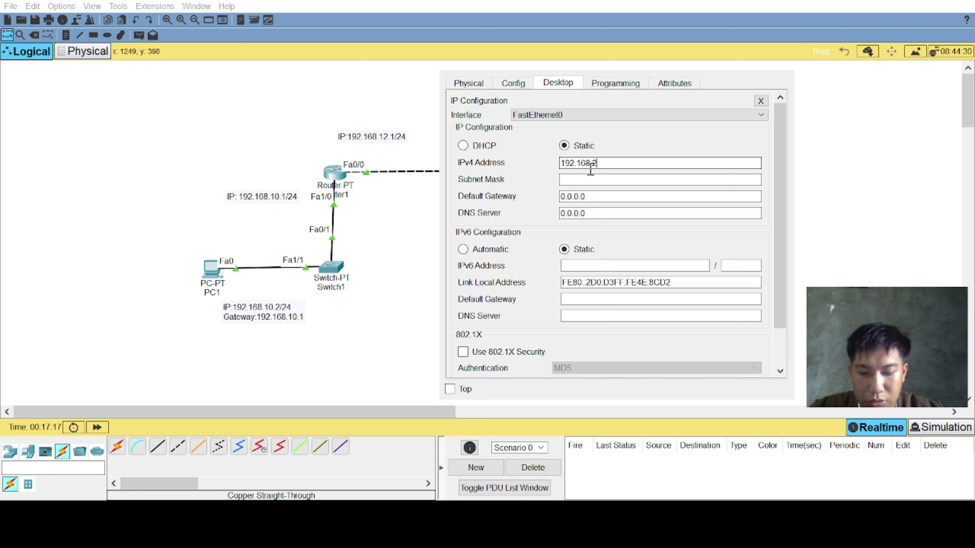
text(0.2)
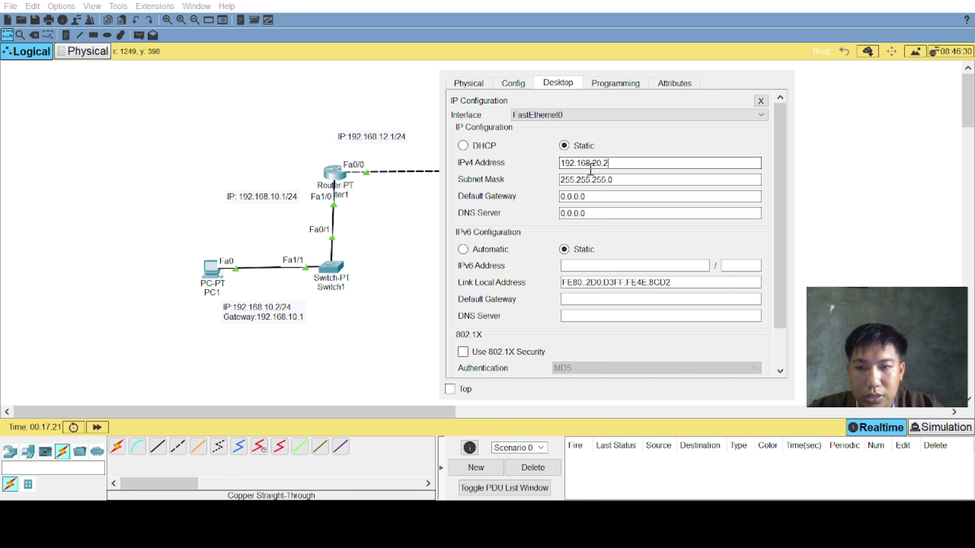
Set PC2's IPv4 default gateway to 192.168.20.1 and close its configuration.
double_click(603, 197)
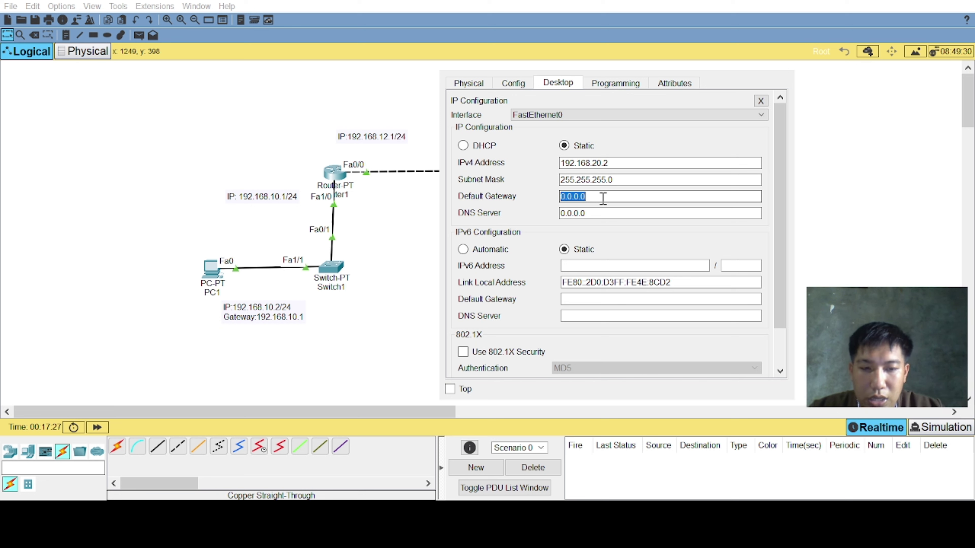
text(192)
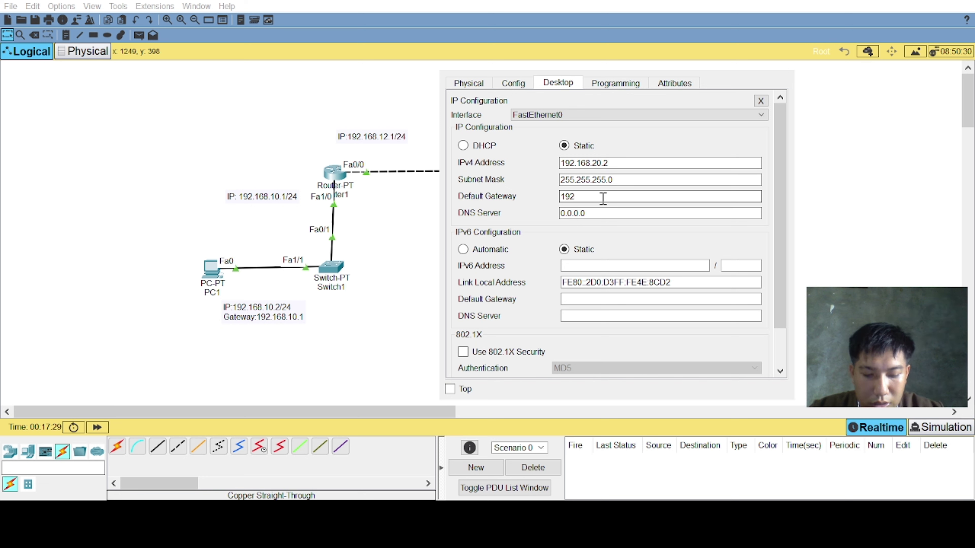
text(.168)
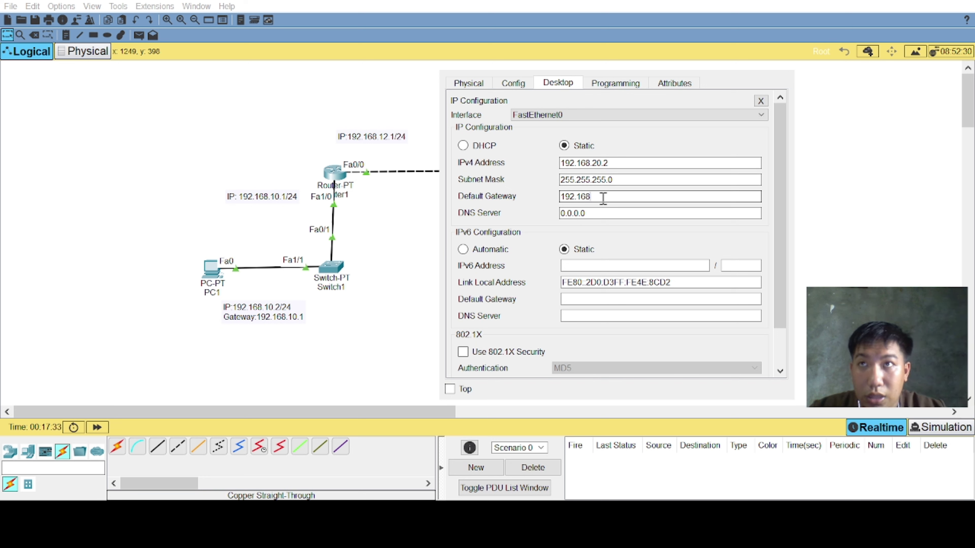
text(.20)
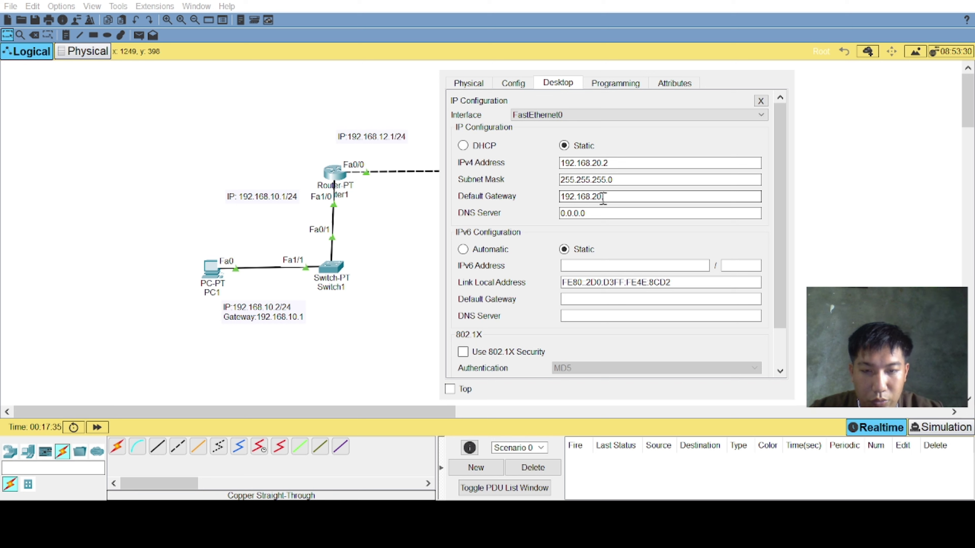
text(.1)
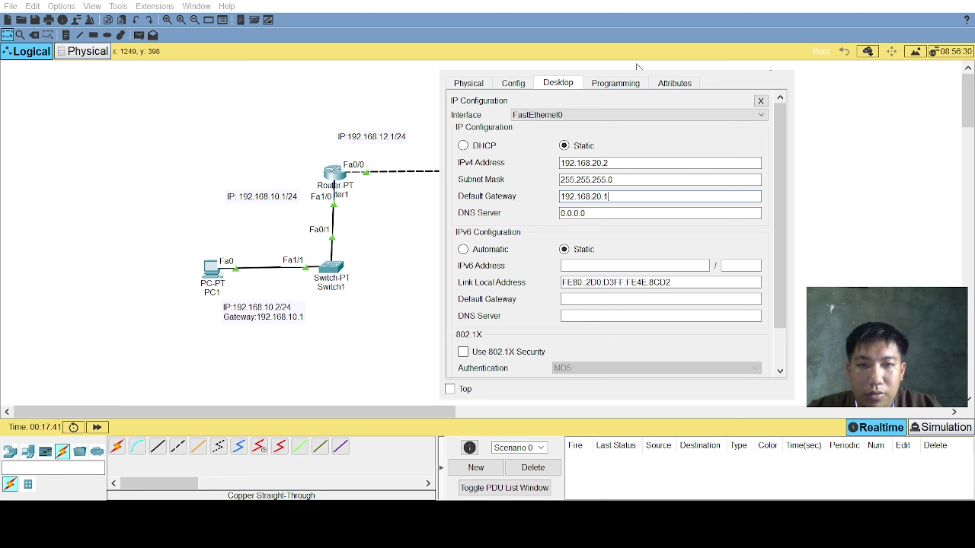
click(564, 62)
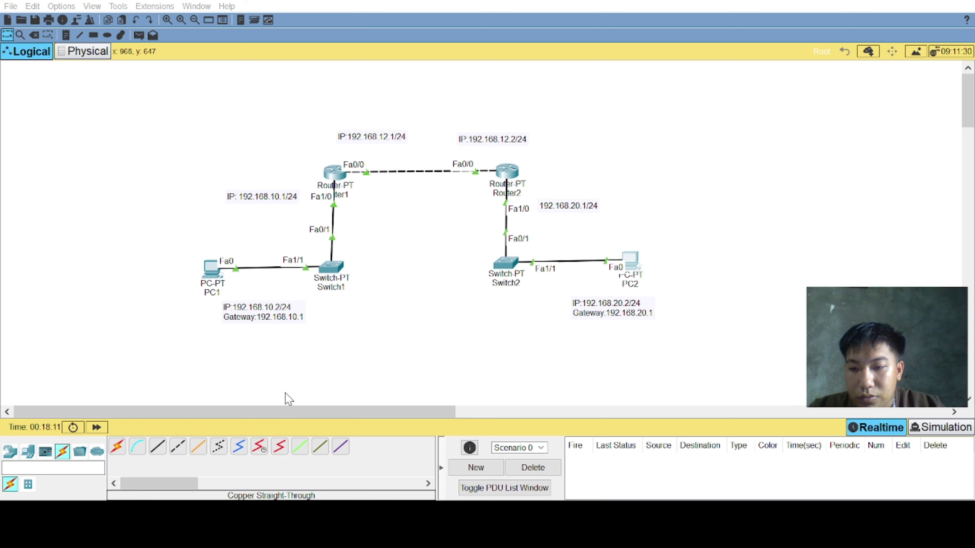
Open Router1's command line and exit interface and global configuration modes back to the privileged EXEC prompt.
click(334, 172)
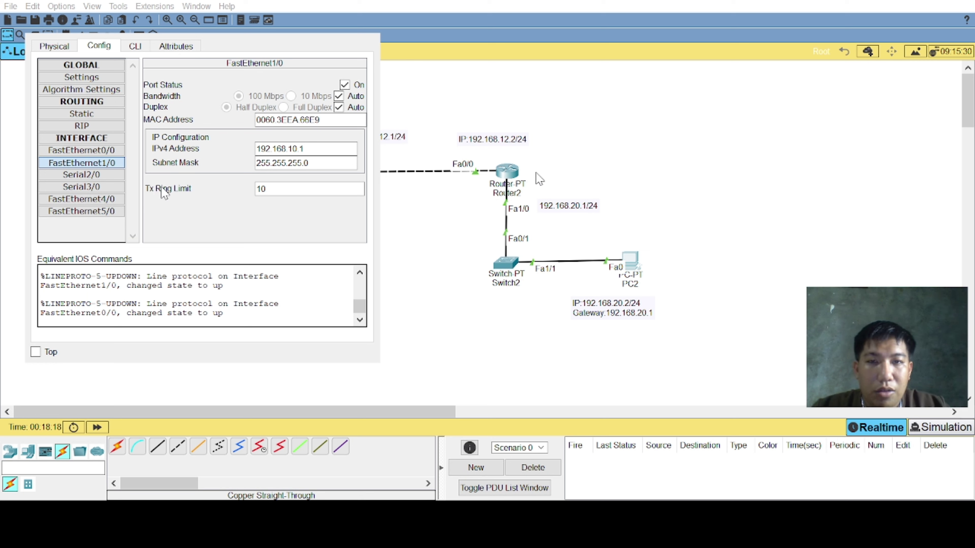
click(135, 49)
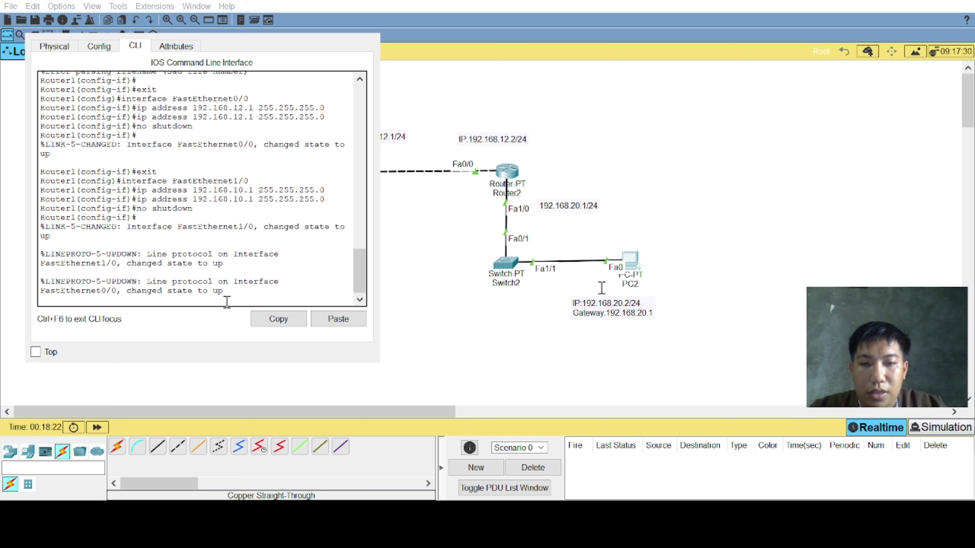
key(Return)
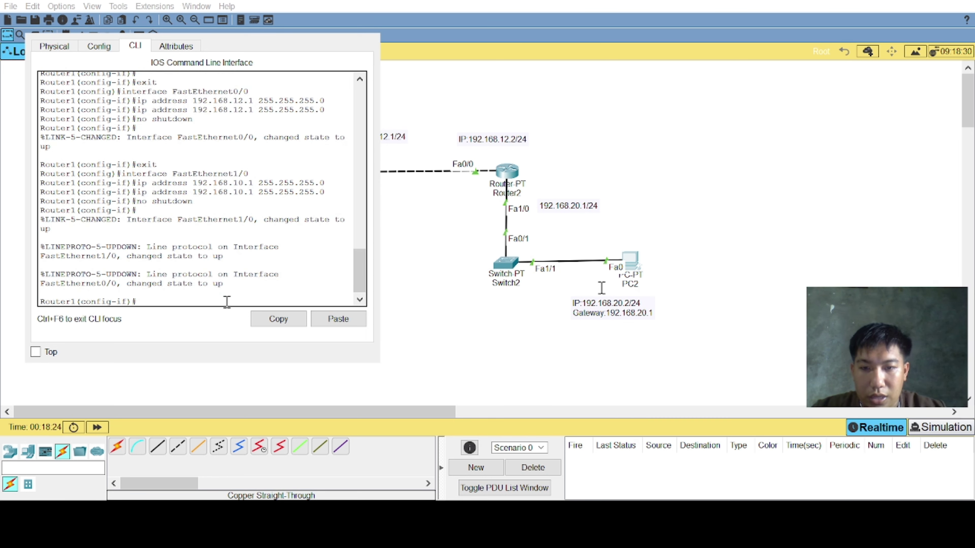
text(exit)
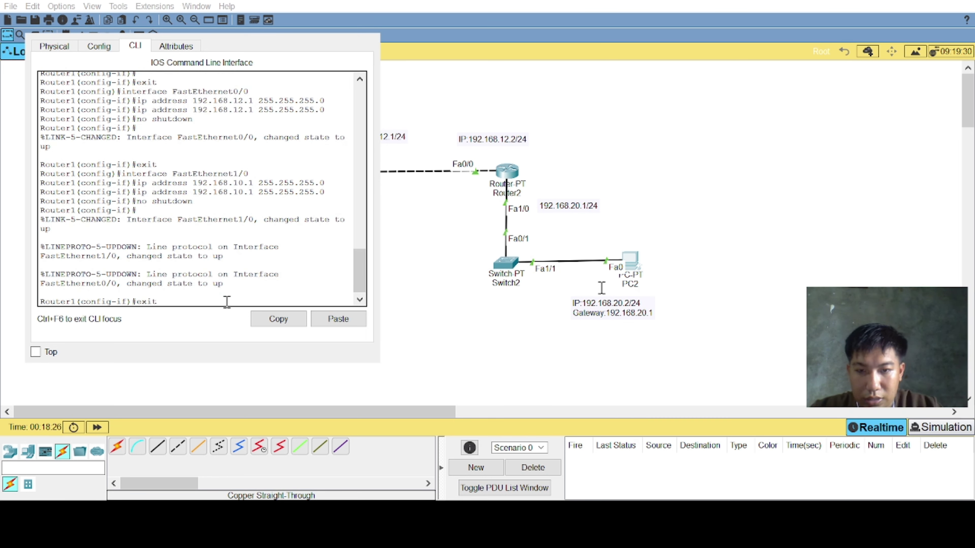
key(Return)
text(e)
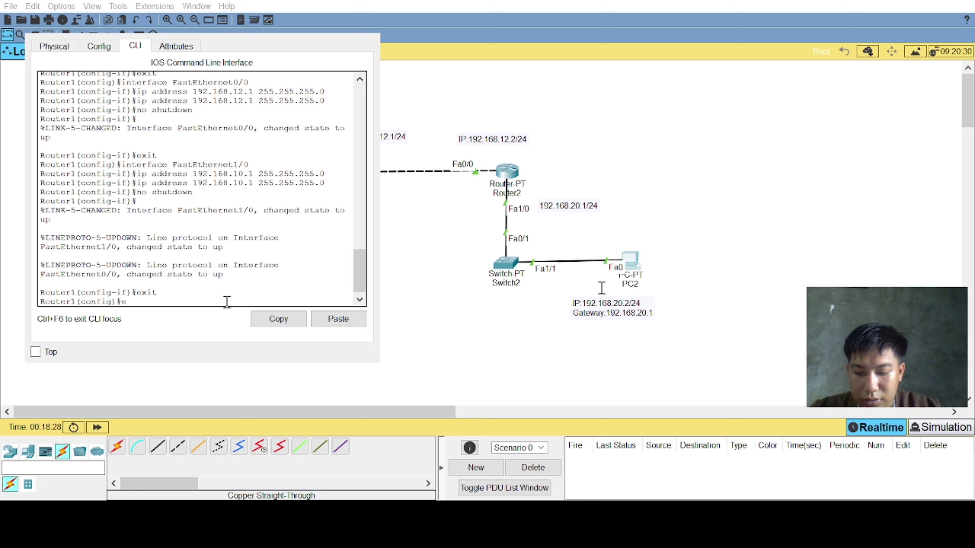
text(xit)
key(Return)
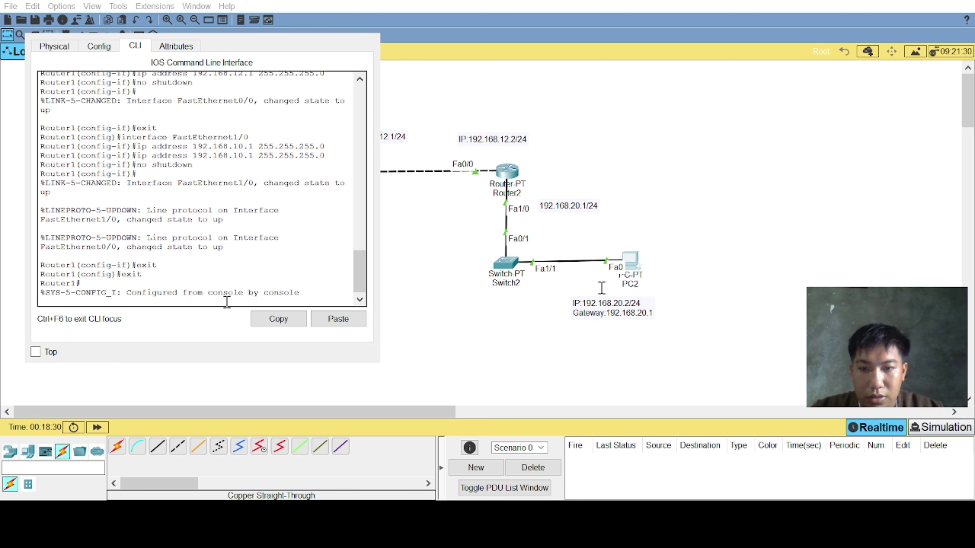
key(Return)
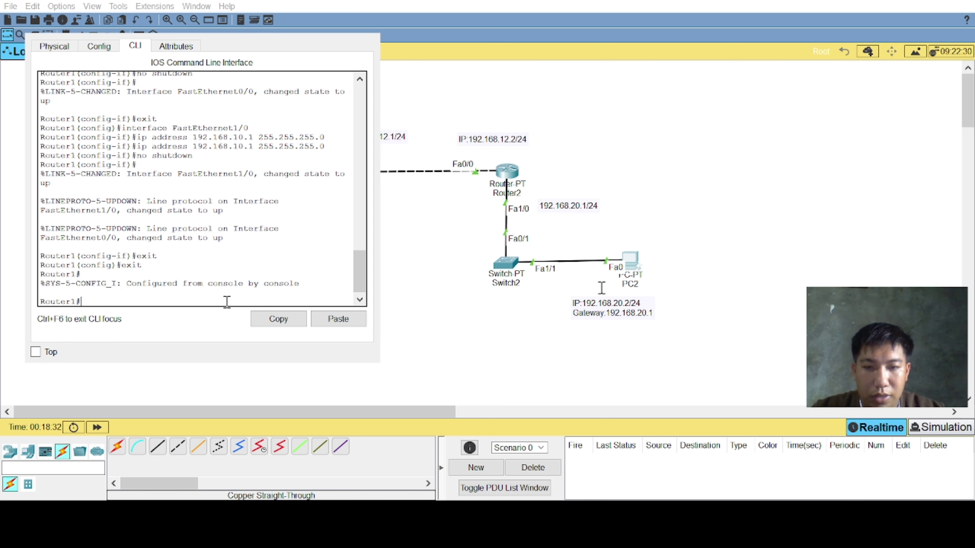
Run enable and configure terminal on Router1 to enter global configuration mode.
text(enable)
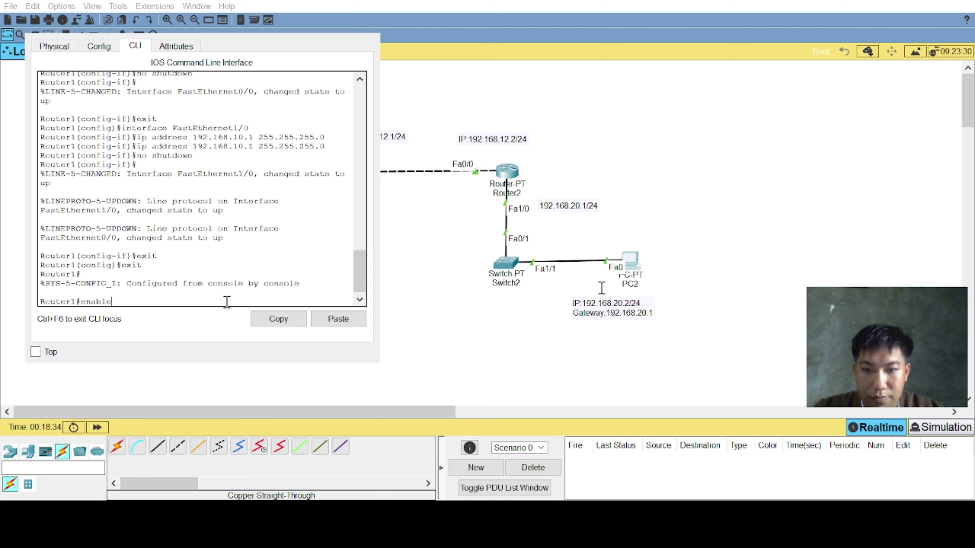
key(Return)
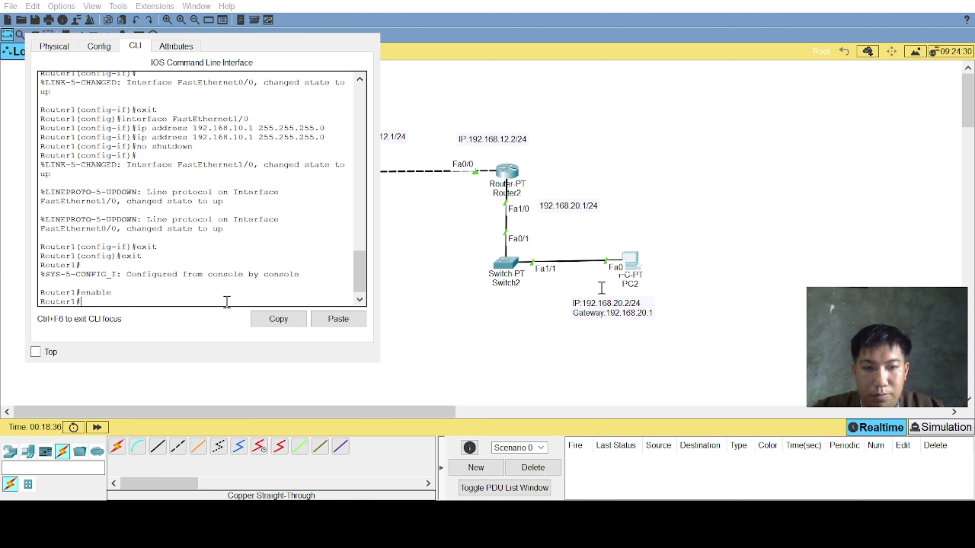
text(con)
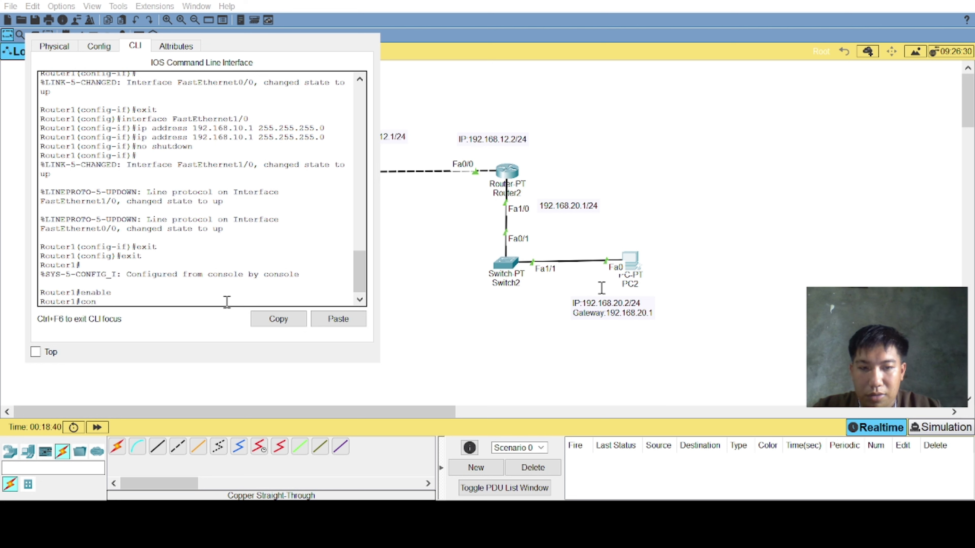
text(fi)
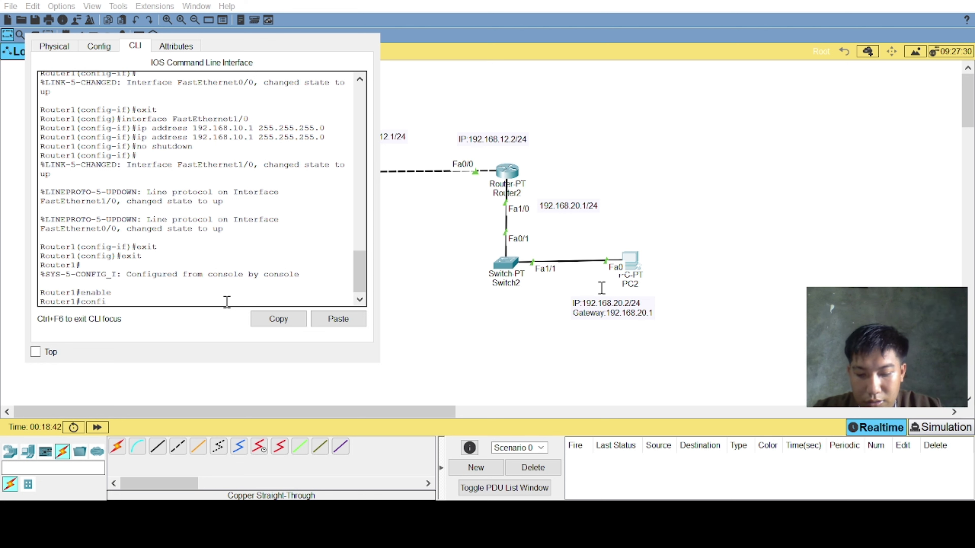
text(gure)
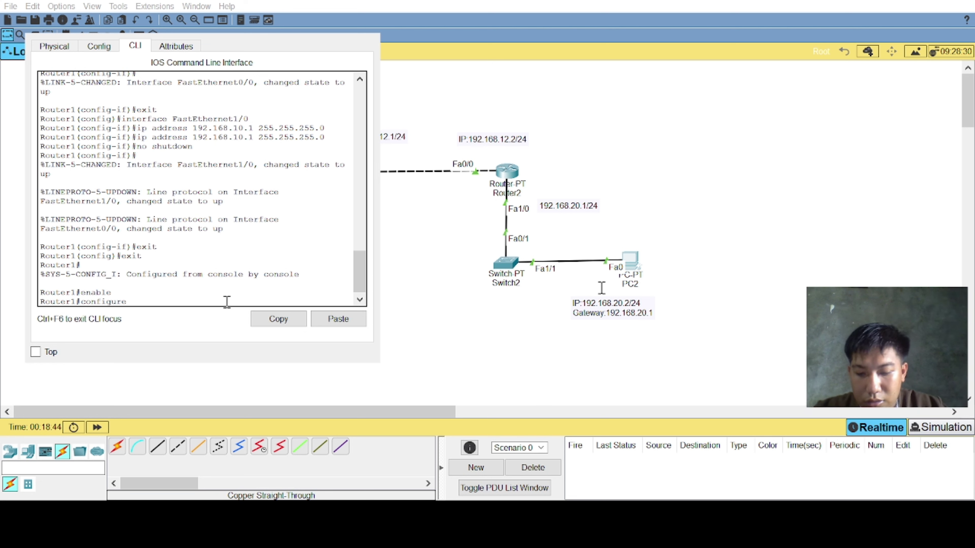
text( terminal)
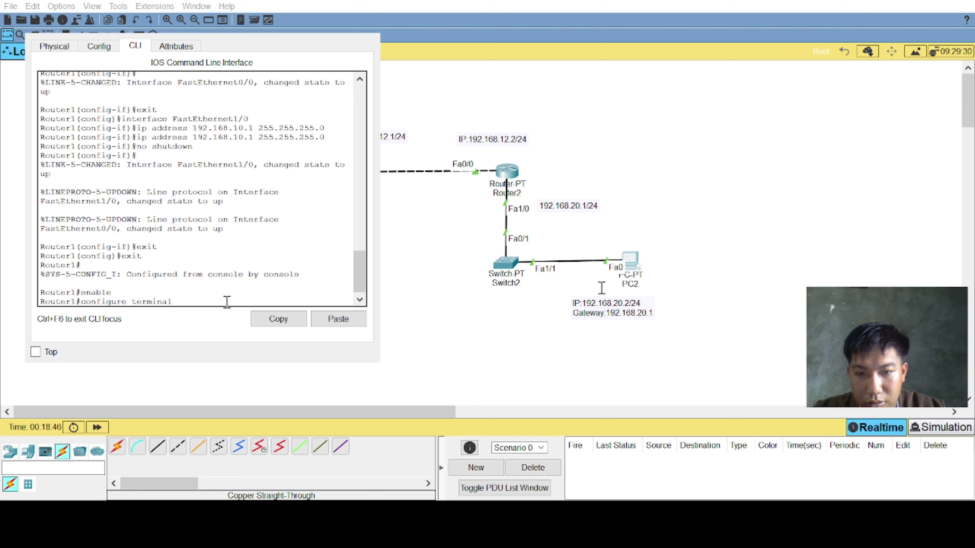
key(Return)
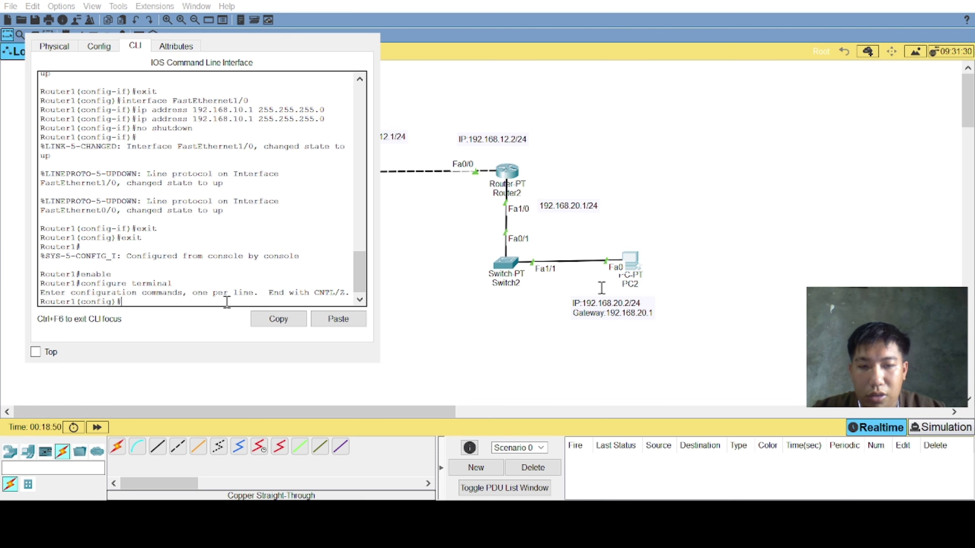
Start the EIGRP routing process on Router1 with autonomous system number 1, using router eigrp 1.
text(r)
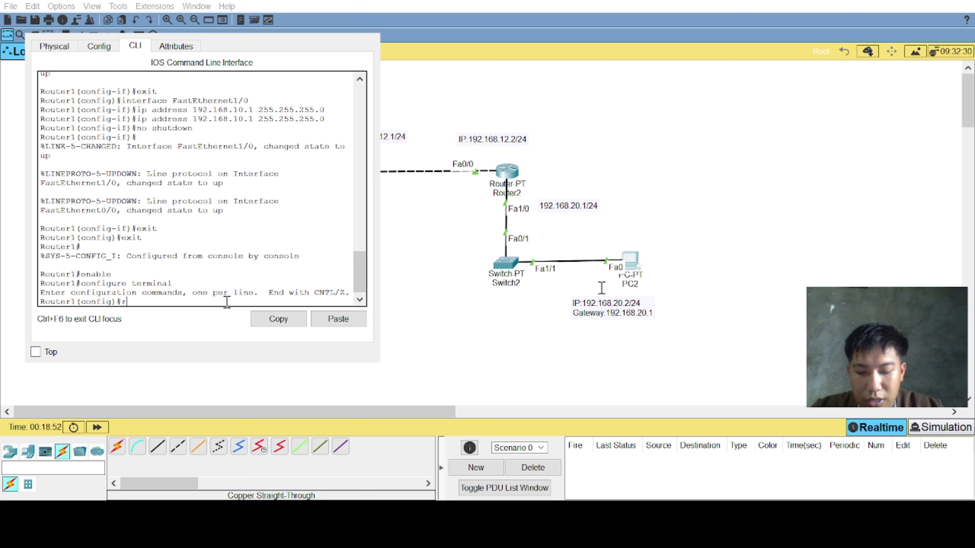
text(outer)
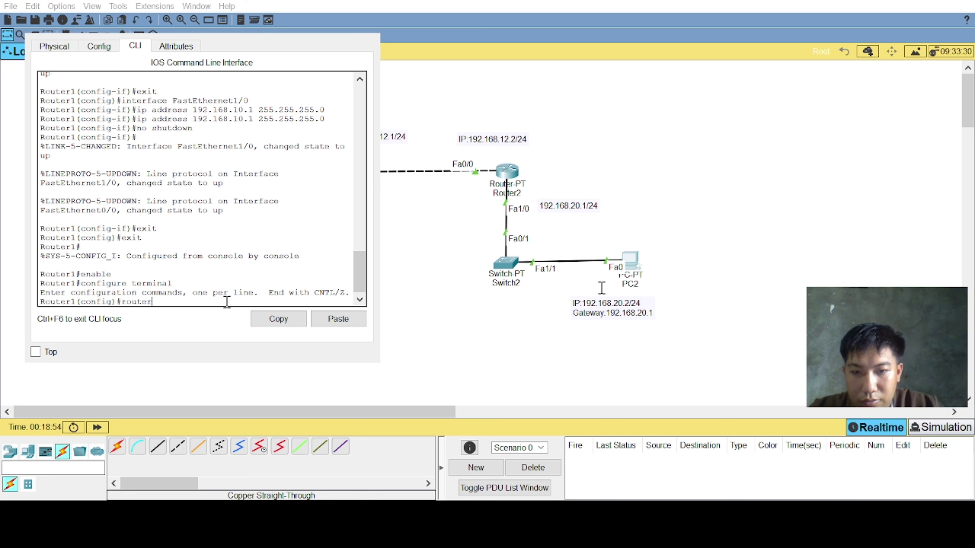
text( e)
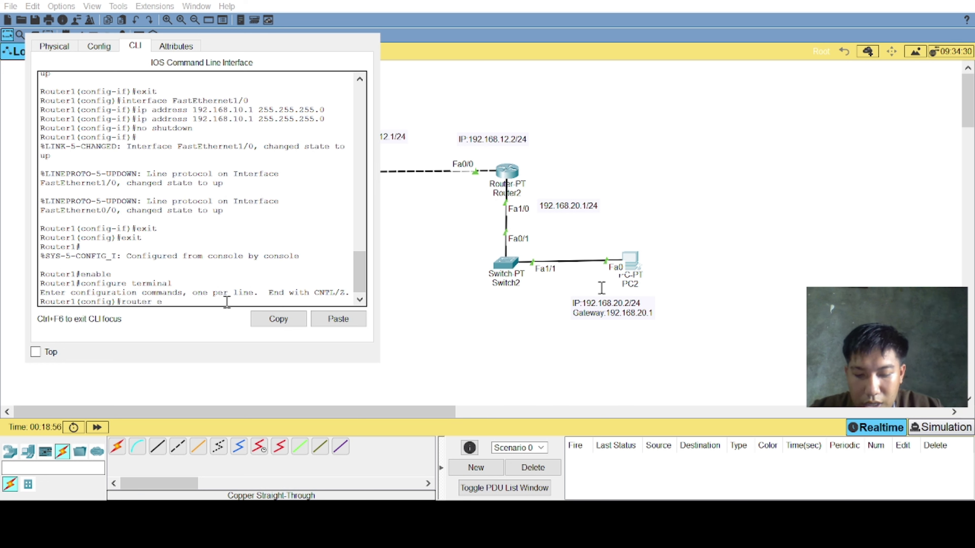
text(igrp)
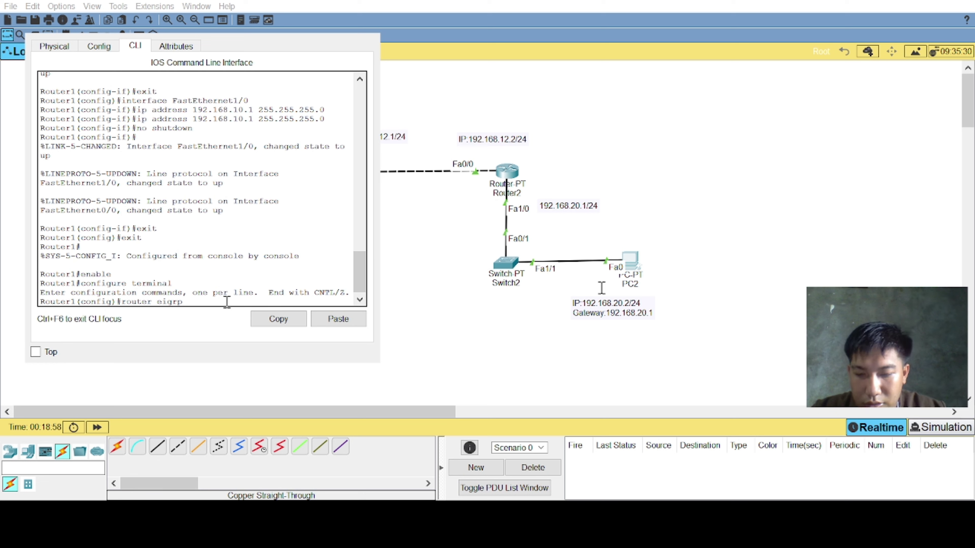
text( 1)
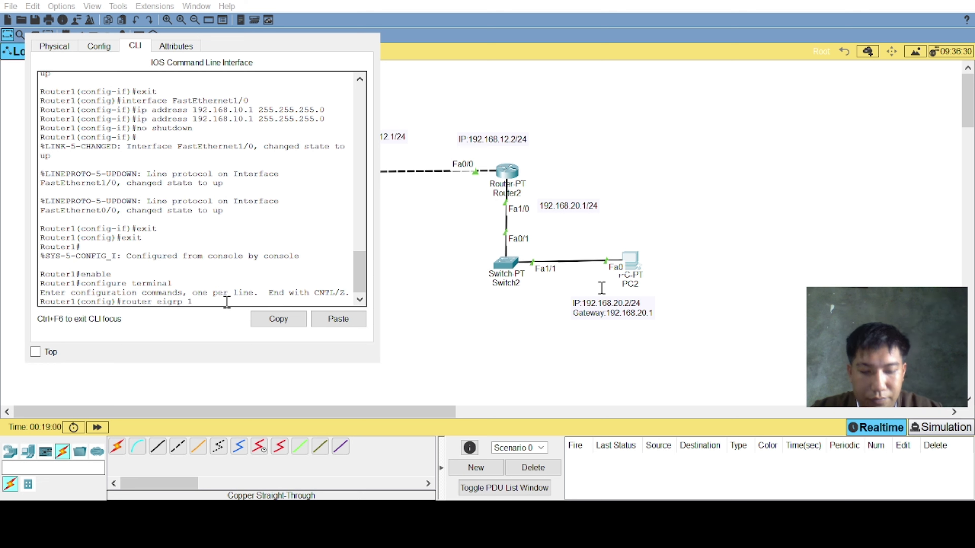
key(Return)
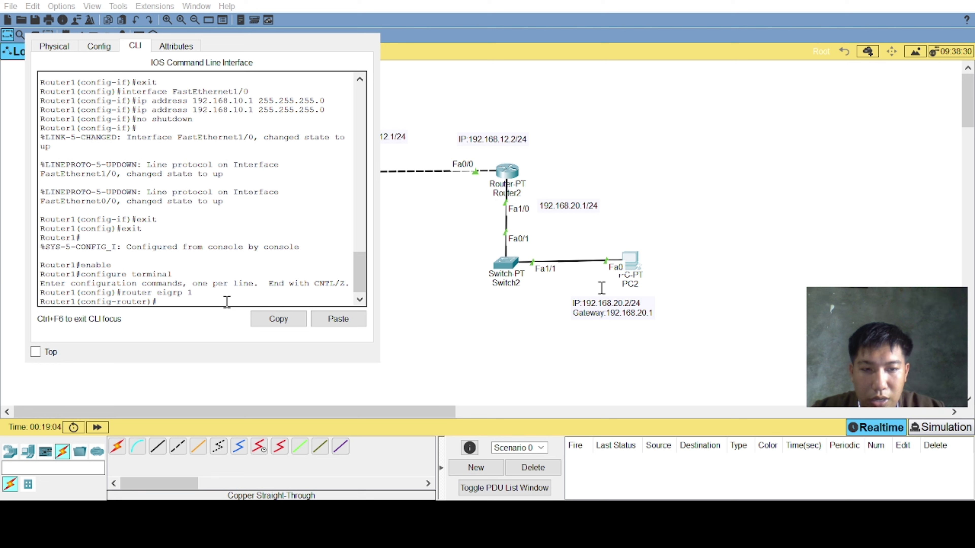
Advertise the 192.168.10.0 network with wildcard mask 0.0.0.255 in Router1's EIGRP process.
text(net)
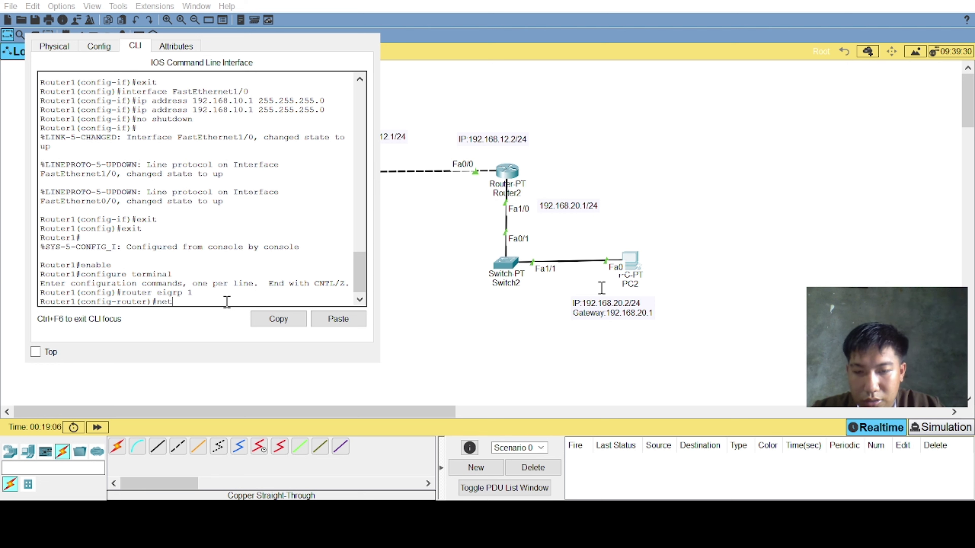
text(wo)
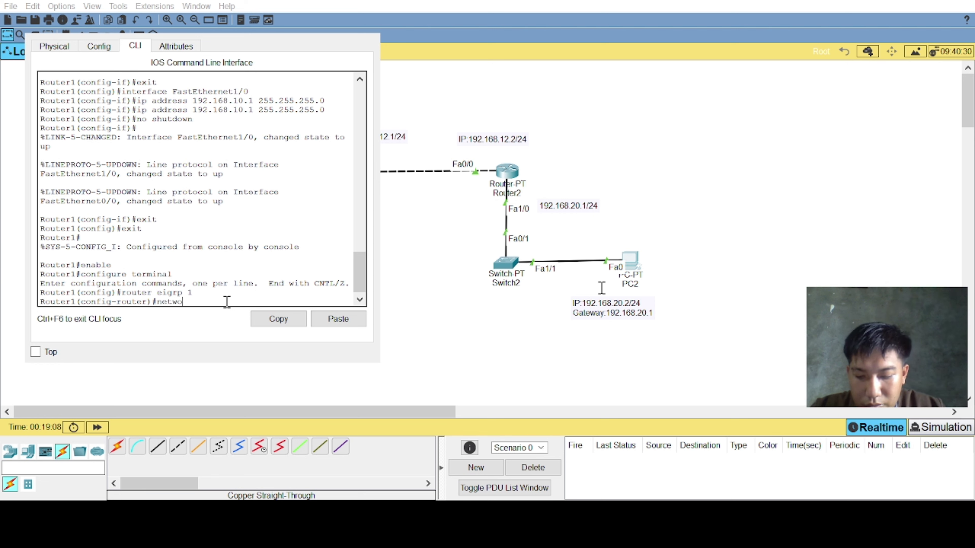
text(rk 192)
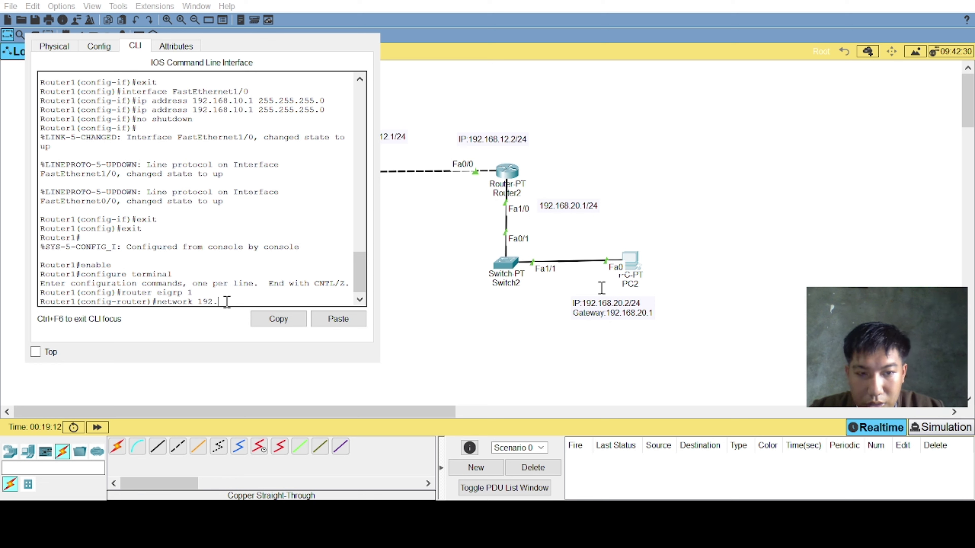
text(.168.1)
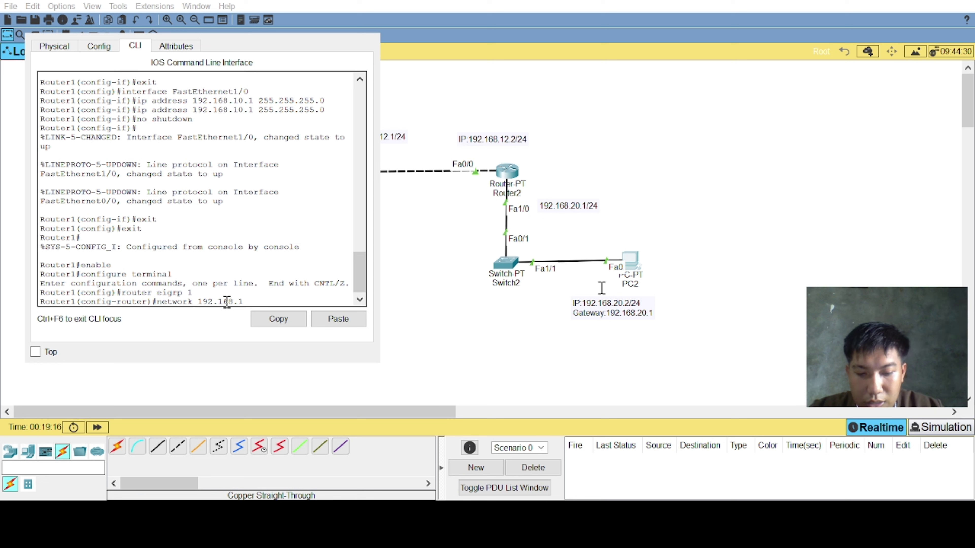
text(0)
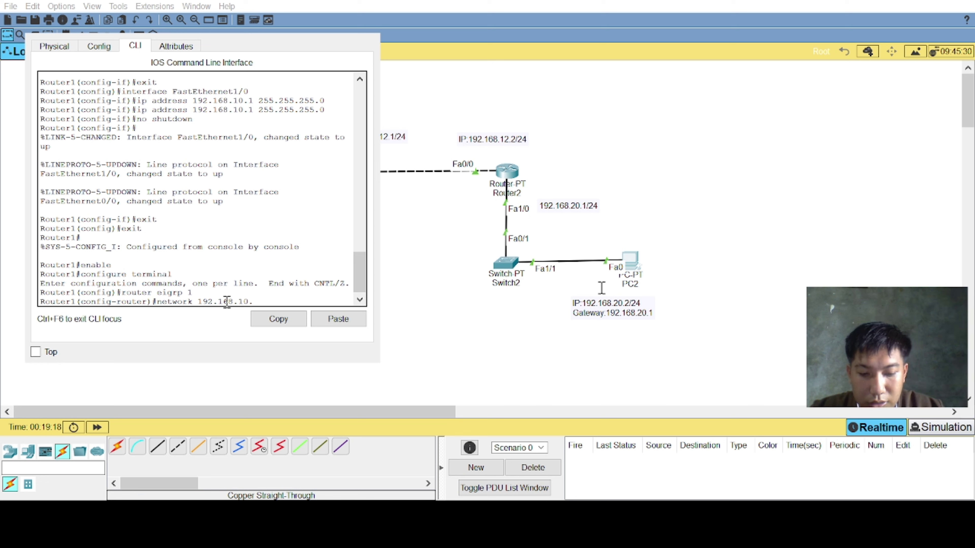
text(.0 0.0)
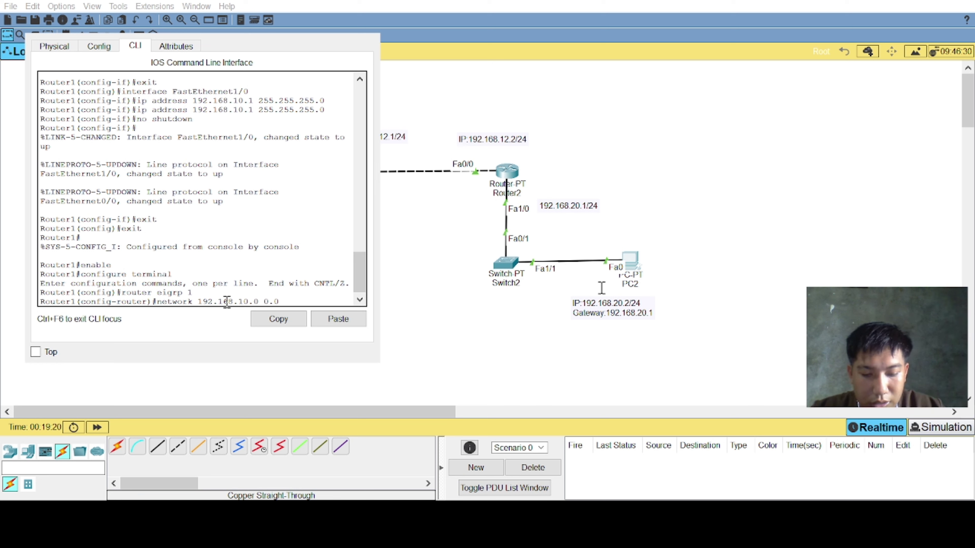
text(.0)
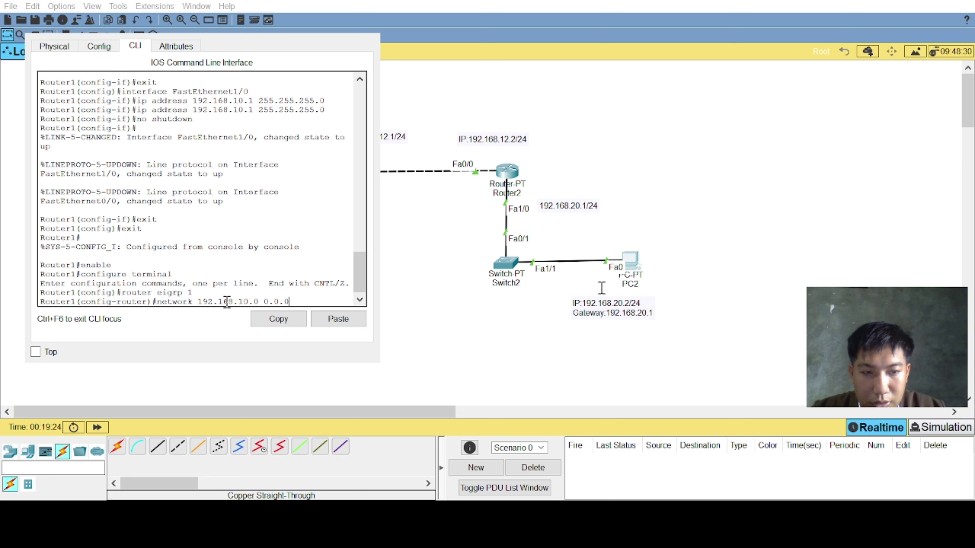
text(.25)
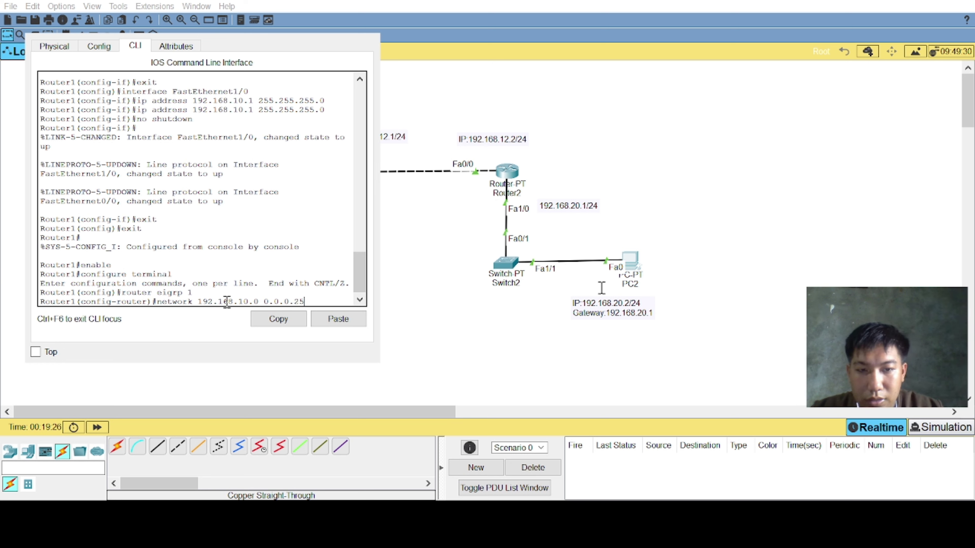
text(5)
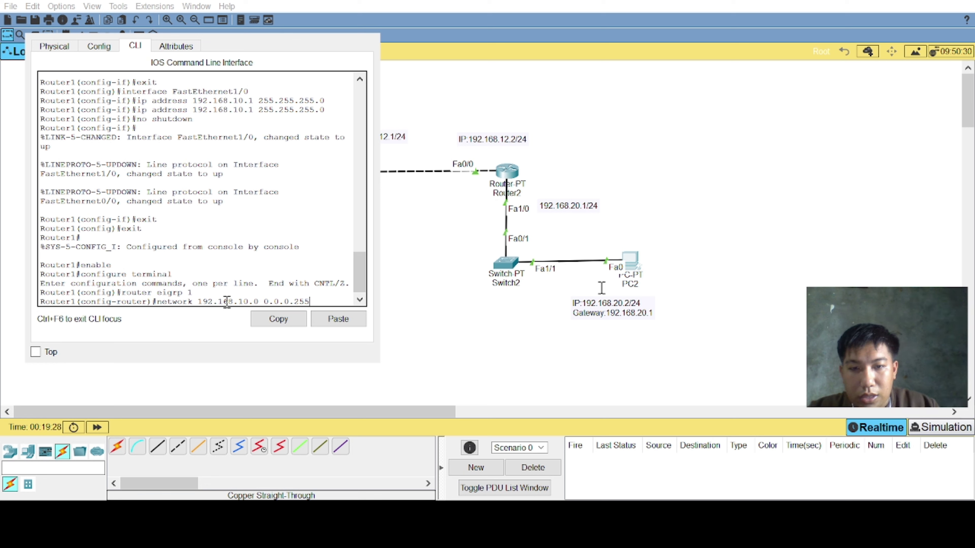
key(Return)
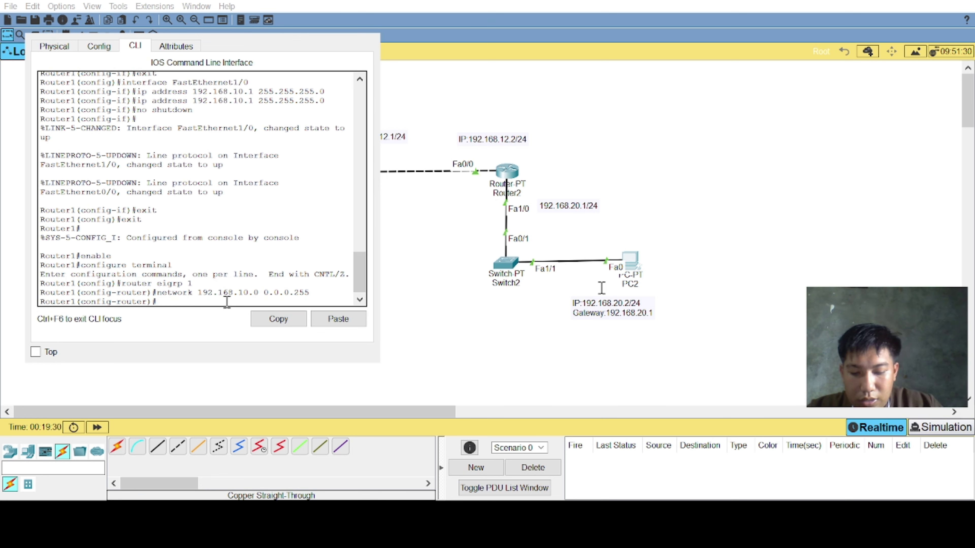
Add the 192.168.12.0 network with wildcard mask 0.0.0.255 to EIGRP on Router1.
text(network)
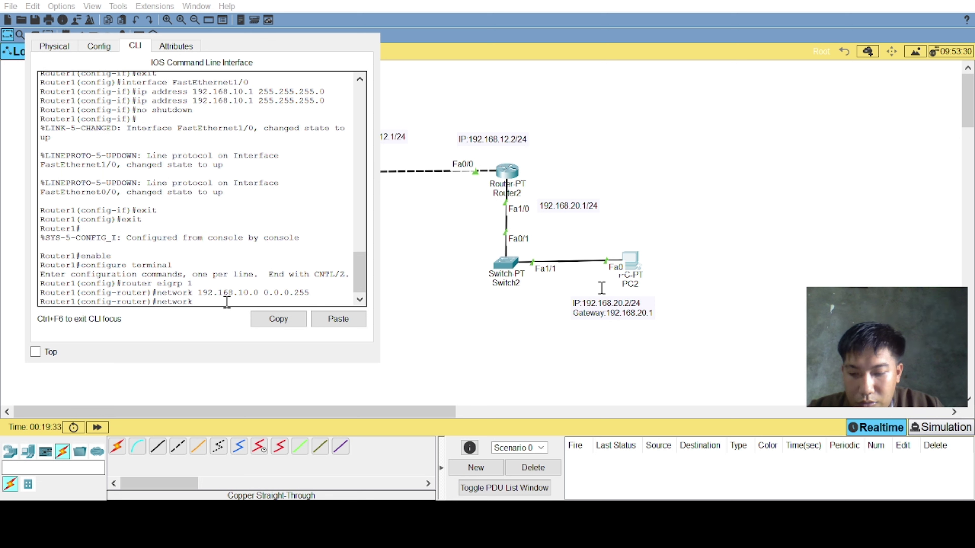
text( 192.1)
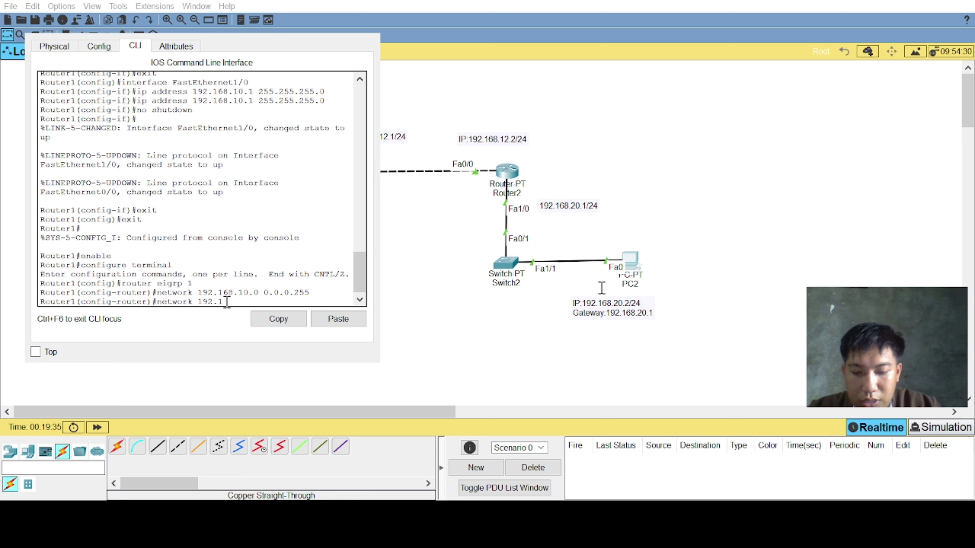
text(68.)
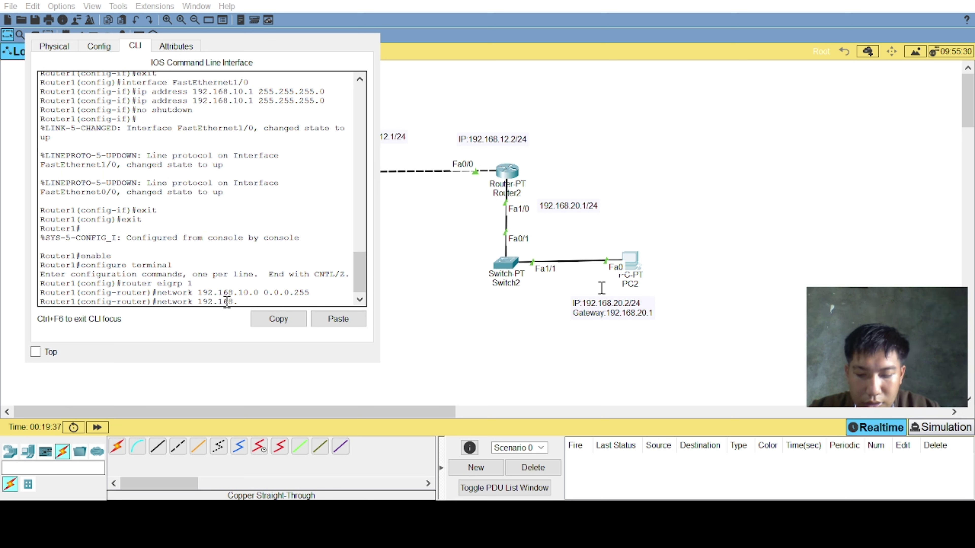
text(12)
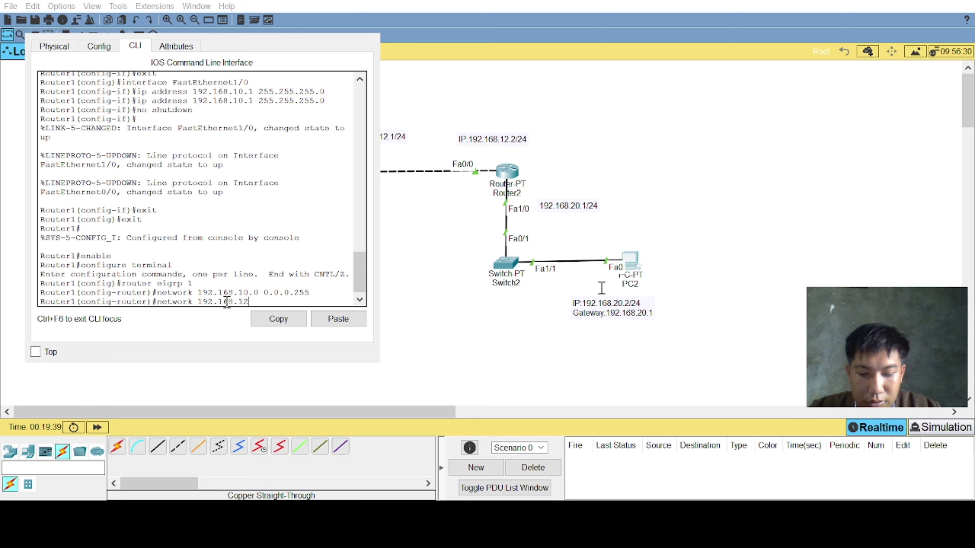
text(.)
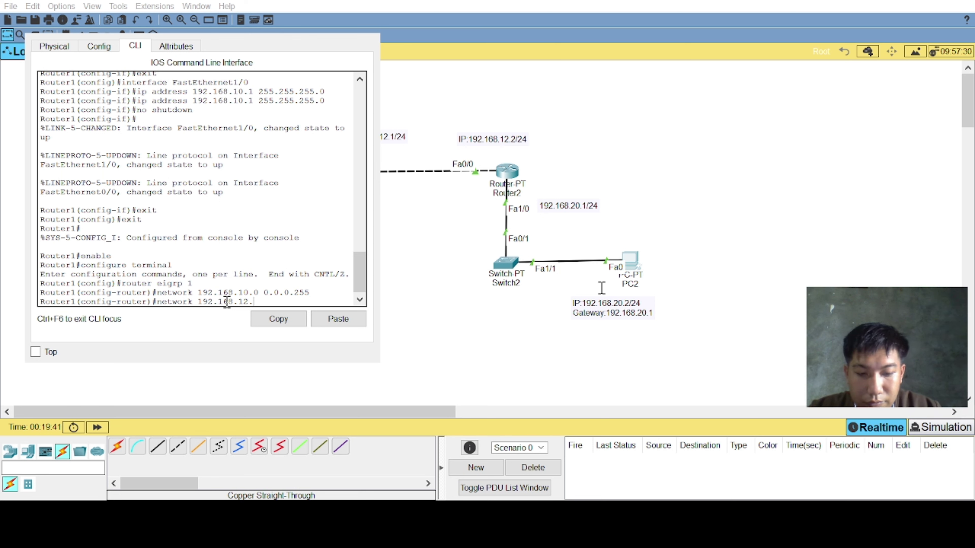
text(0 0)
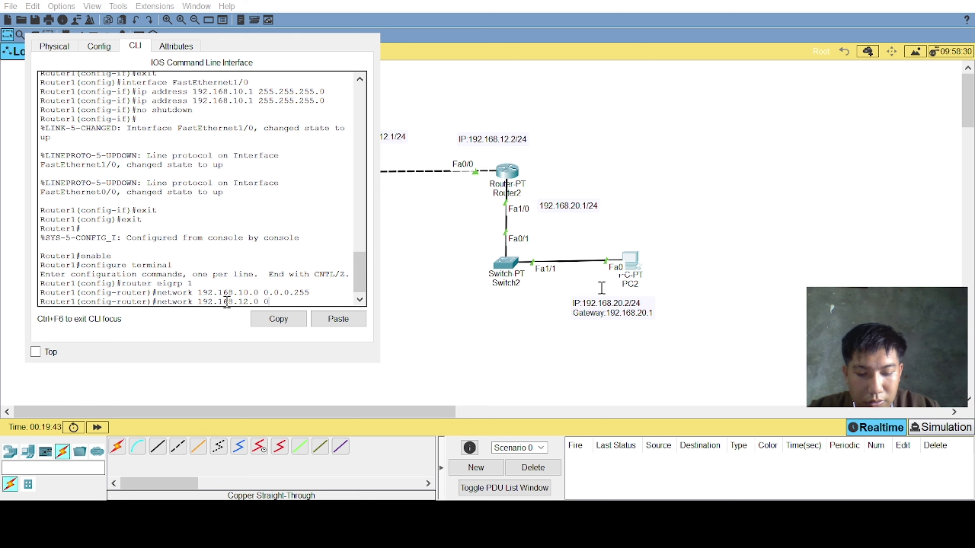
text(.0.0.255)
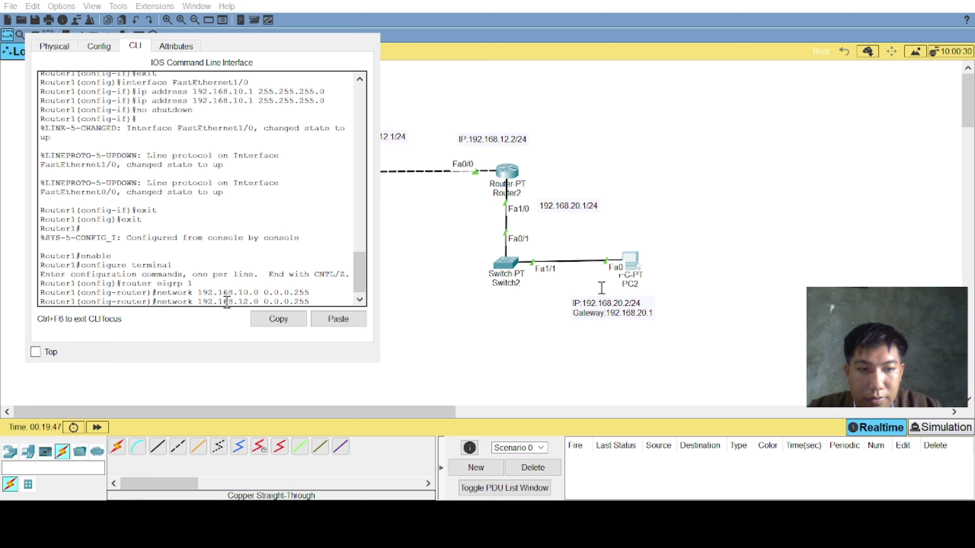
key(Return)
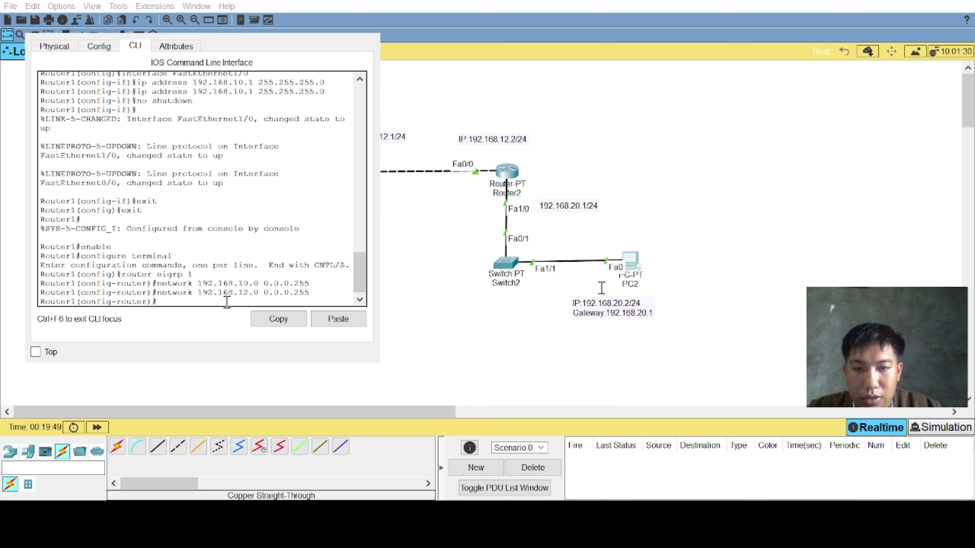
Disable automatic route summarization for EIGRP on Router1 with the no auto-summary command.
text(no)
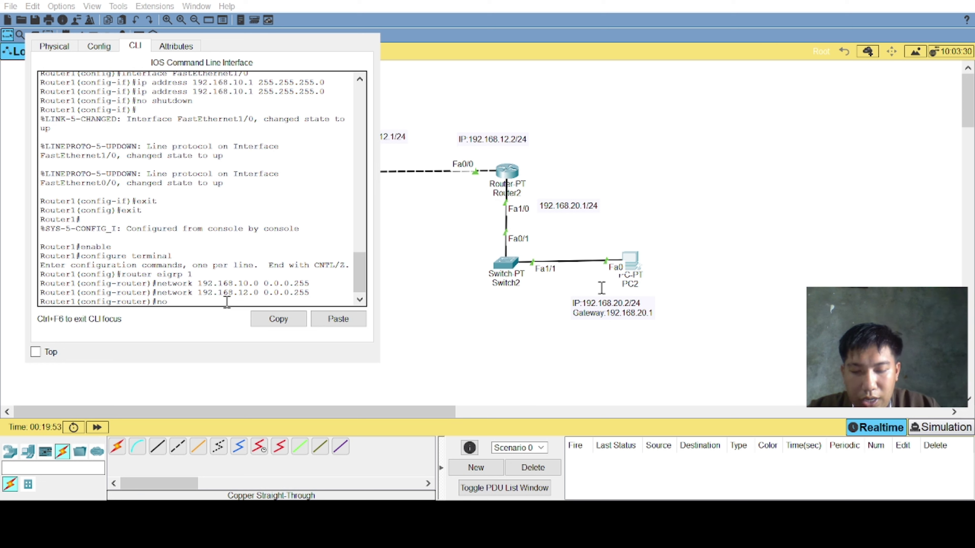
text( a)
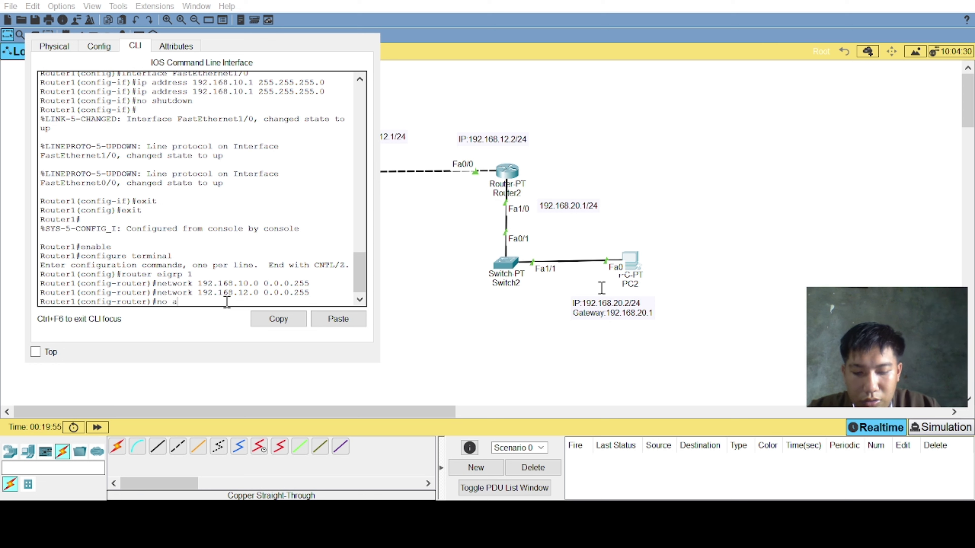
text(uto)
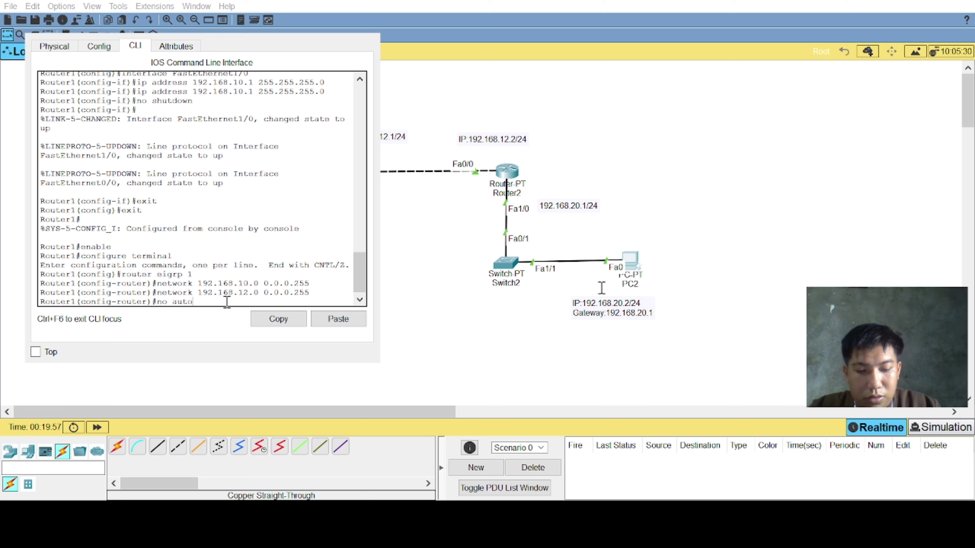
text(-summ)
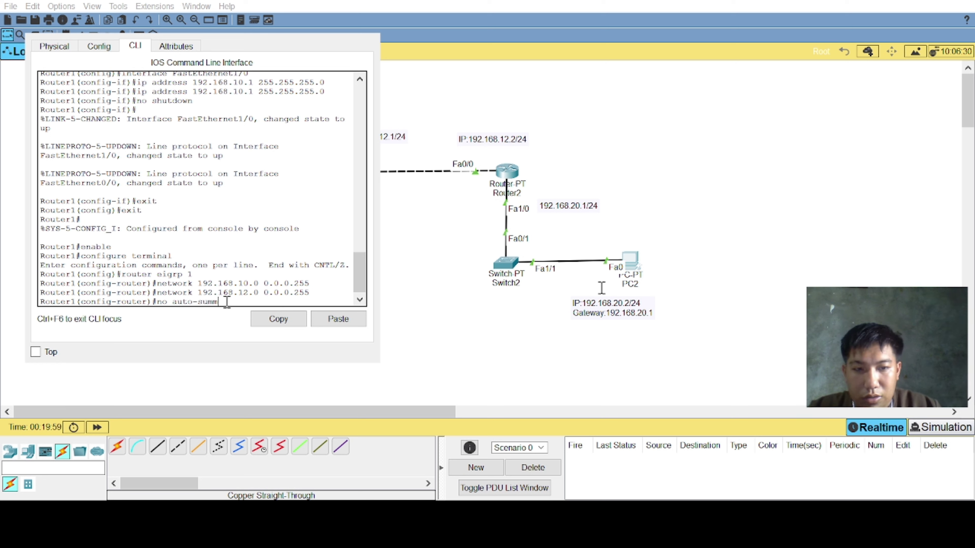
text(ary)
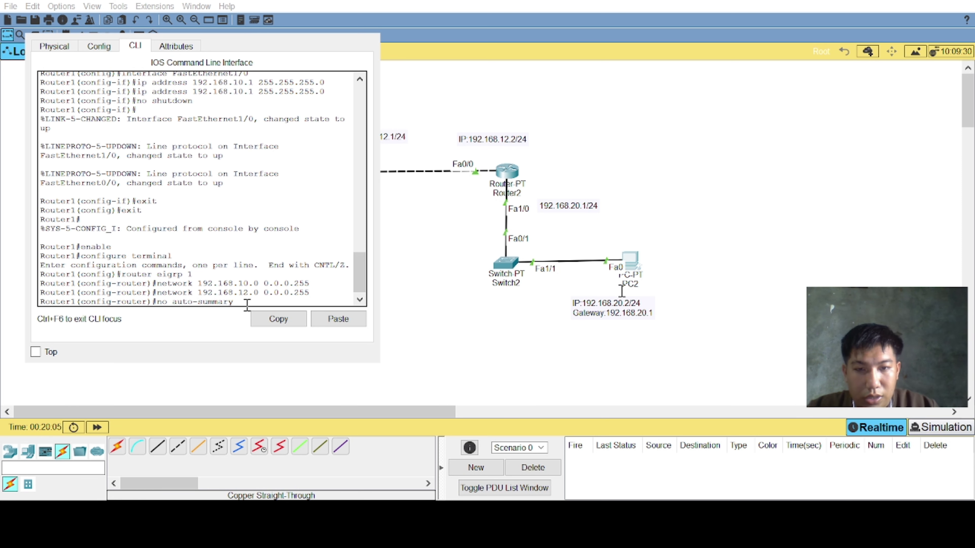
key(Return)
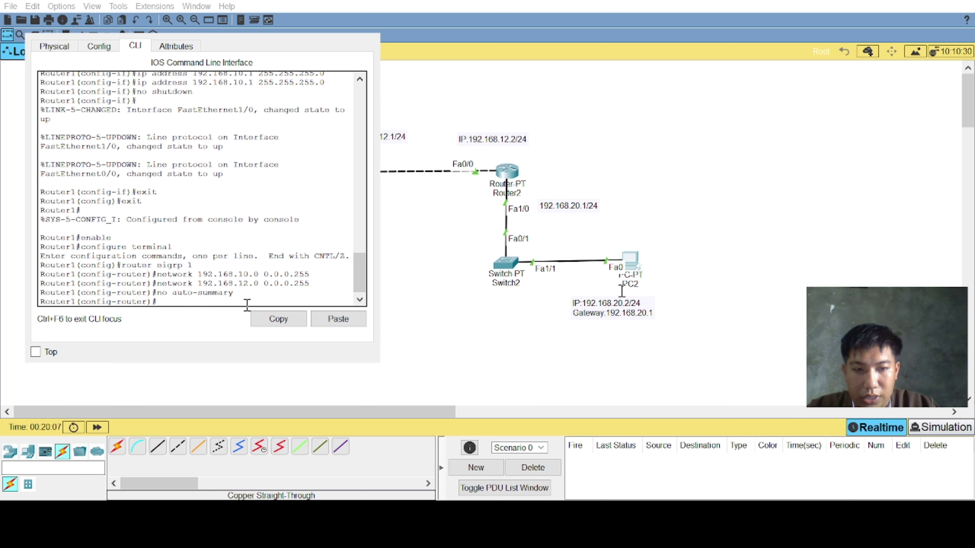
Exit Router1's EIGRP configuration mode and return to the network topology workspace.
text(exit)
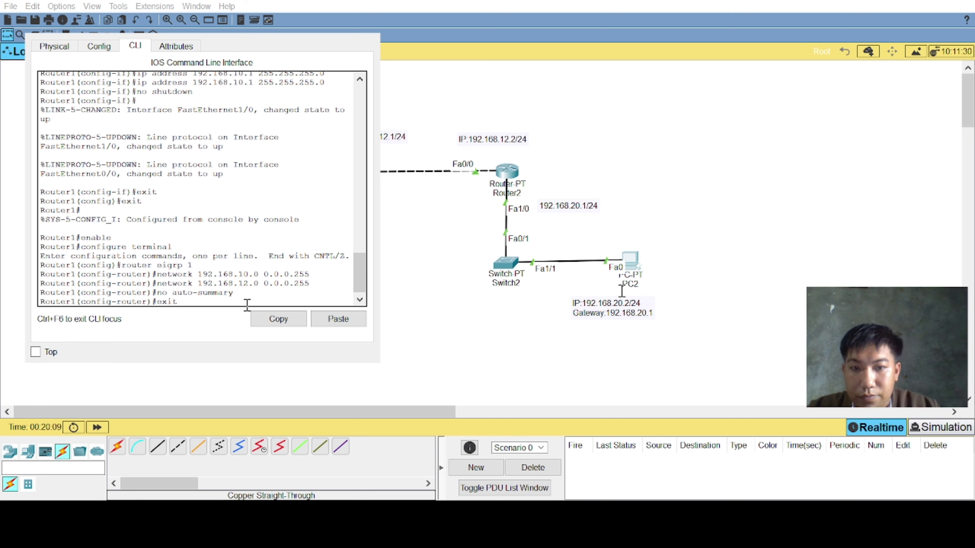
key(Return)
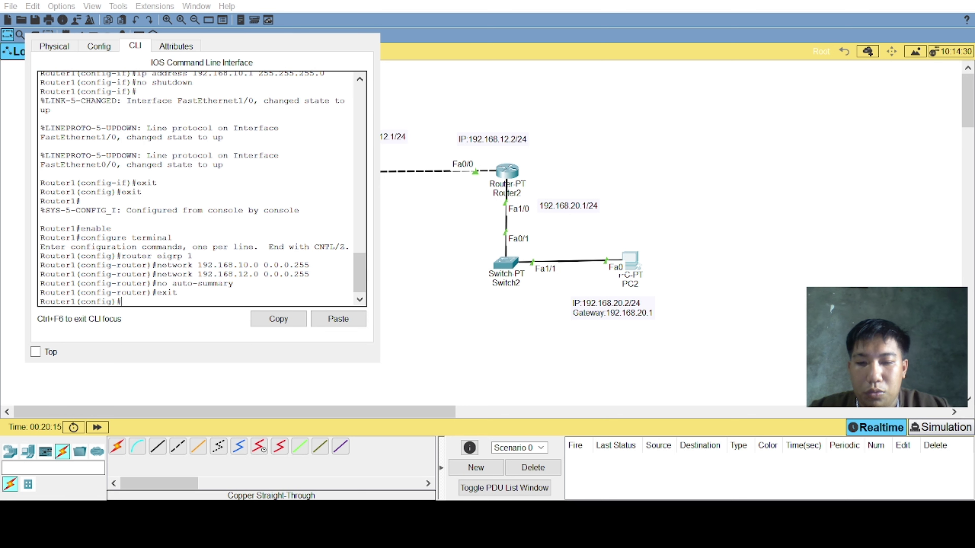
click(665, 25)
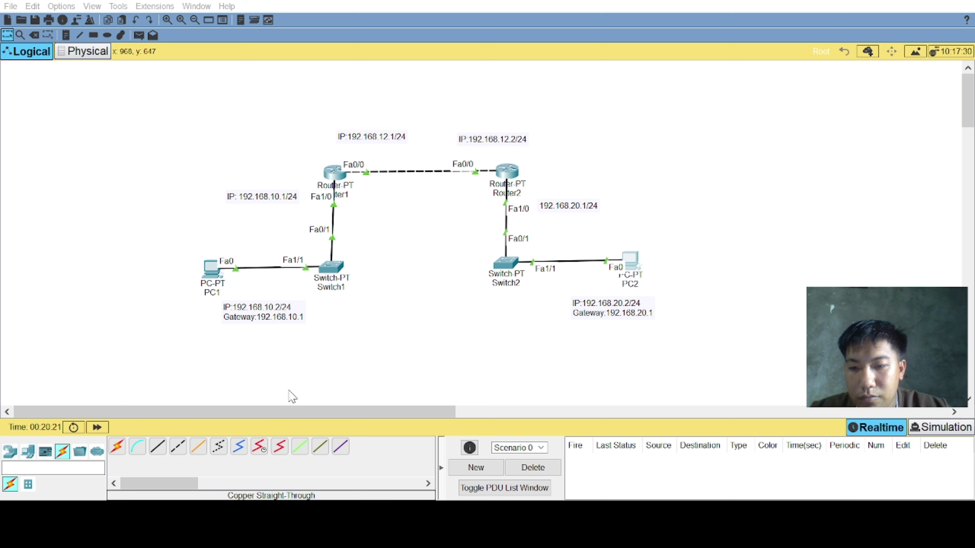
Open Router2's command line and exit interface and global configuration modes back to the privileged EXEC prompt.
click(292, 513)
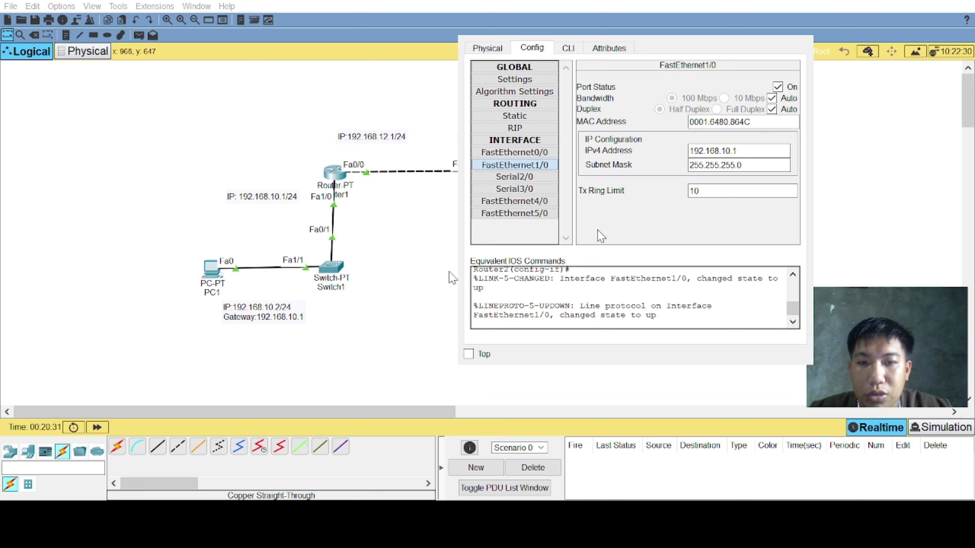
click(568, 48)
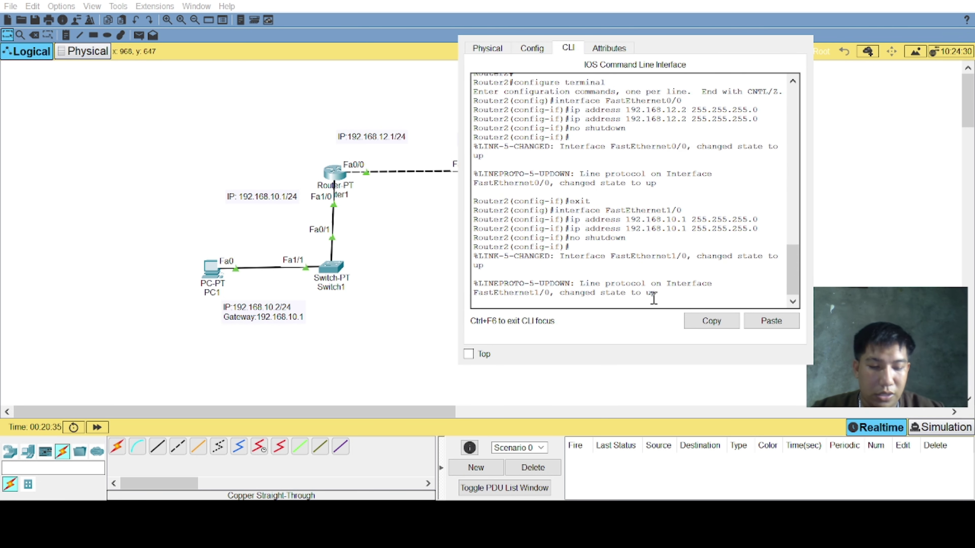
key(Return)
text(er2(config-if)#e)
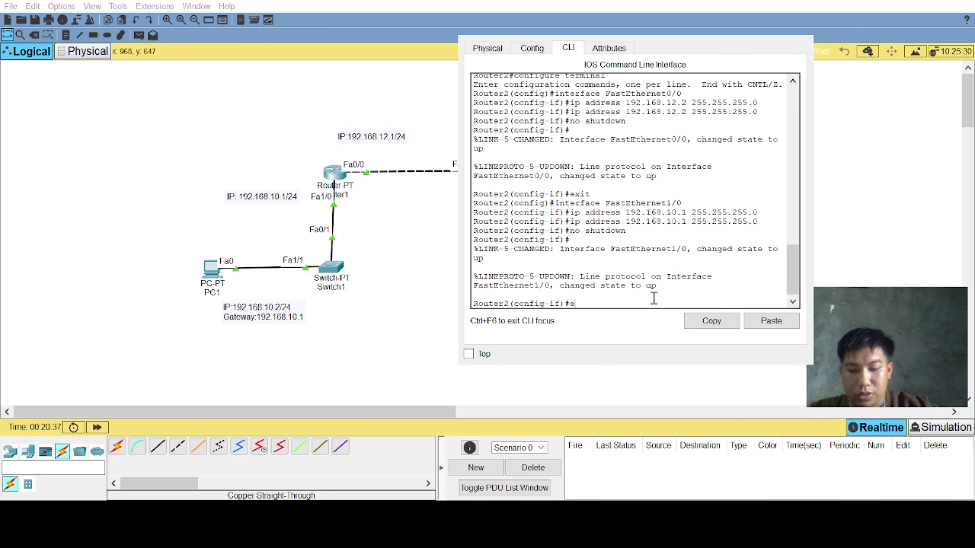
text(xit)
key(Return)
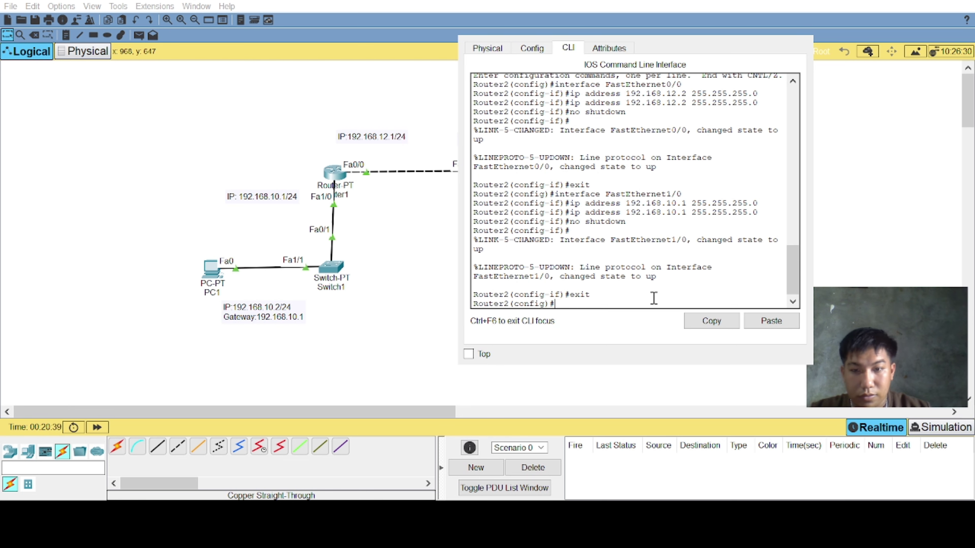
text(exit)
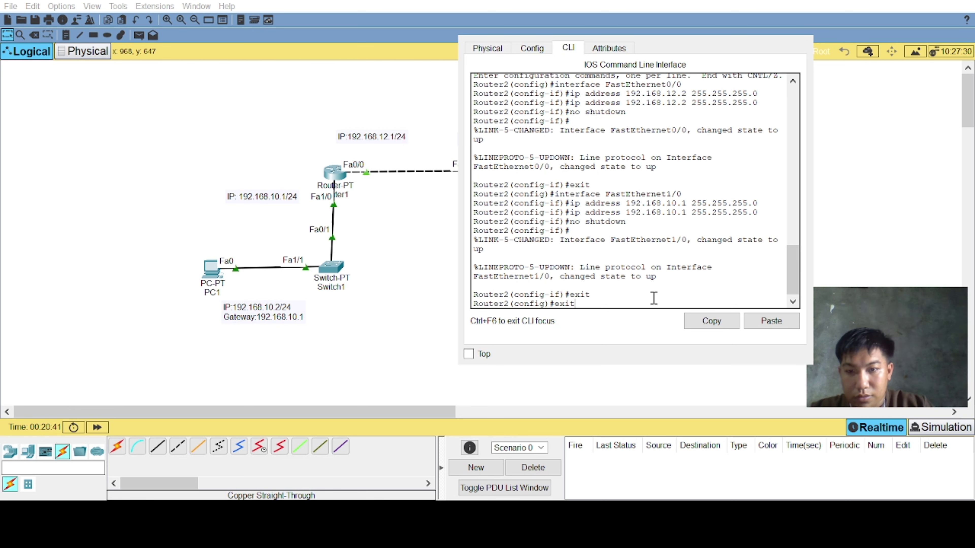
key(Return)
key(Return)
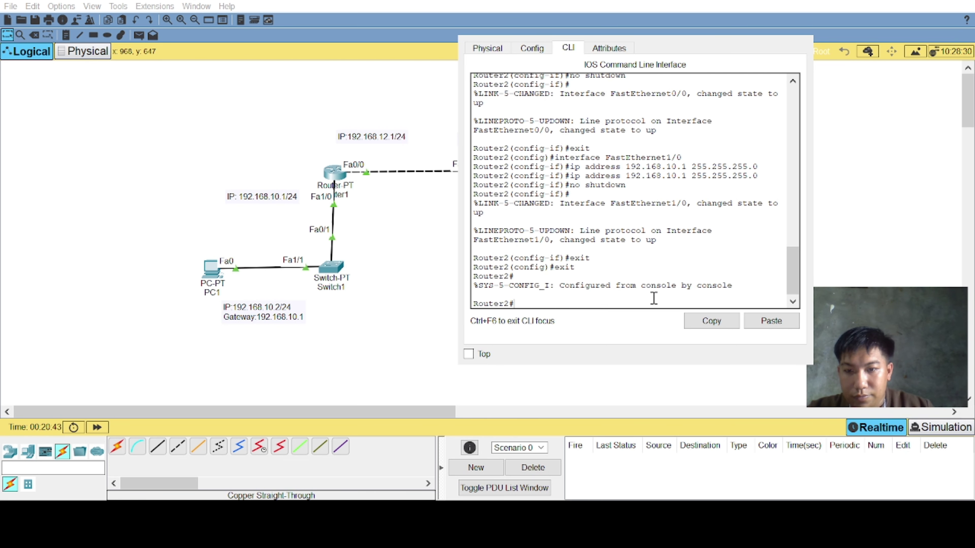
text(enble)
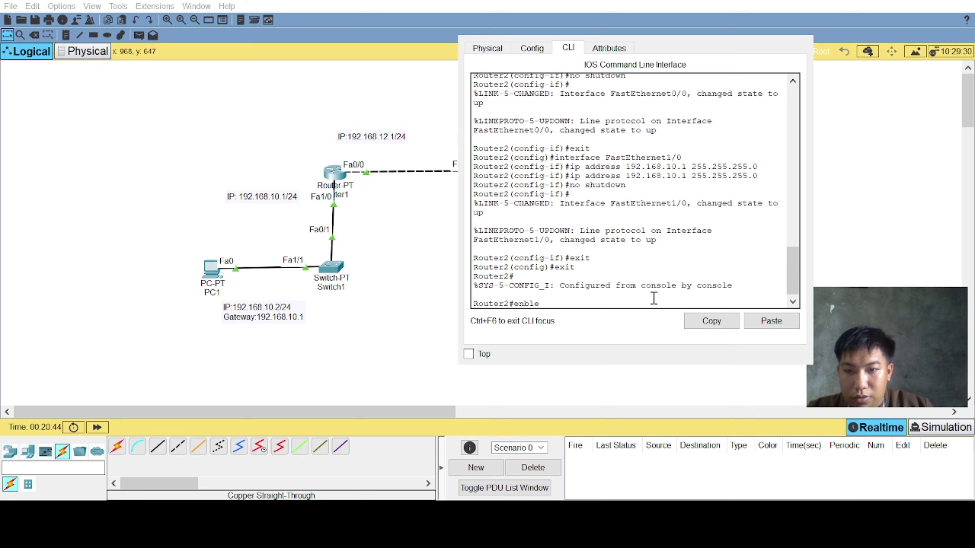
key(Return)
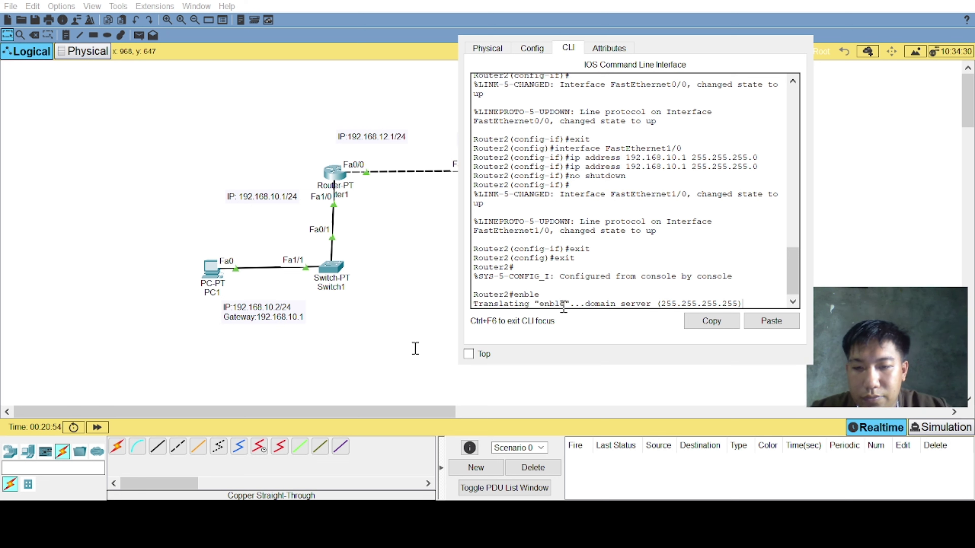
click(533, 49)
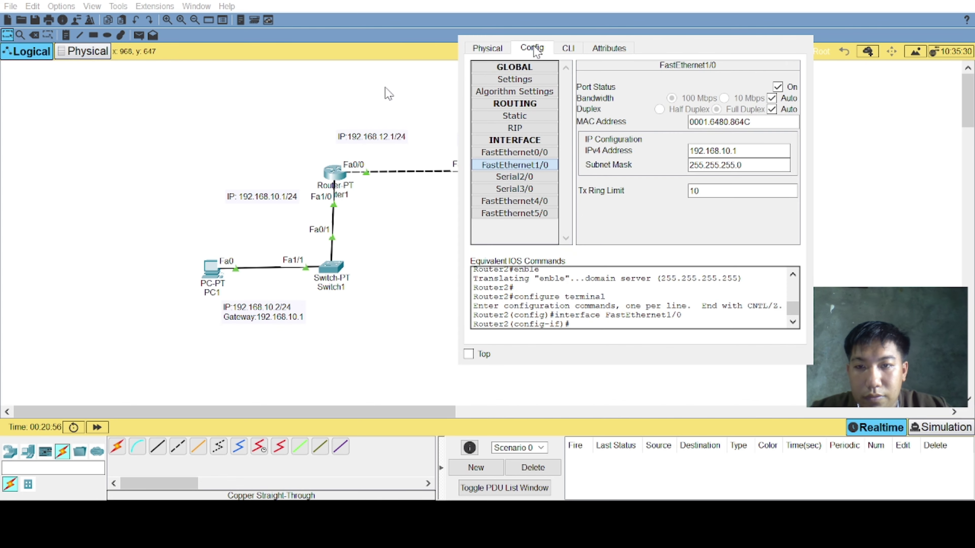
click(565, 53)
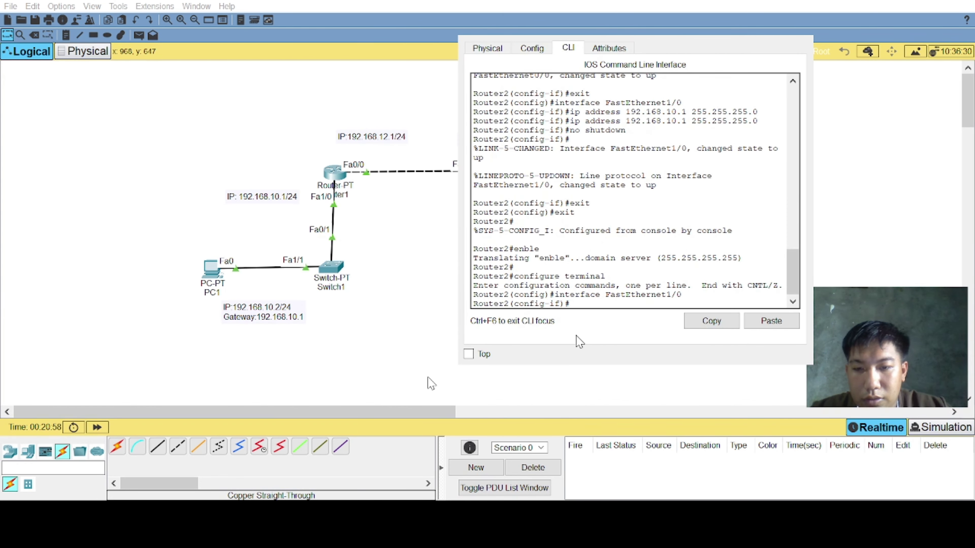
key(Return)
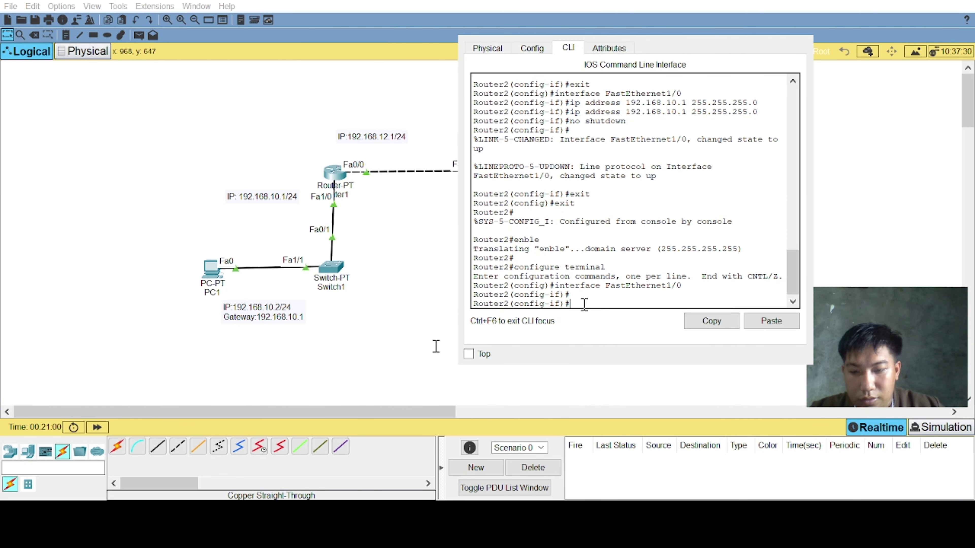
text(exit)
key(Return)
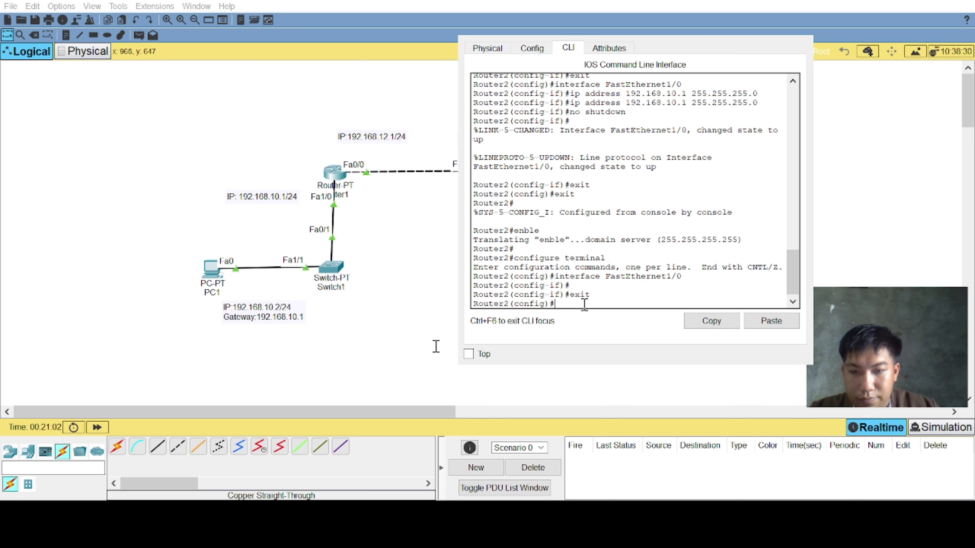
text(exit)
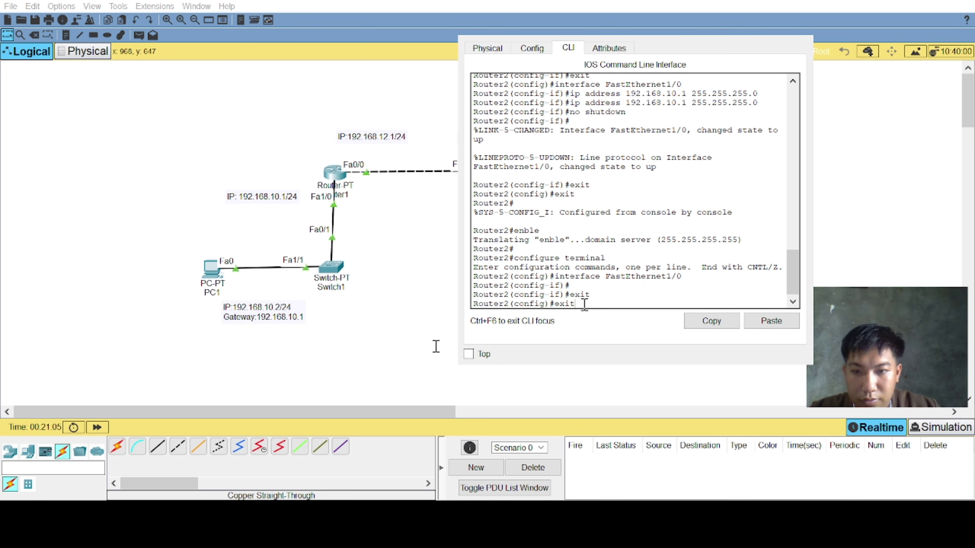
key(Return)
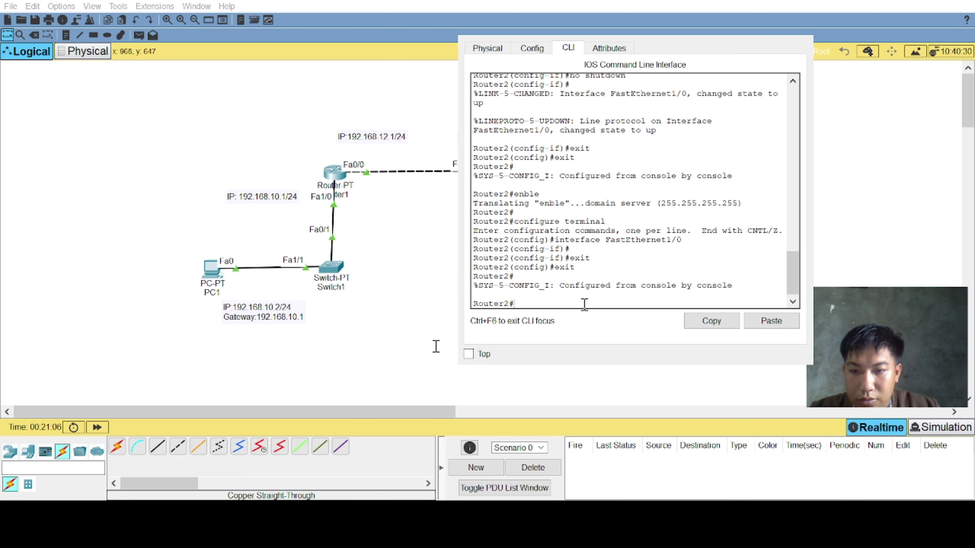
Enable privileged mode on Router2 and enter global configuration mode from the terminal.
text(enable)
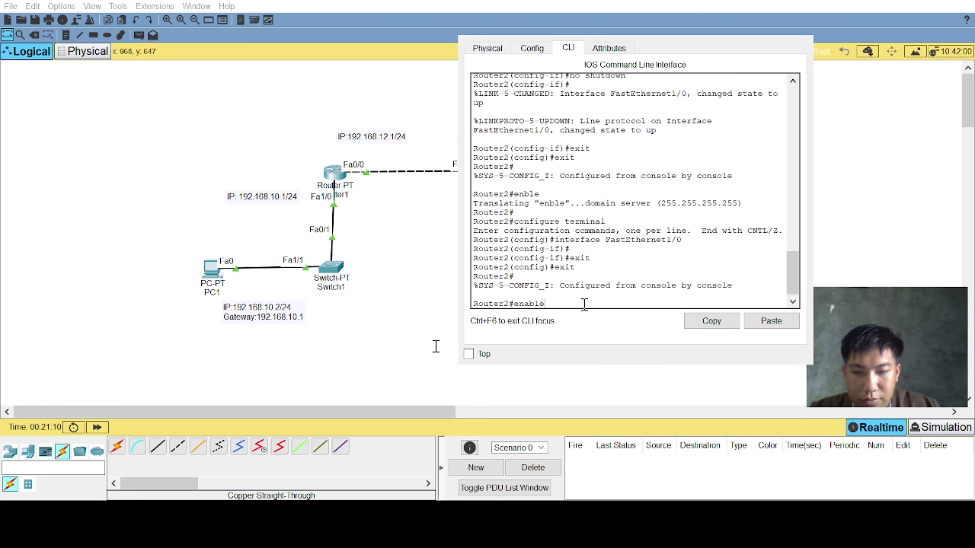
key(Return)
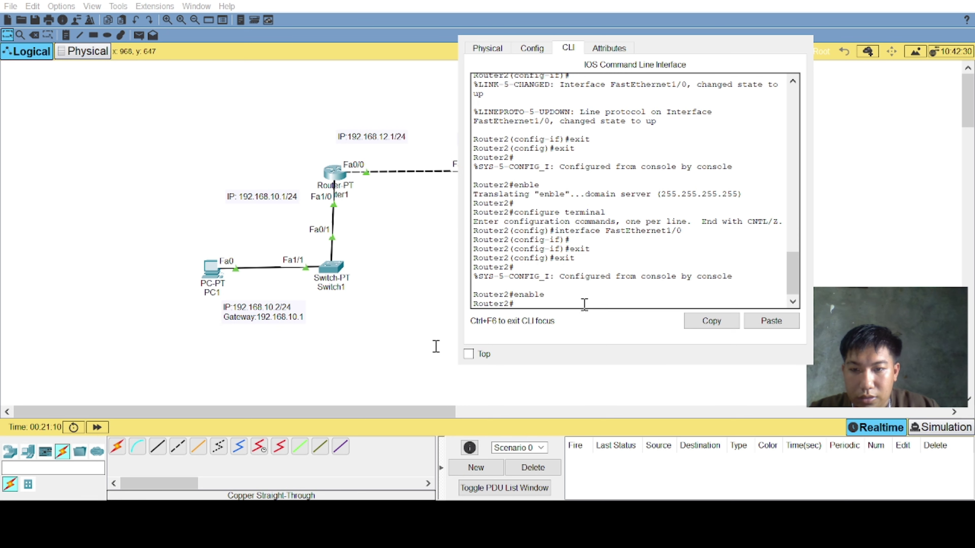
text(conf)
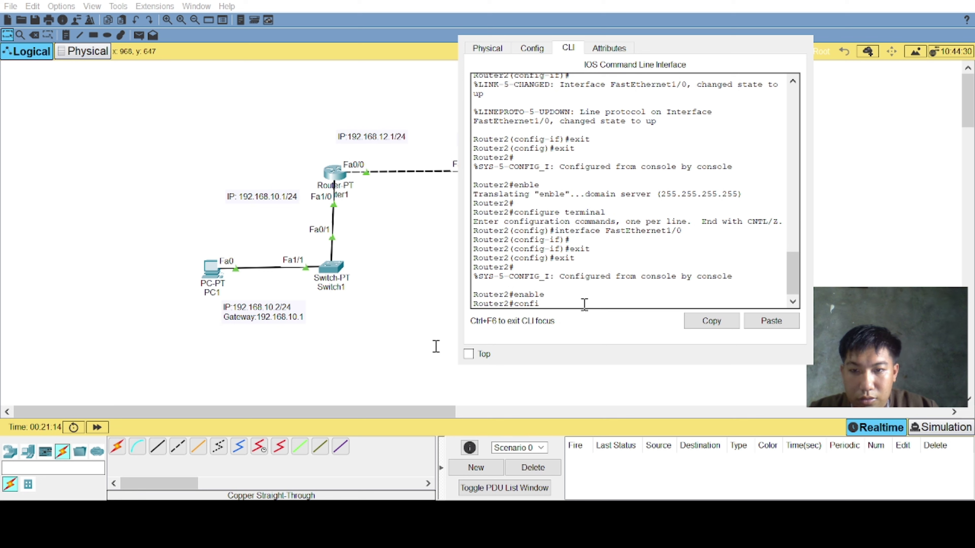
text(ig)
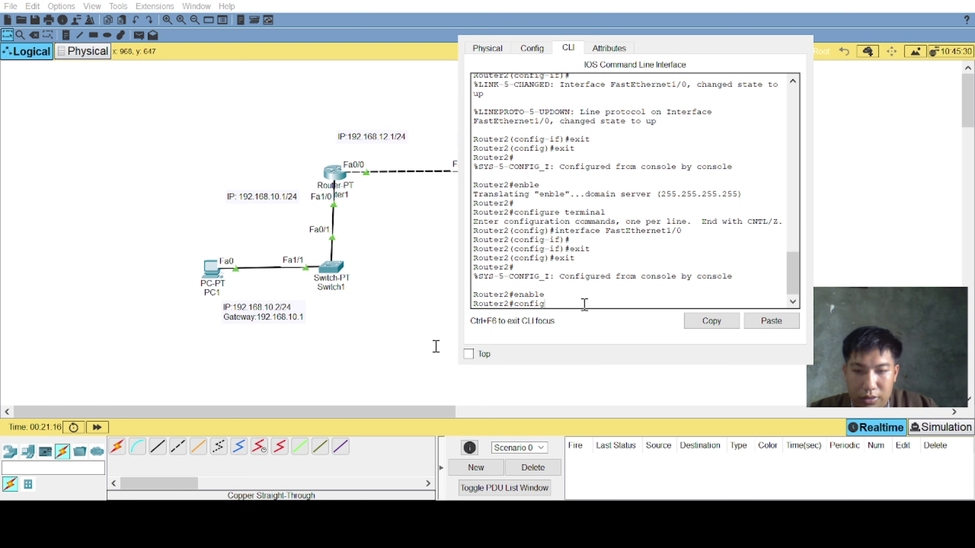
key(Return)
key(Return)
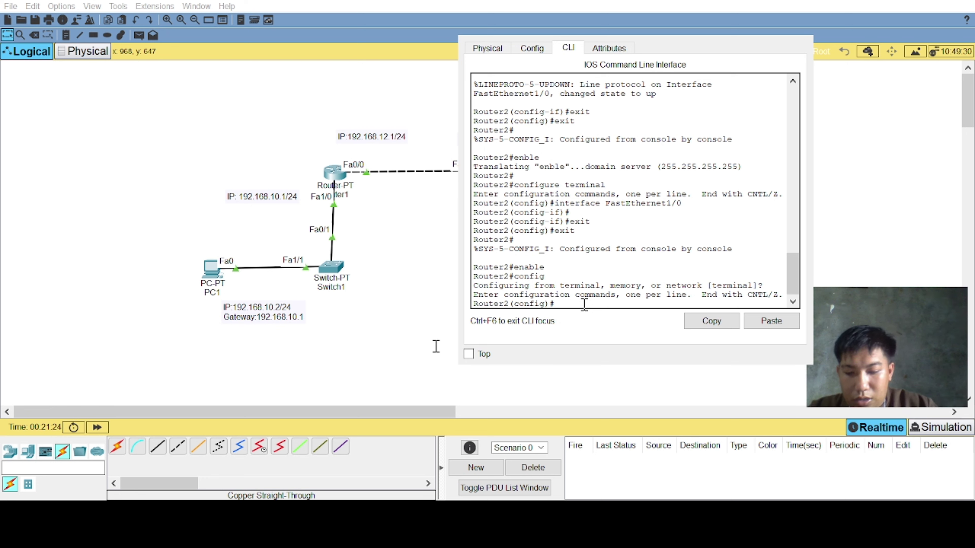
Start the EIGRP routing process on Router2 with autonomous system number 1.
text(router)
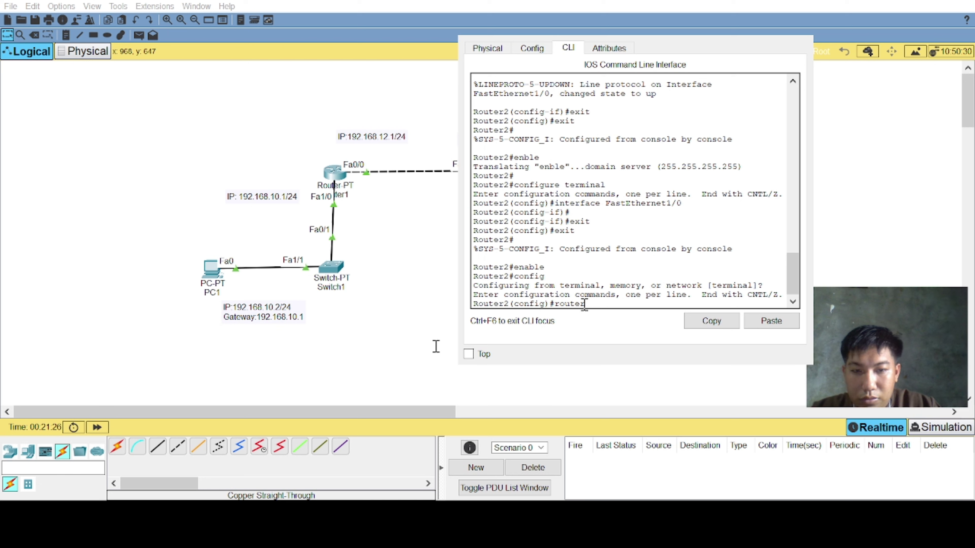
text( ei)
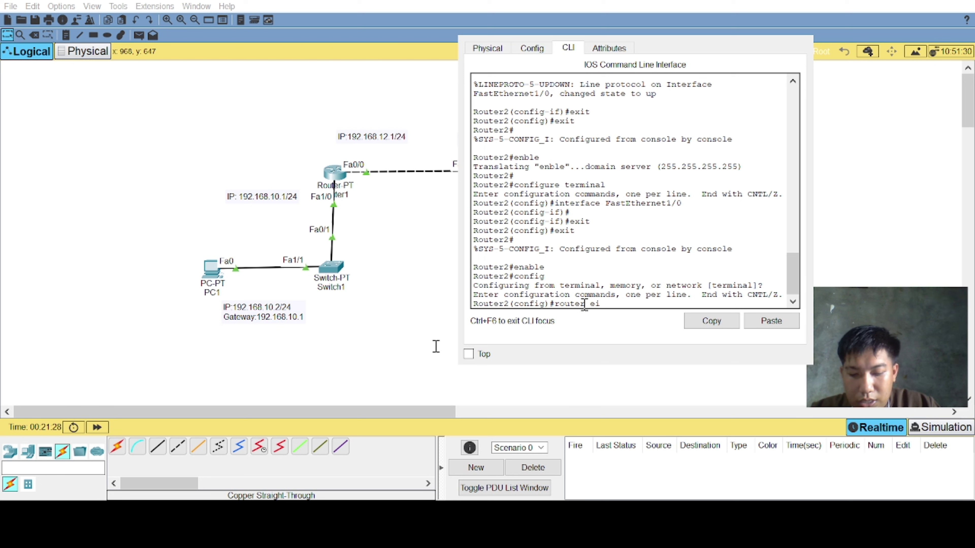
text(grp)
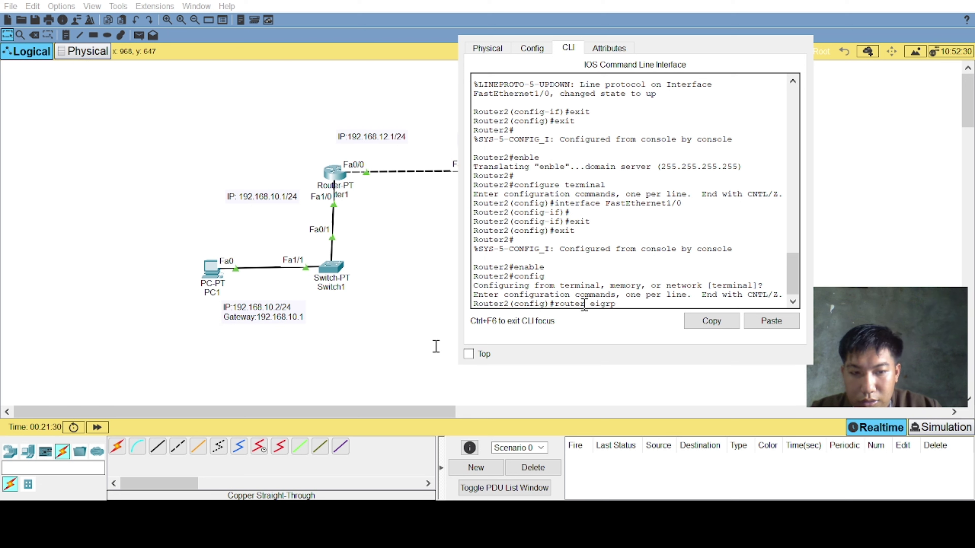
text( 1)
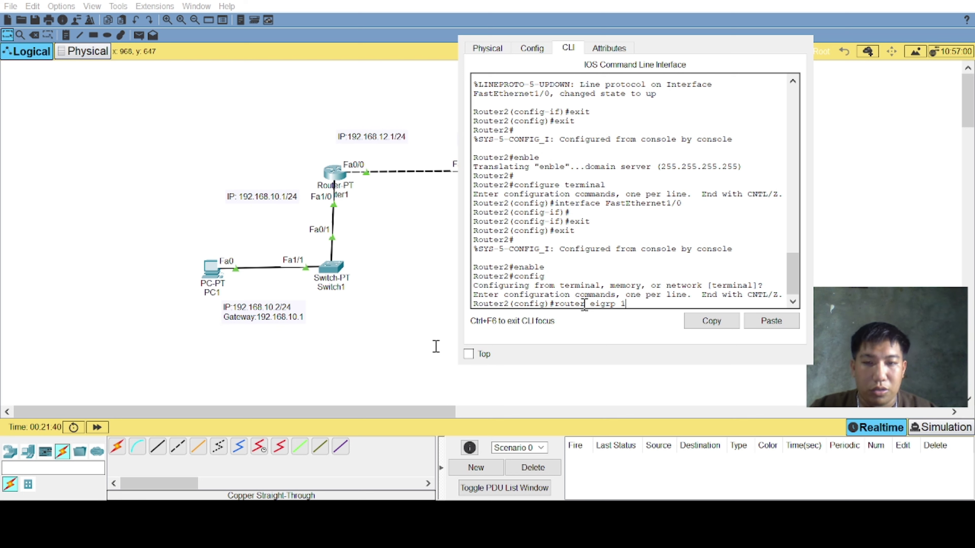
key(Return)
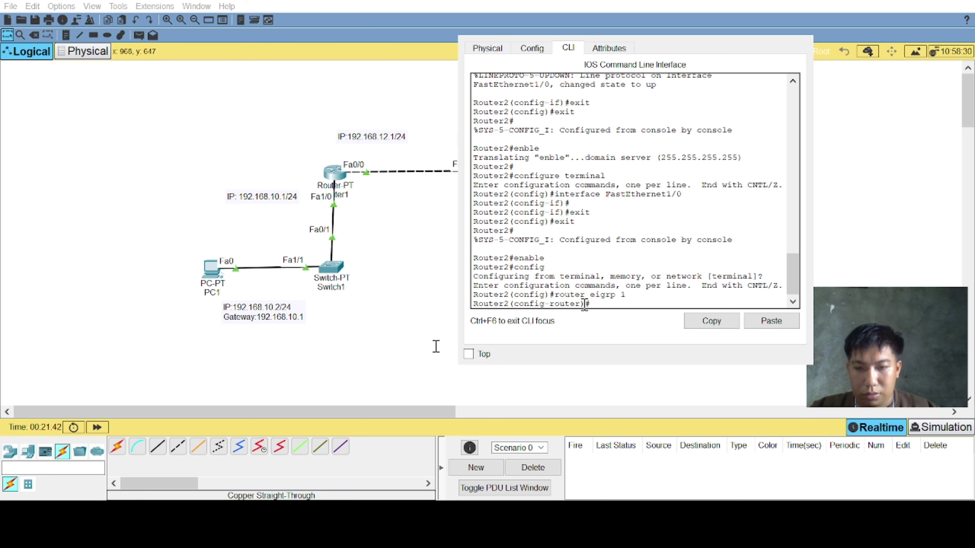
Add the 192.168.20.0 network with wildcard mask 0.0.0.255 to EIGRP on Router2.
text(network)
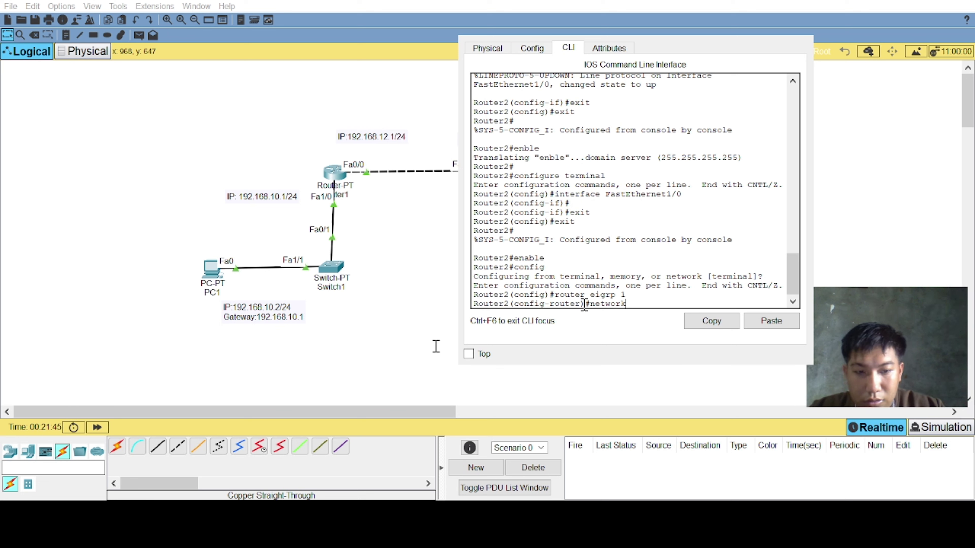
key(Return)
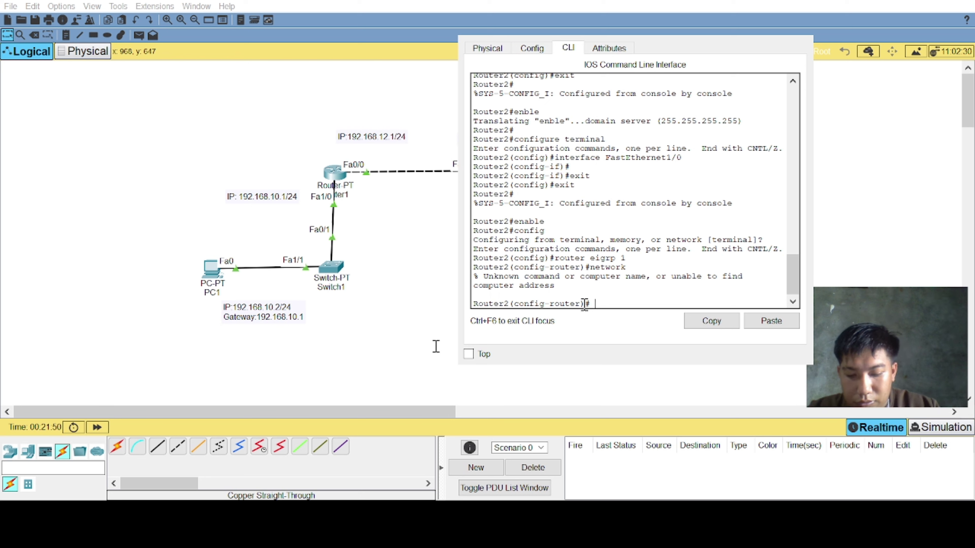
text(network)
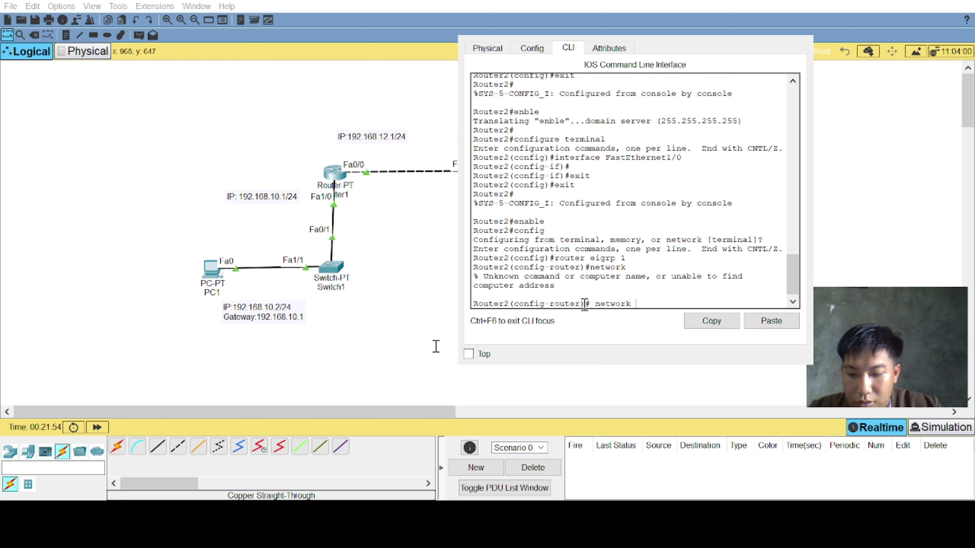
text( 192)
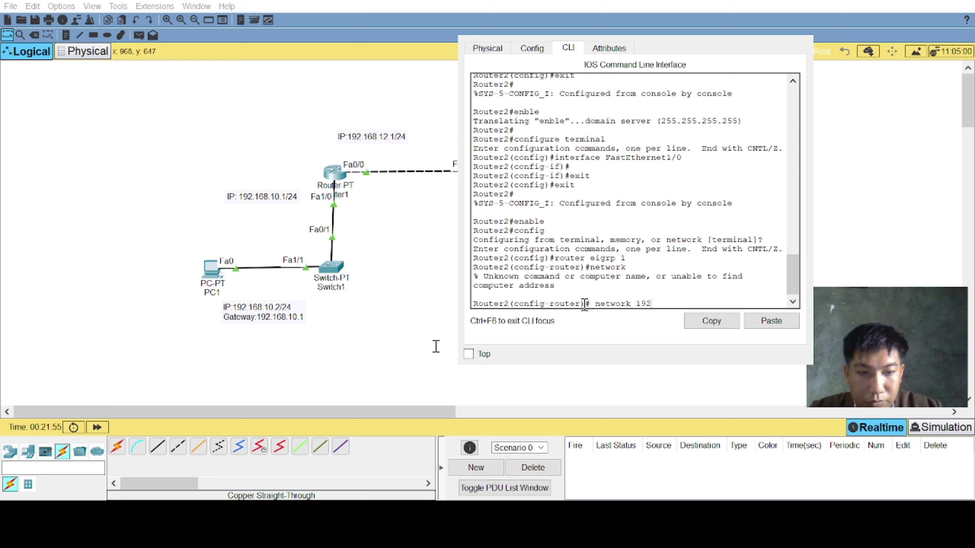
text(.16)
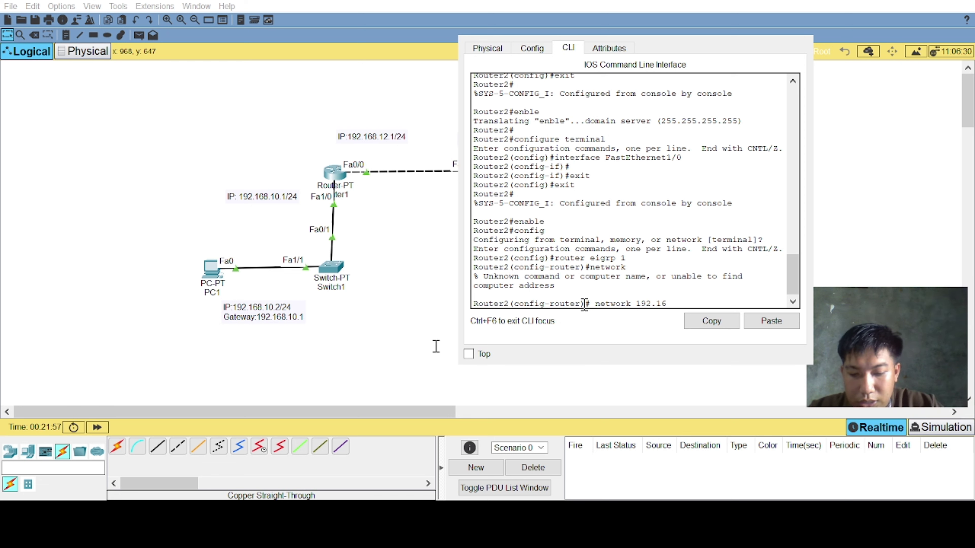
text(8.)
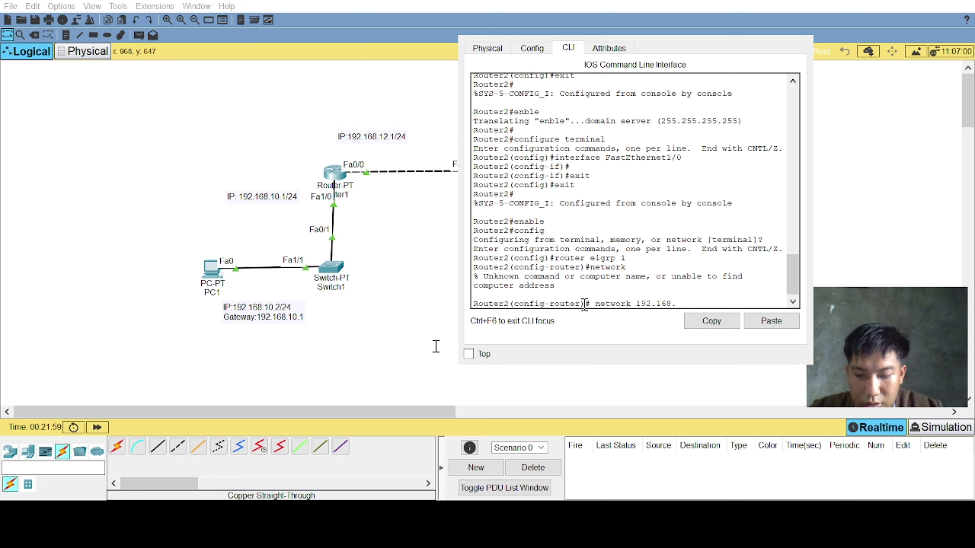
text(20.0)
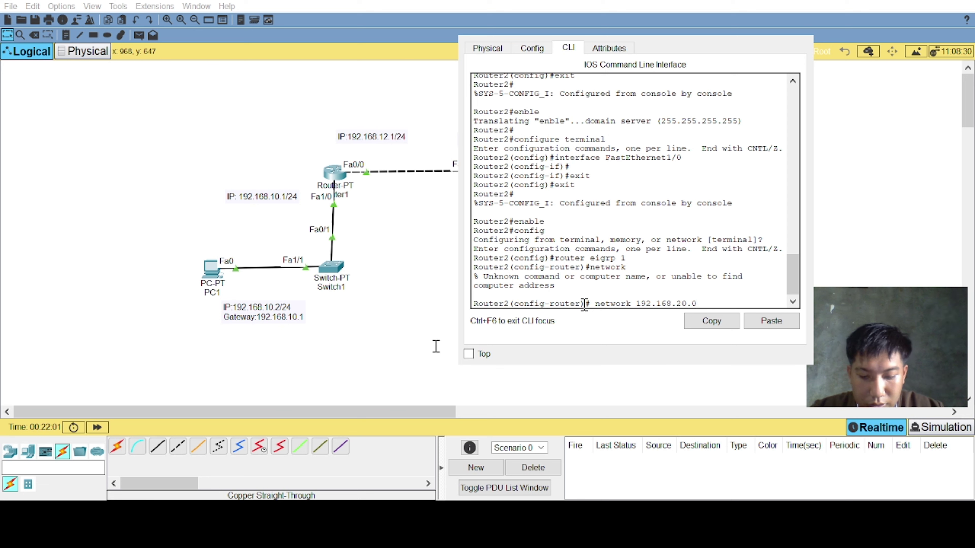
text( 0.0.0.)
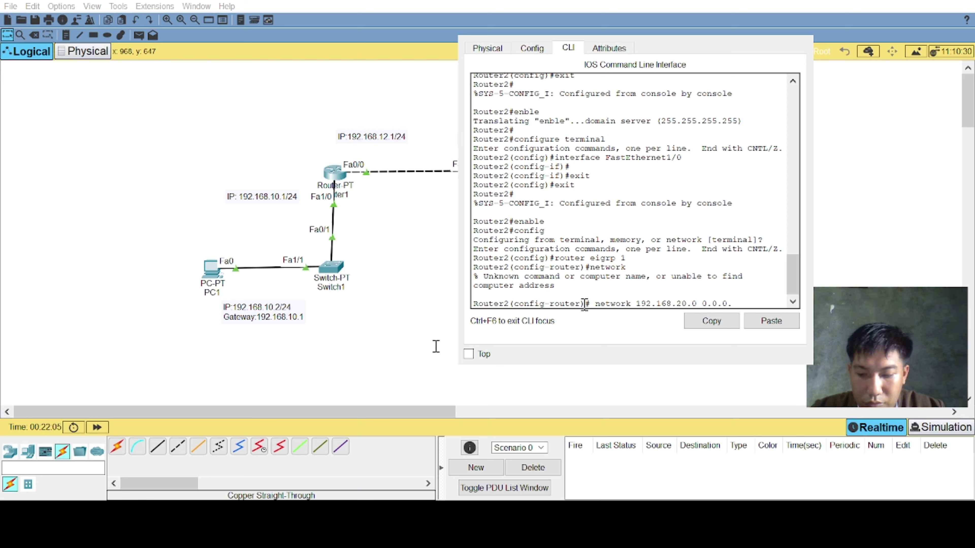
text(255)
key(Return)
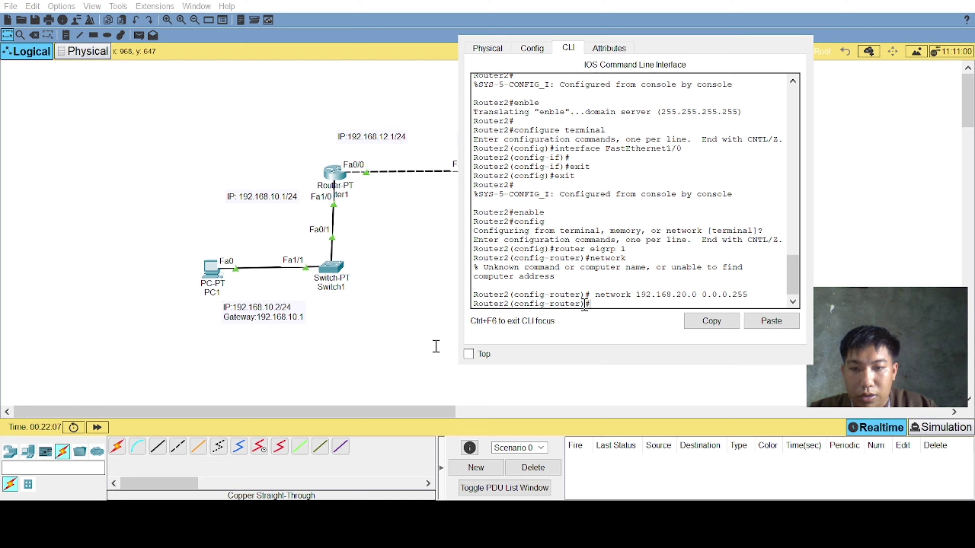
Add the 192.168.12.0 network with wildcard mask 0.0.0.255 to EIGRP on Router2.
text(ne)
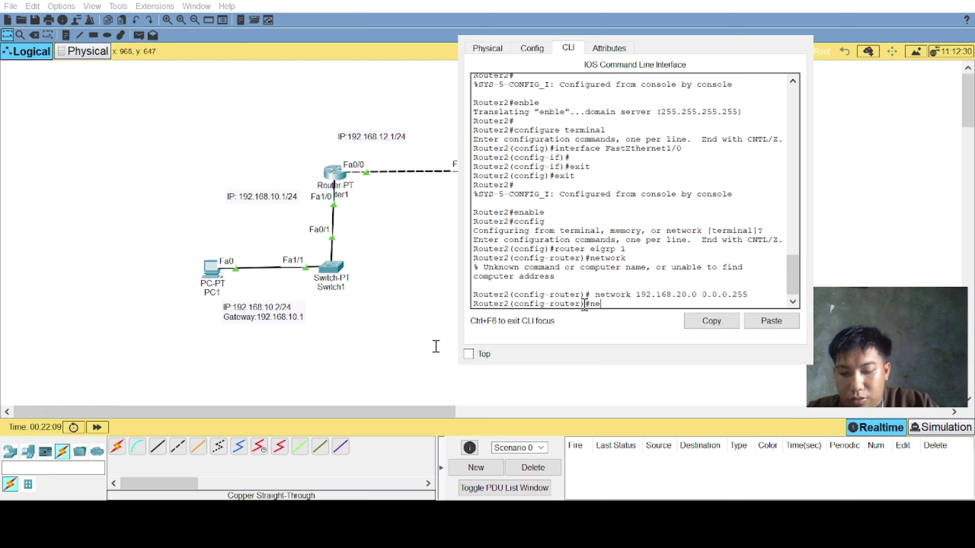
text(twork )
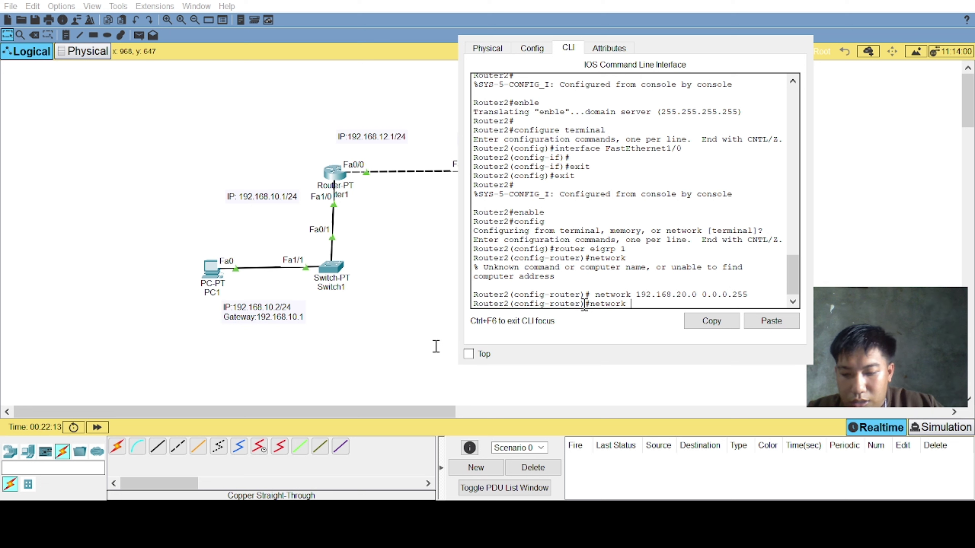
text(192.16)
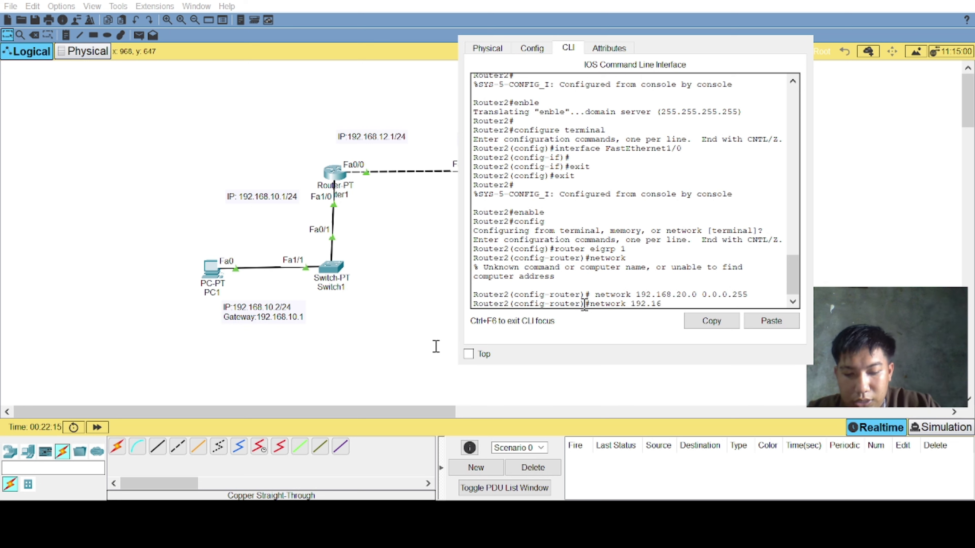
text(8)
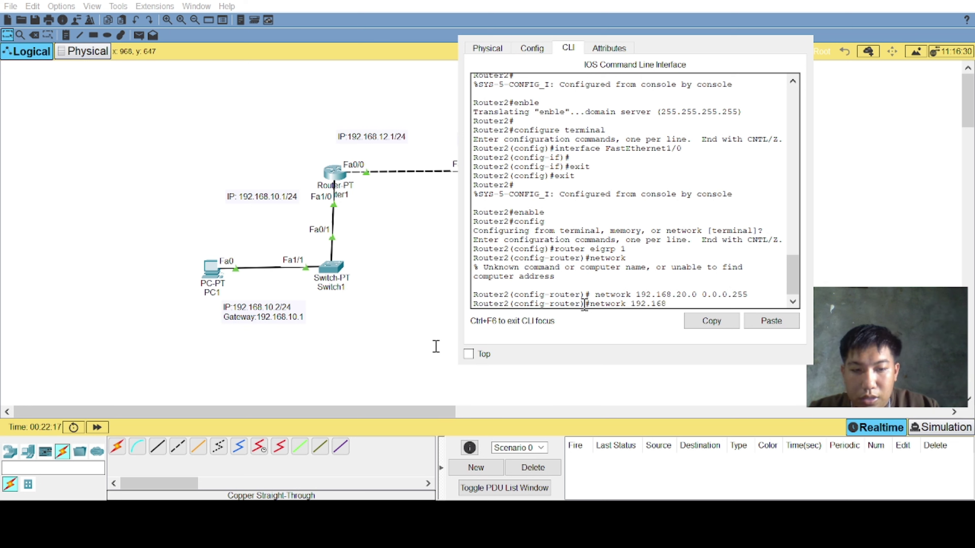
text(.12)
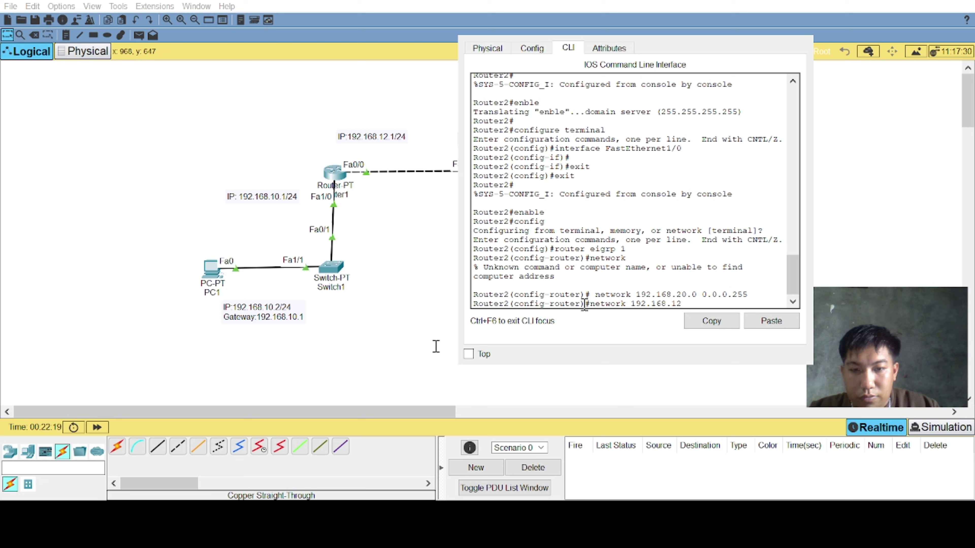
text(.0)
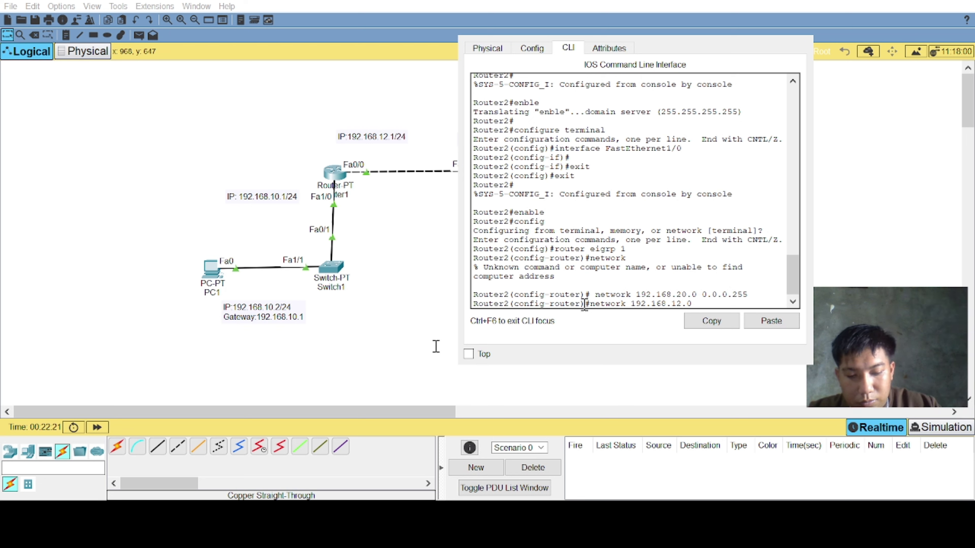
text( 0.0.0)
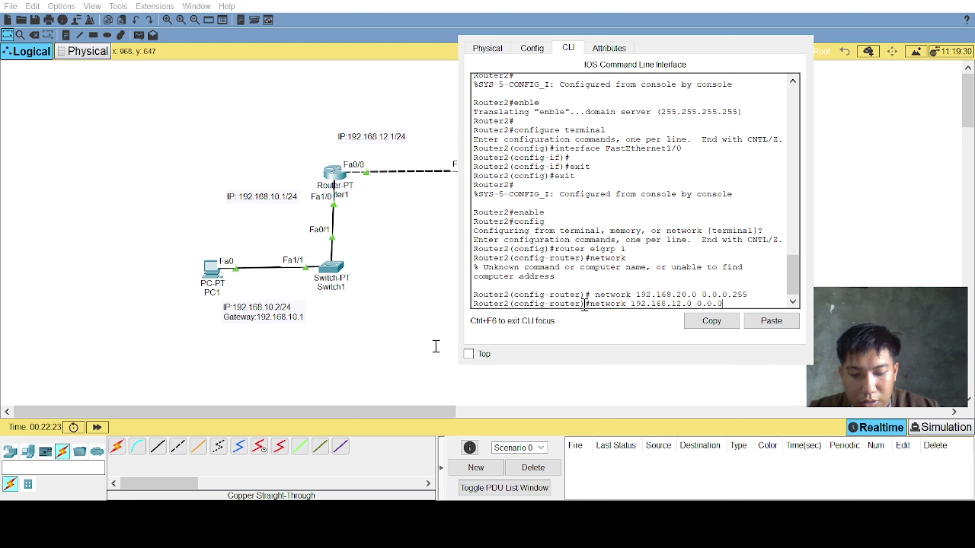
text(.255)
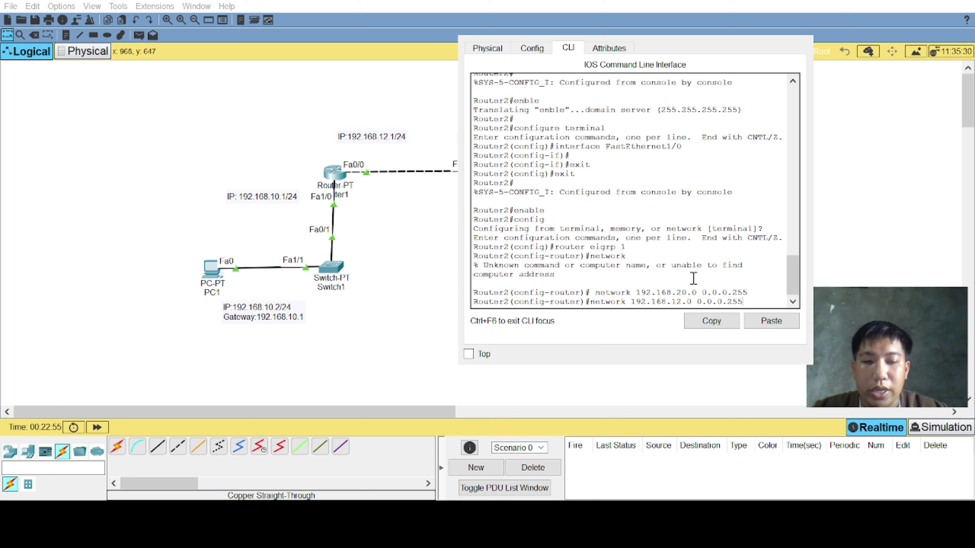
key(Return)
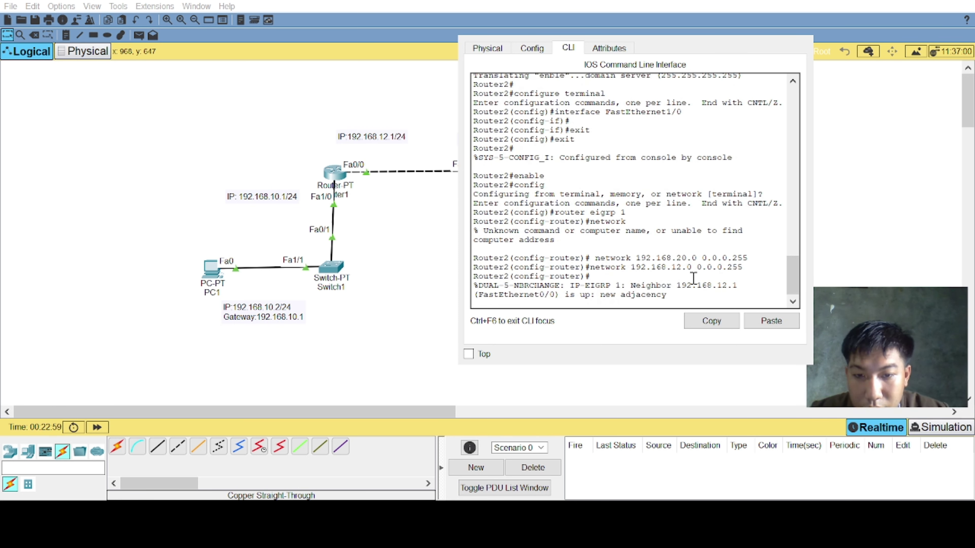
key(Return)
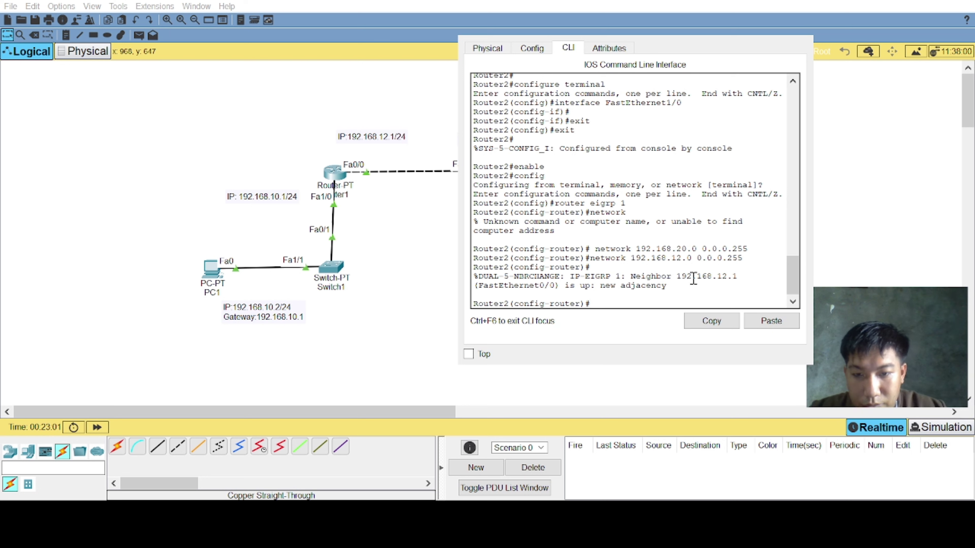
Disable automatic route summarization for EIGRP on Router2 with the no auto-summary command.
text(n)
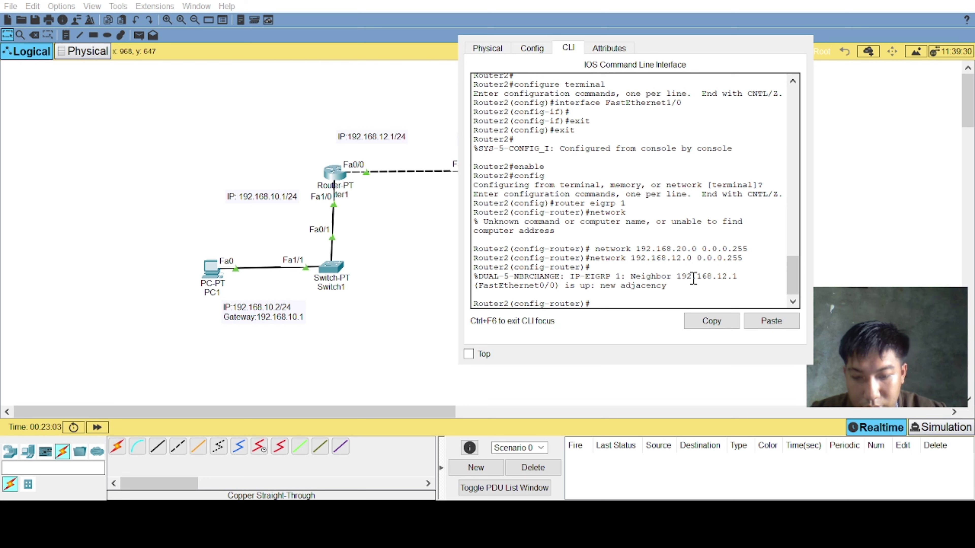
text(o)
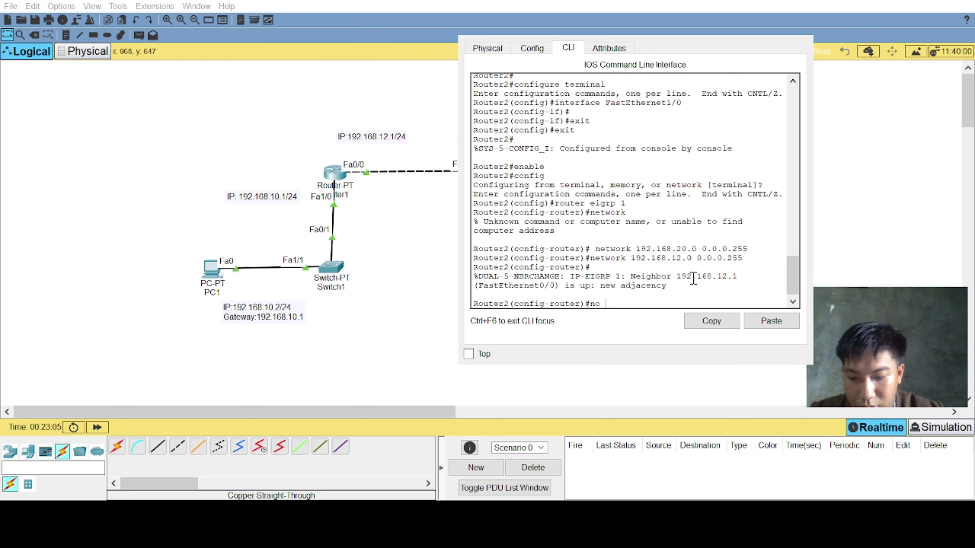
text( auto)
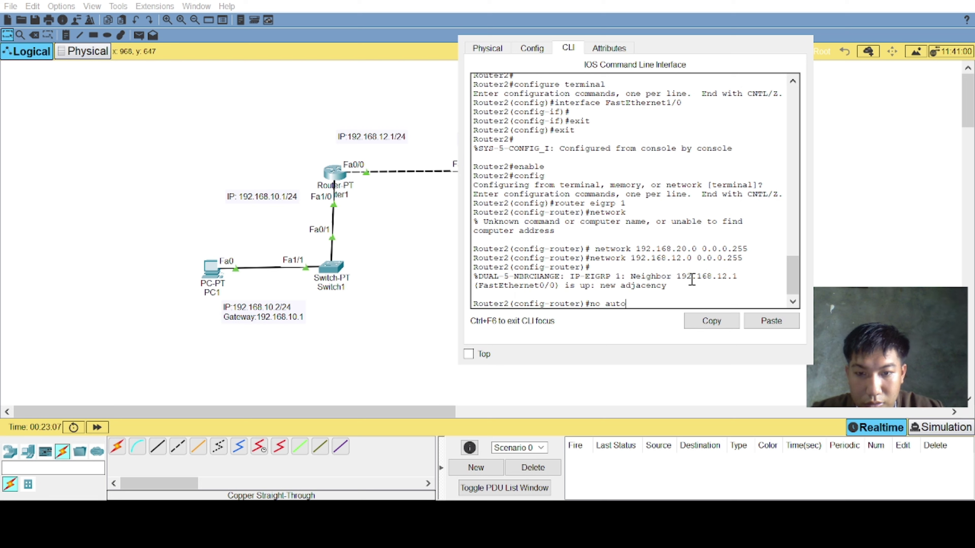
text(-summ)
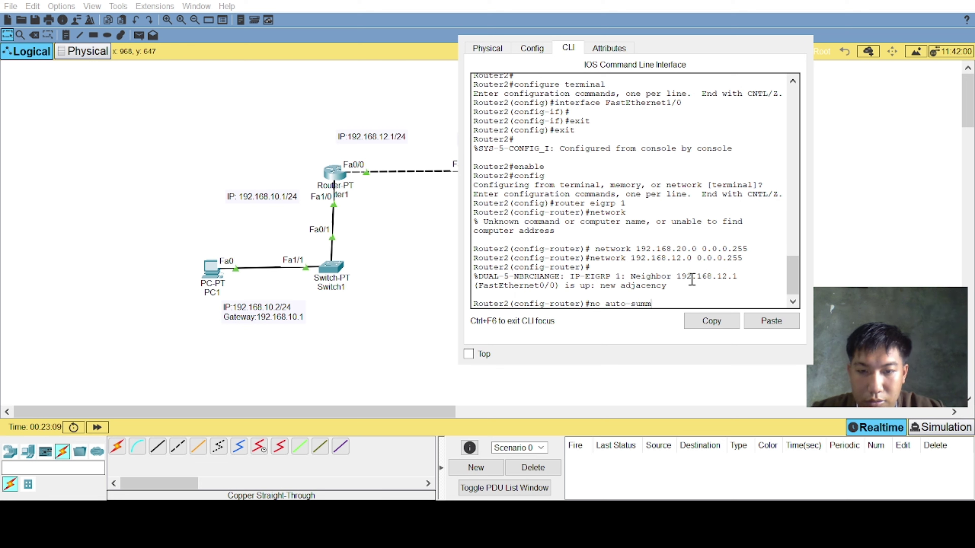
text(ary)
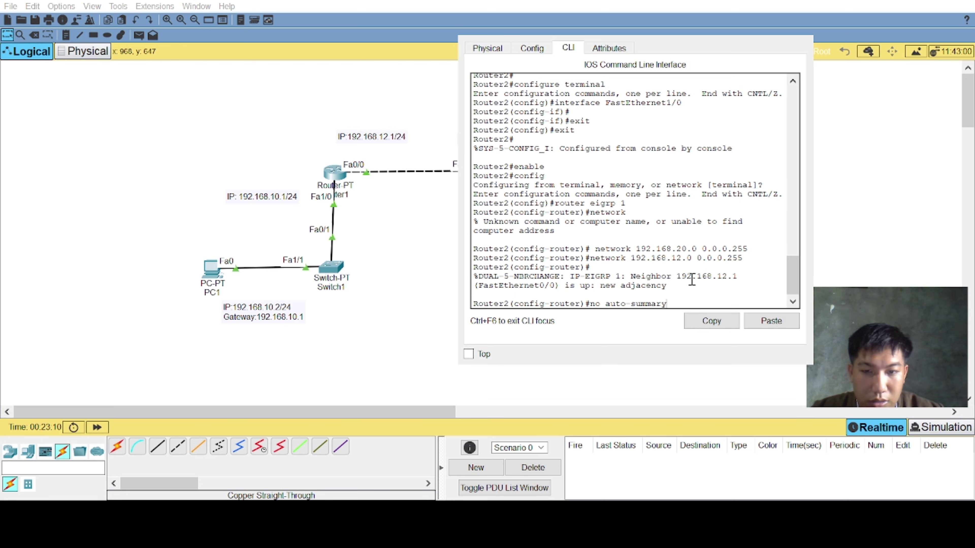
key(Return)
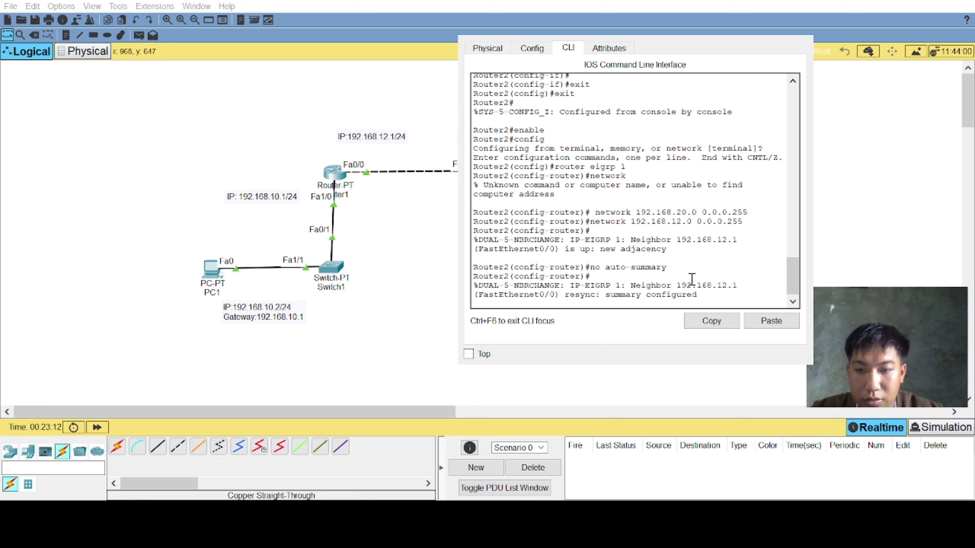
key(Return)
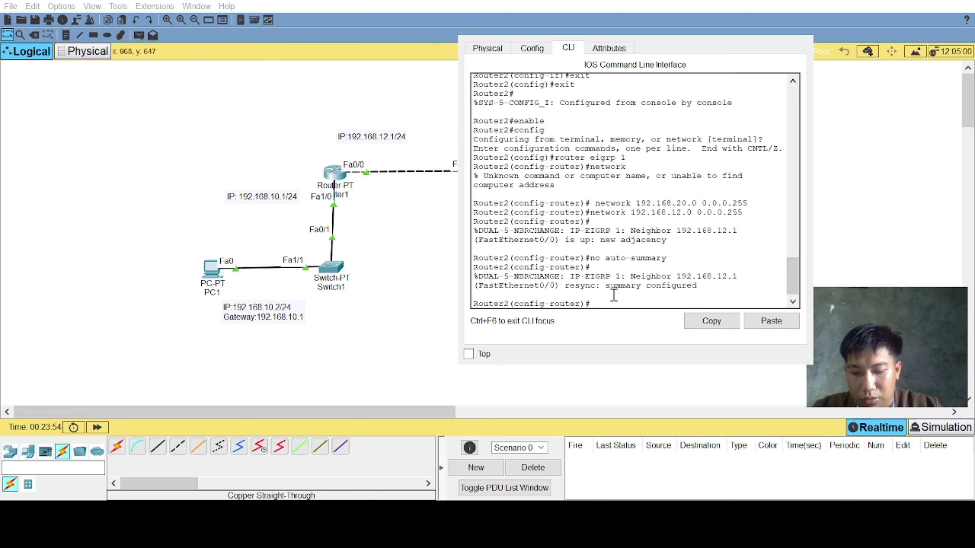
Exit Router2's EIGRP and global configuration modes back to the privileged EXEC prompt.
text(exit)
key(Return)
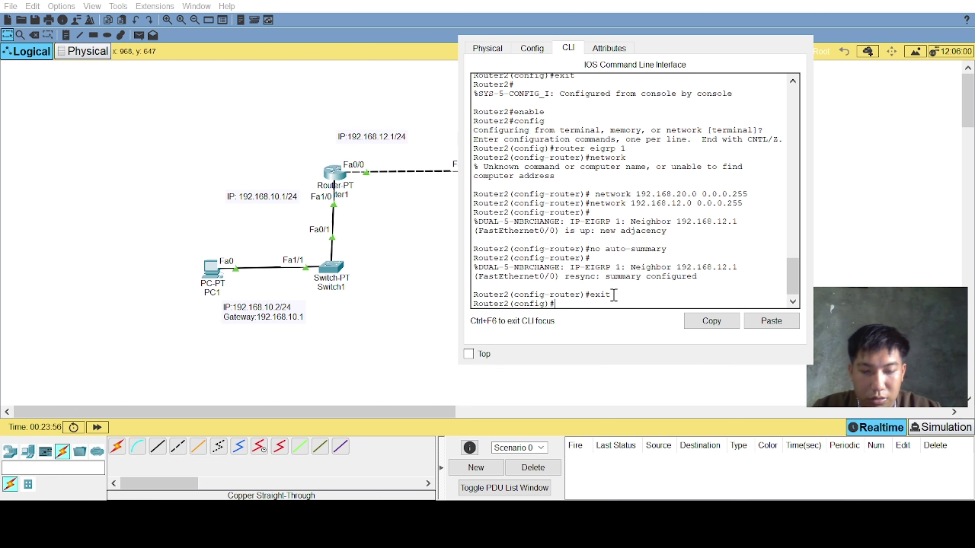
text(exxit)
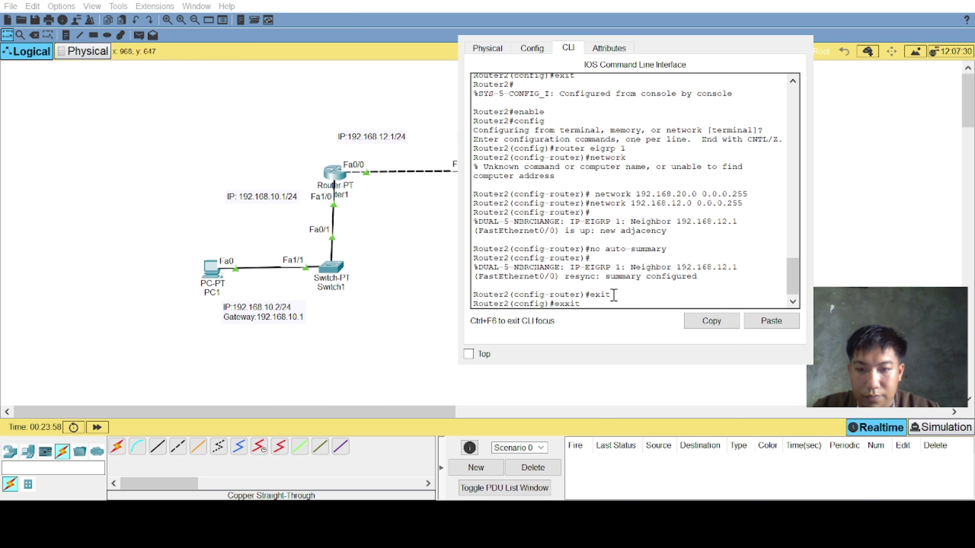
key(Return)
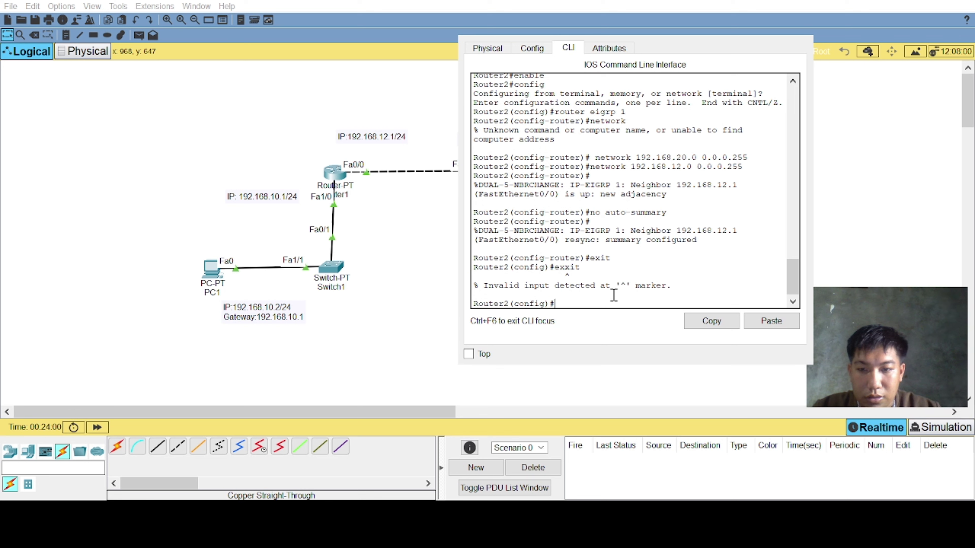
text(exit)
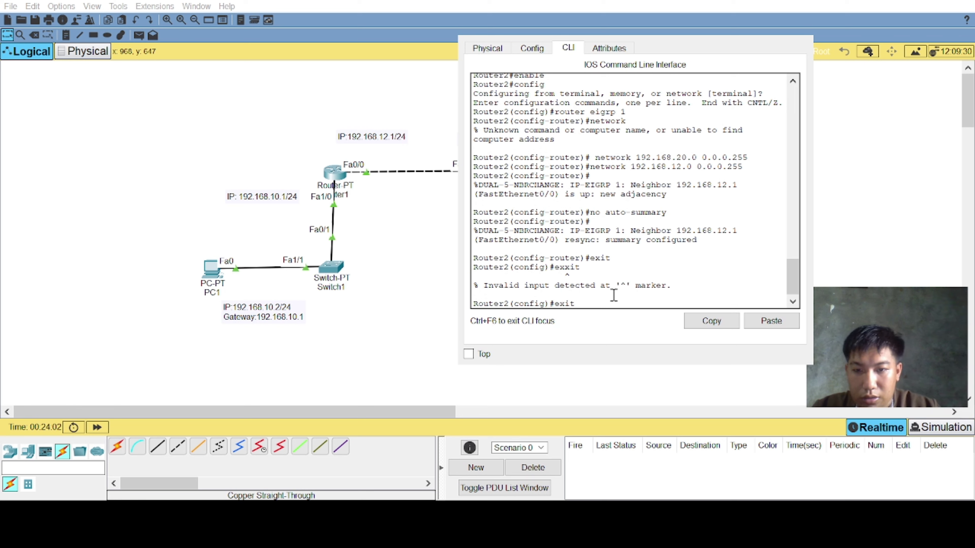
key(Return)
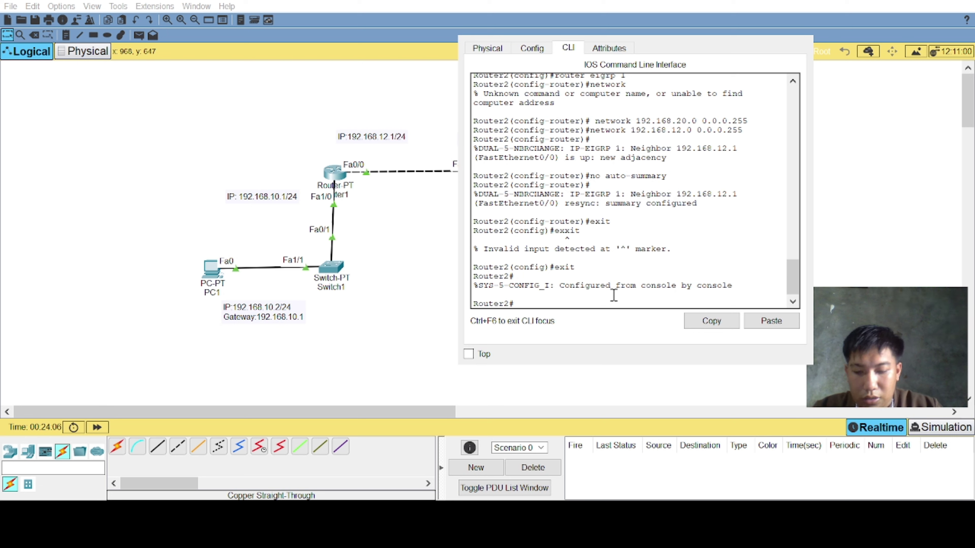
Display Router2's IP routing table with show ip route and review the route codes and entries.
text(show)
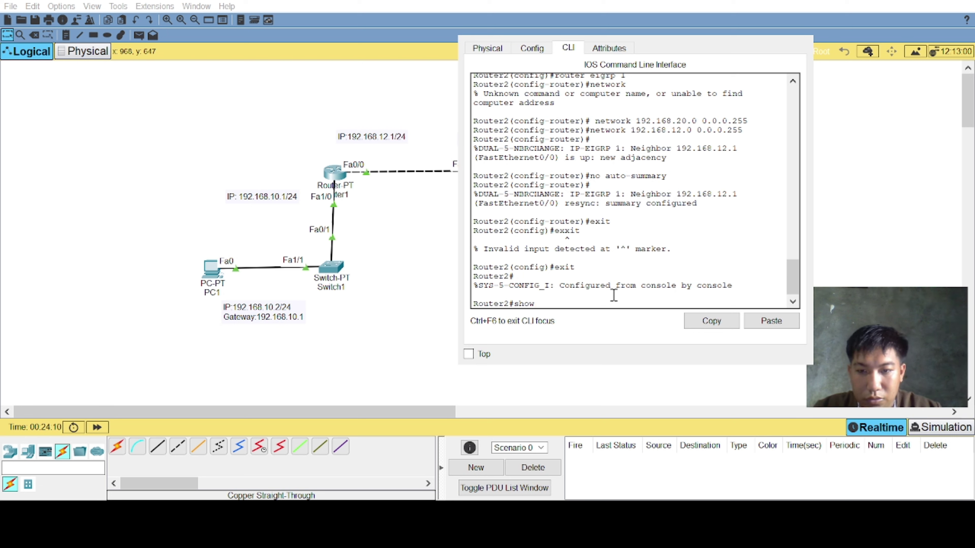
text( i)
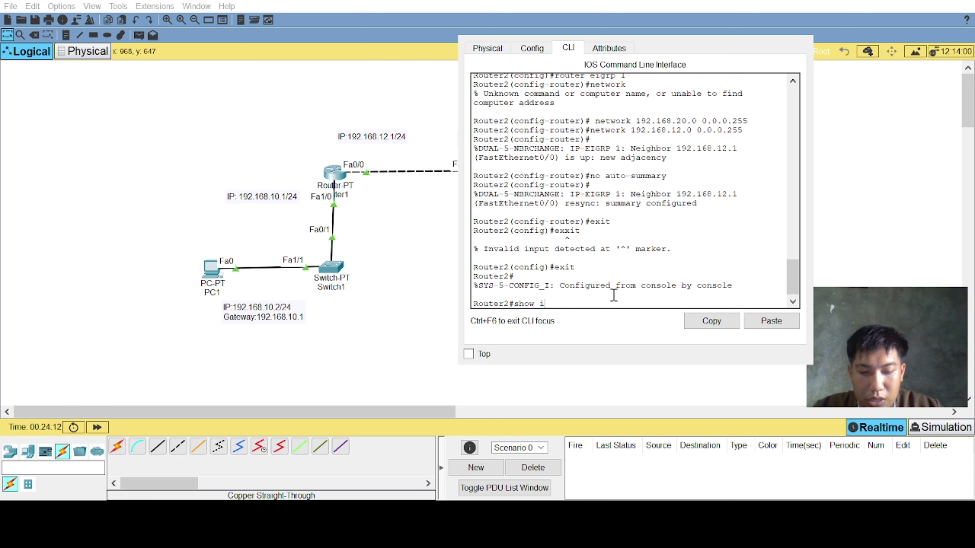
text(p route)
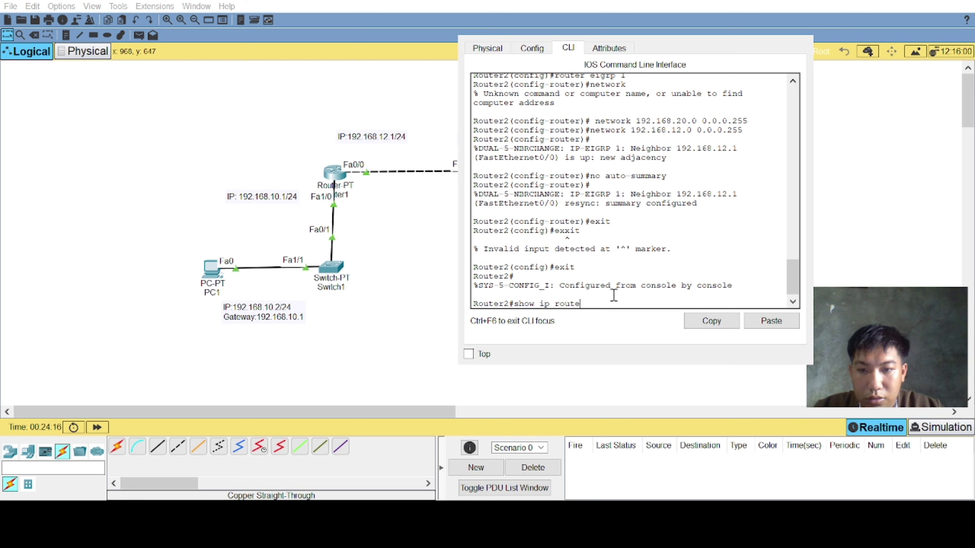
key(Return)
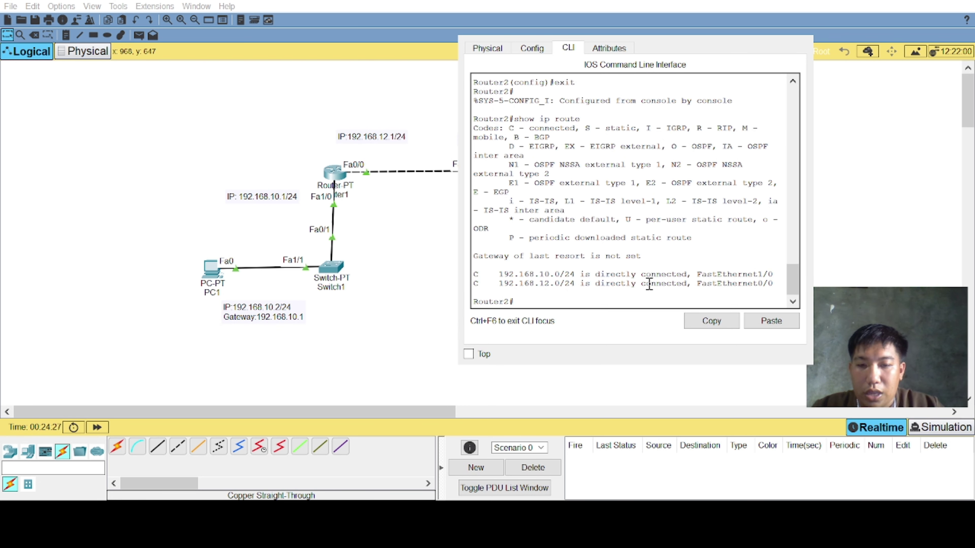
scroll(703, 257, up, 2)
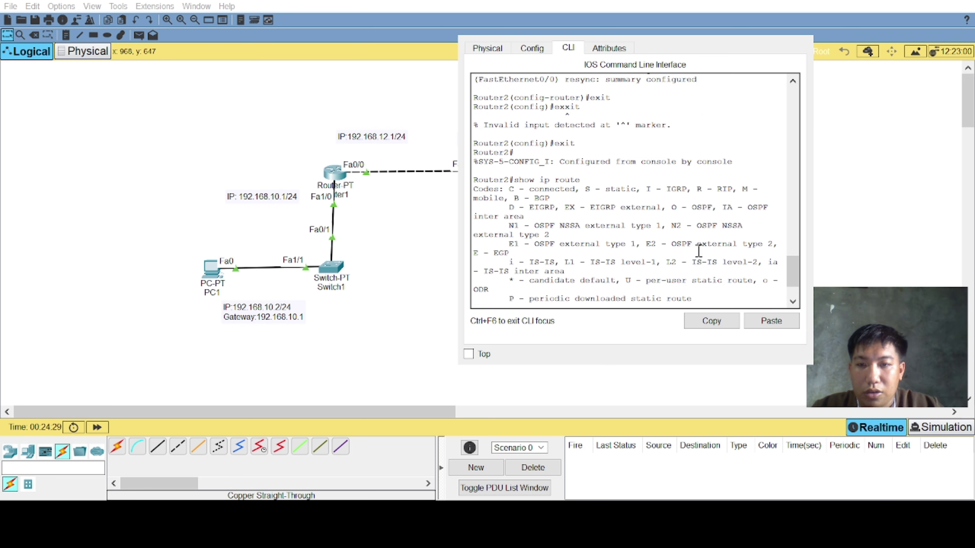
scroll(681, 246, down, 1)
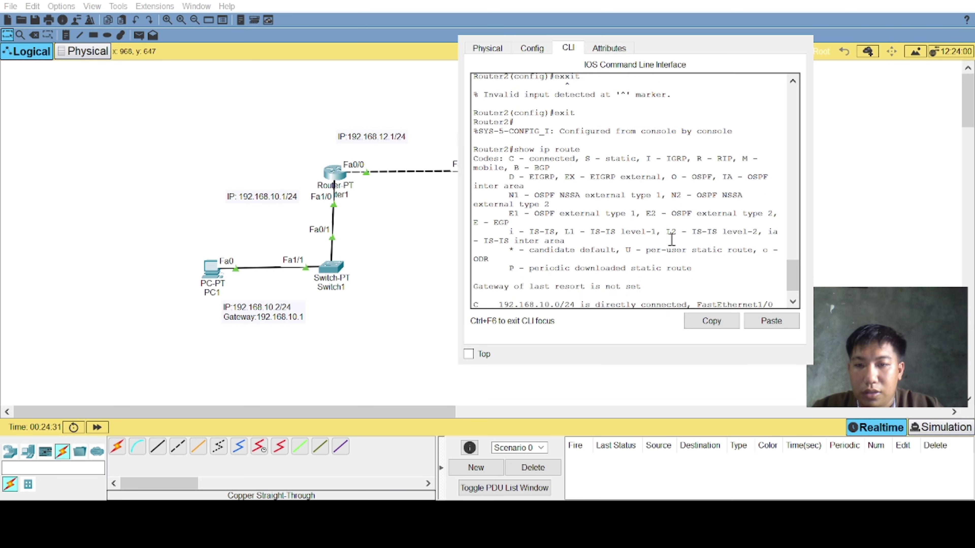
scroll(672, 240, down, 1)
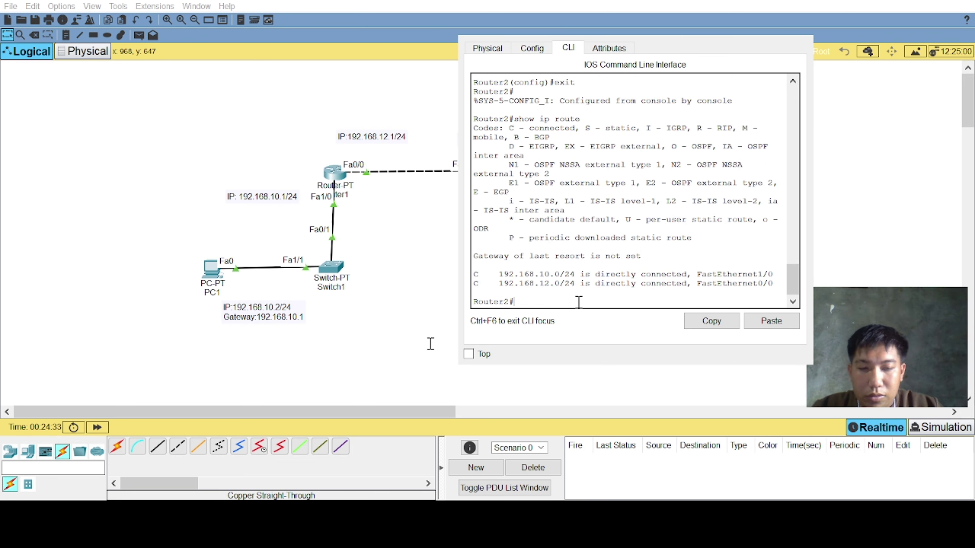
Display Router2's EIGRP neighbor table with the show ip eigrp neighbors command.
text(sh)
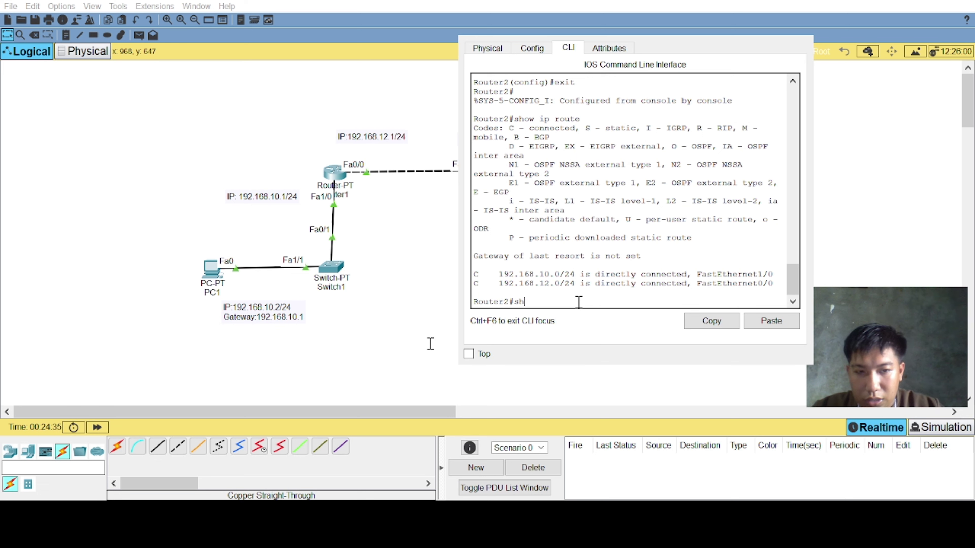
text(o)
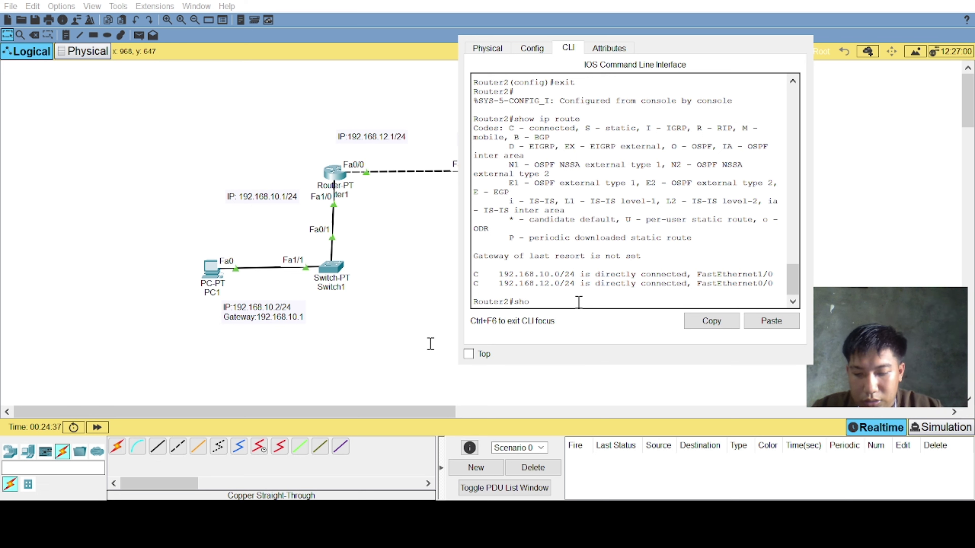
text(w i)
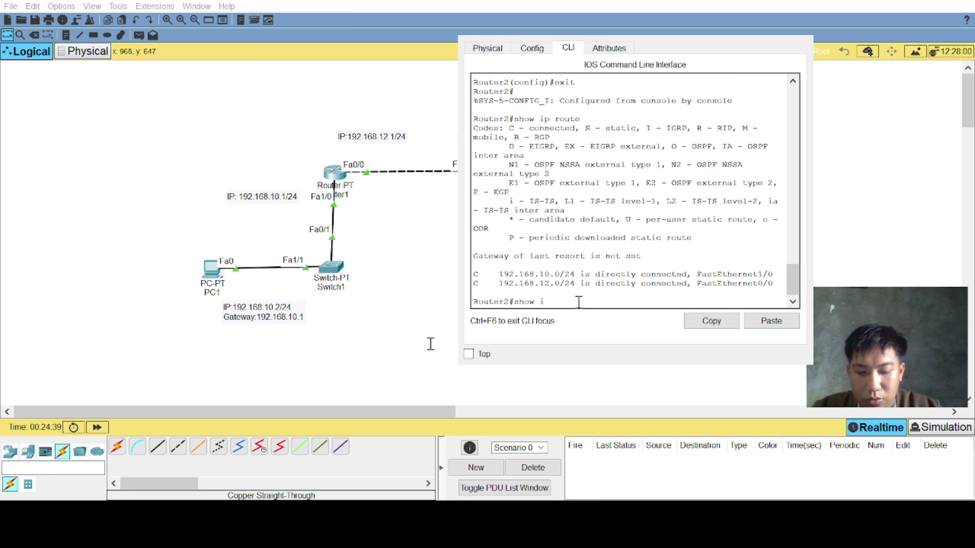
text(p eigrp)
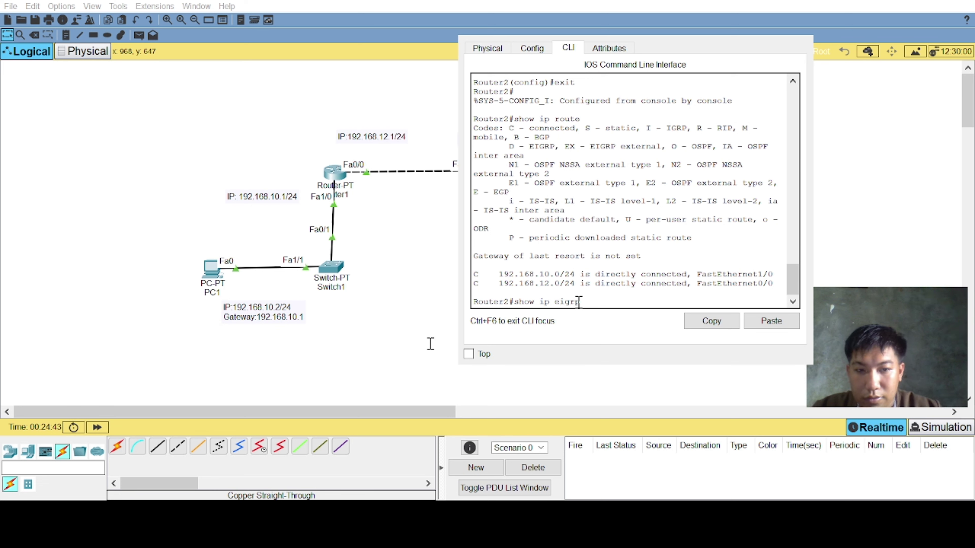
text( nei)
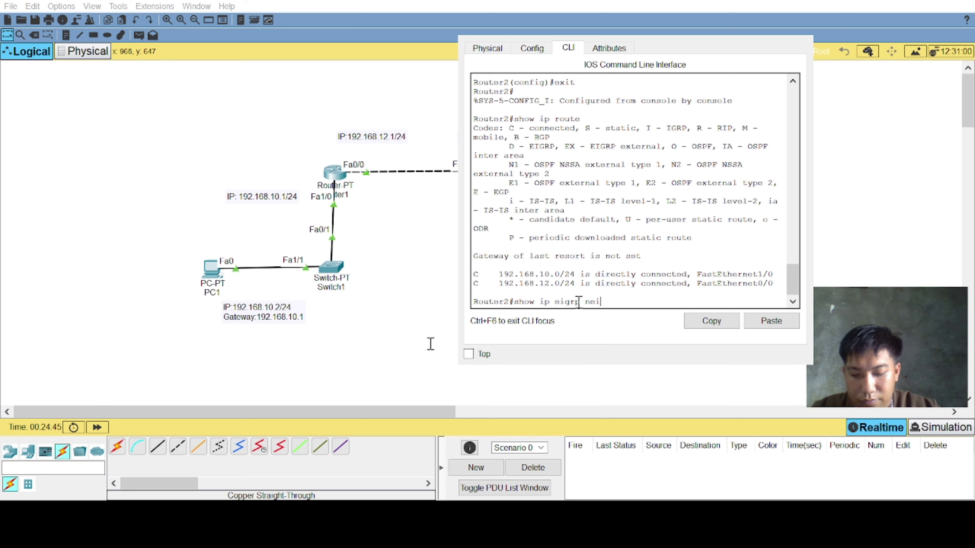
text(ghb)
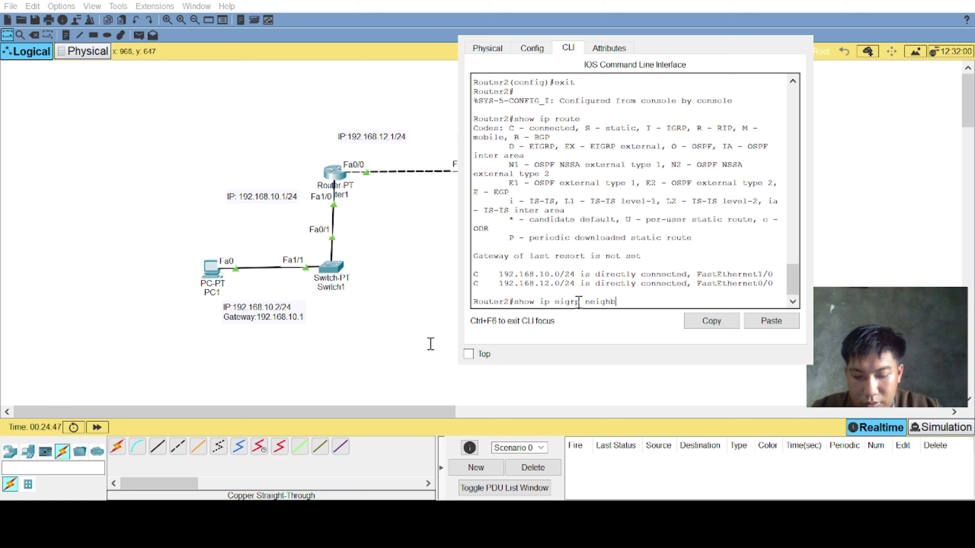
text(ors)
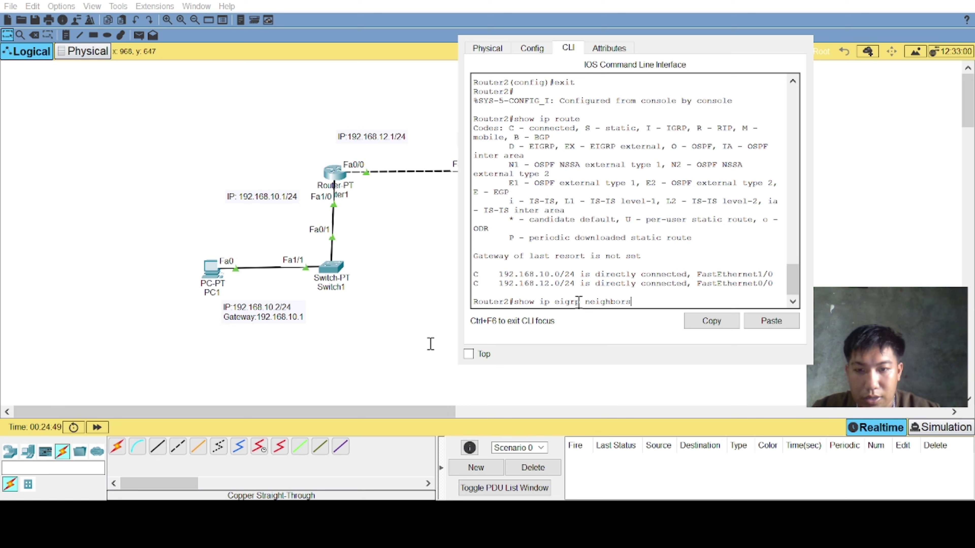
key(Return)
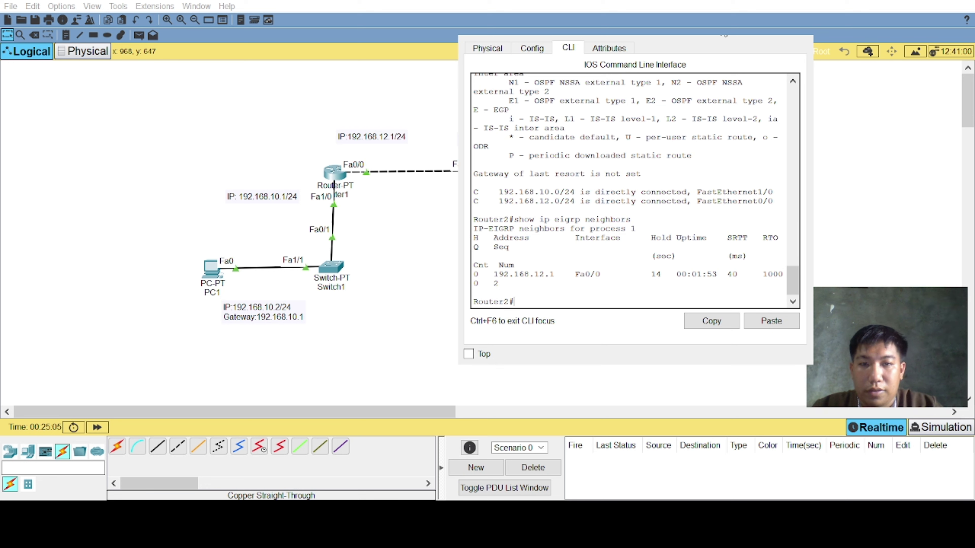
Leave Router2's console for Router1's CLI and exit global configuration mode to the privileged EXEC prompt.
key(alt+F4)
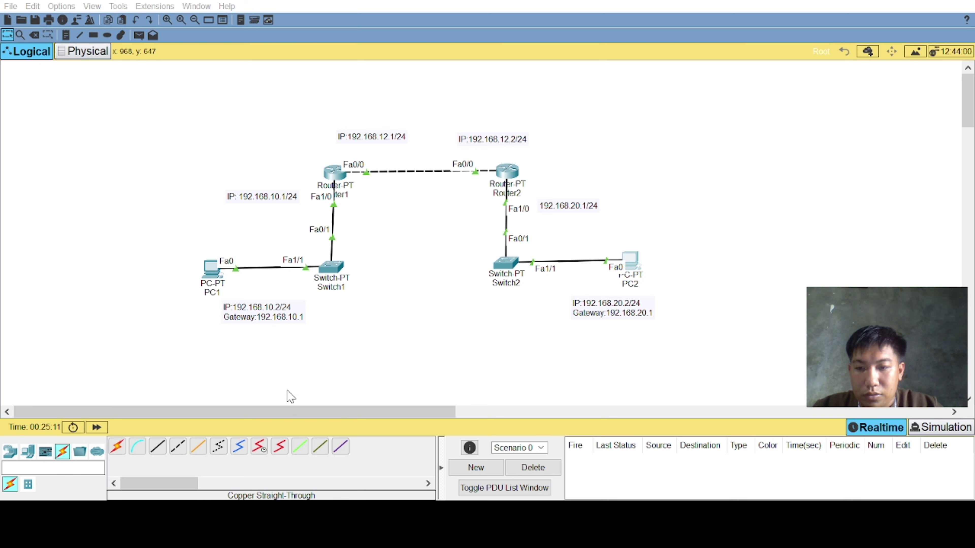
key(alt+Tab)
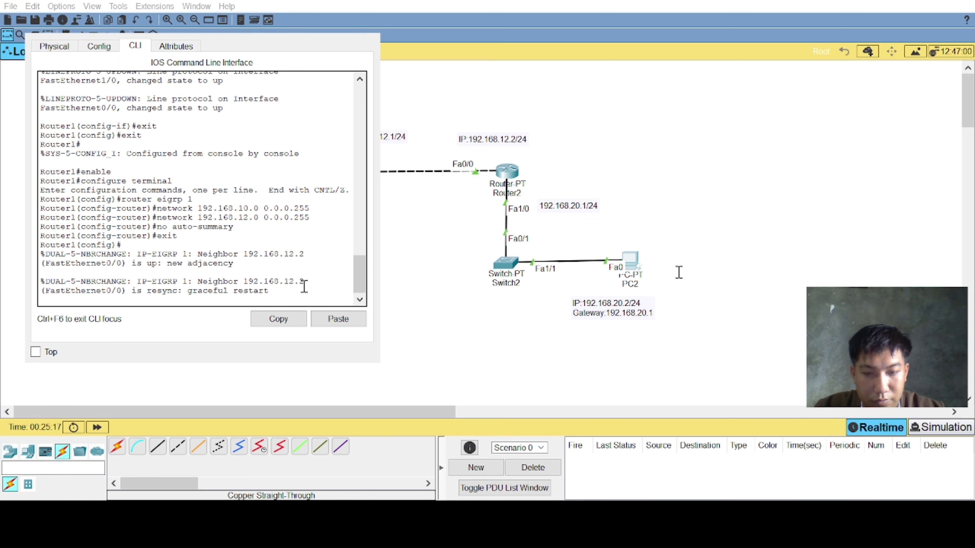
key(Return)
text(exi)
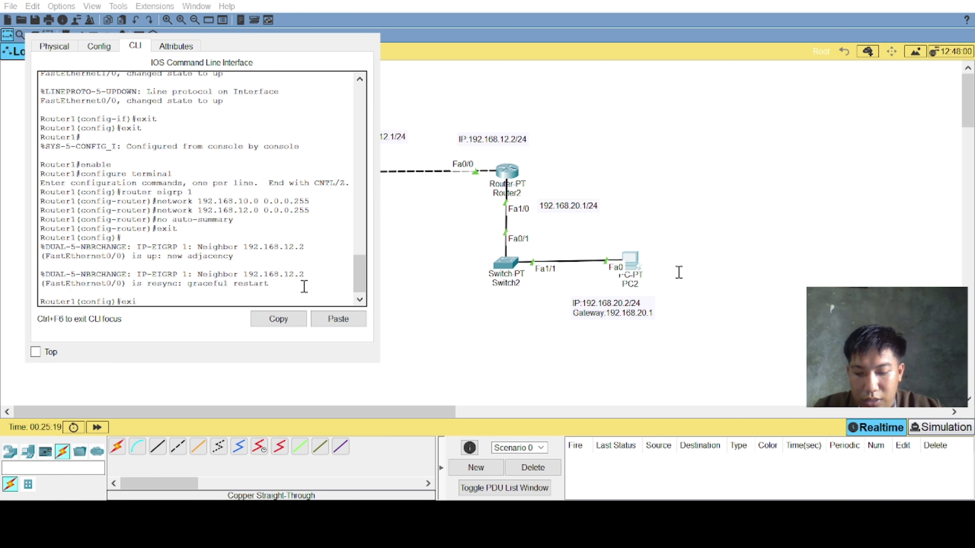
text(t)
key(Return)
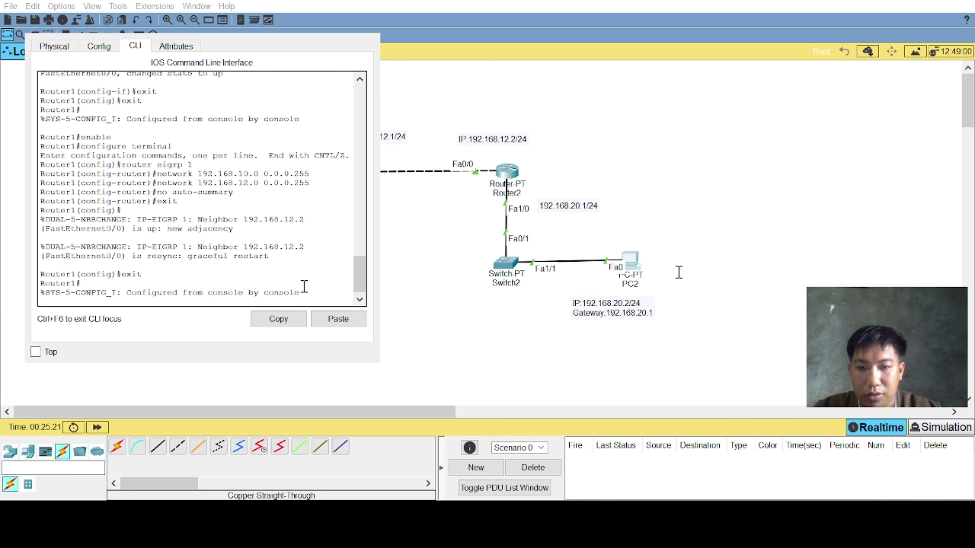
key(Return)
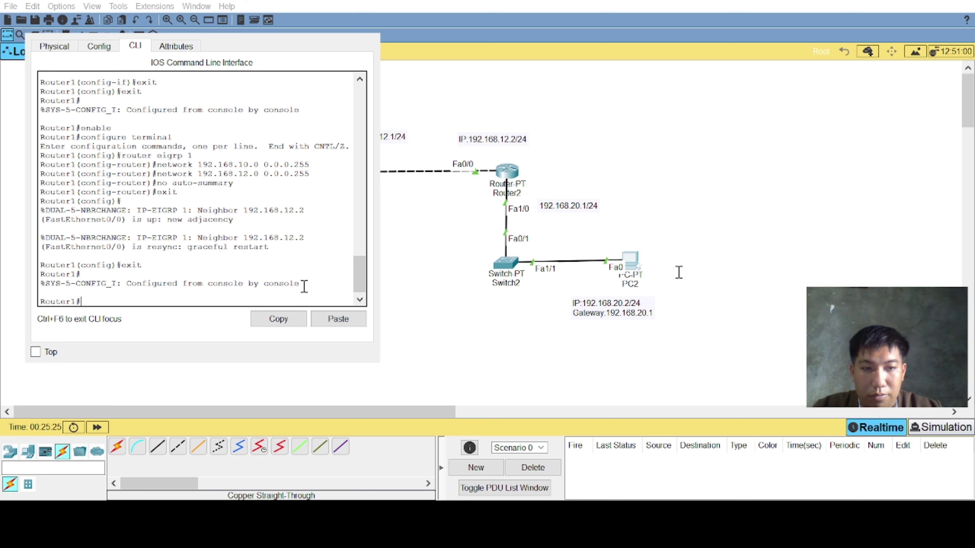
Display Router1's IP routing table with the show ip route command.
text(show )
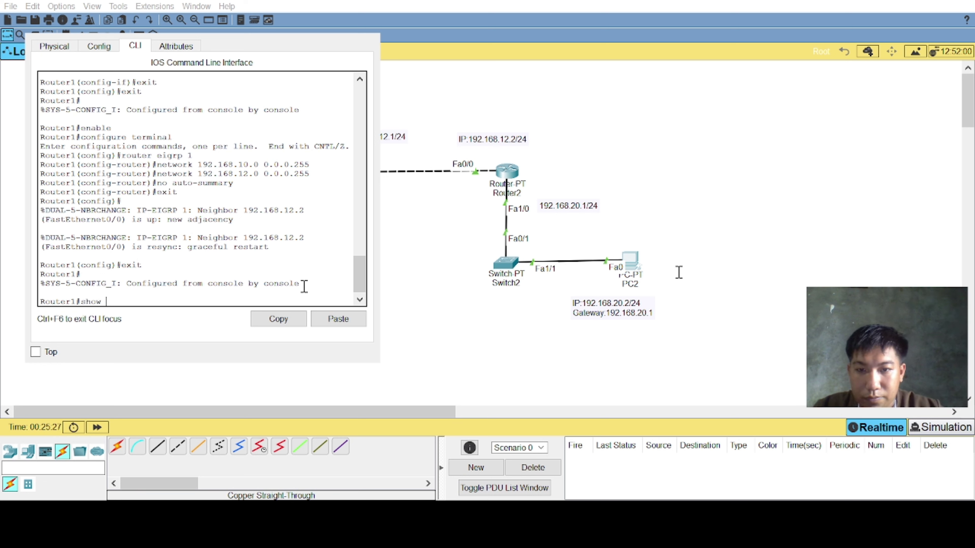
text(ip)
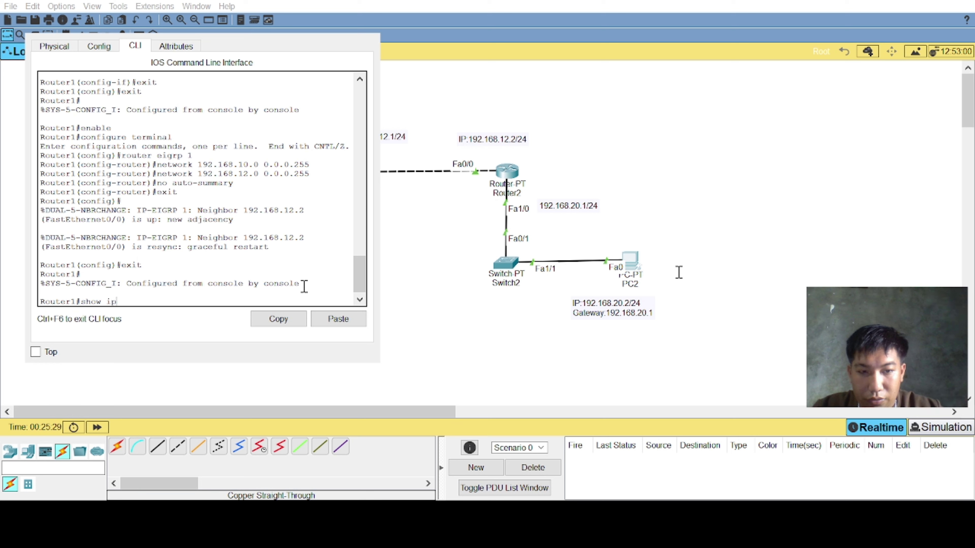
text( route)
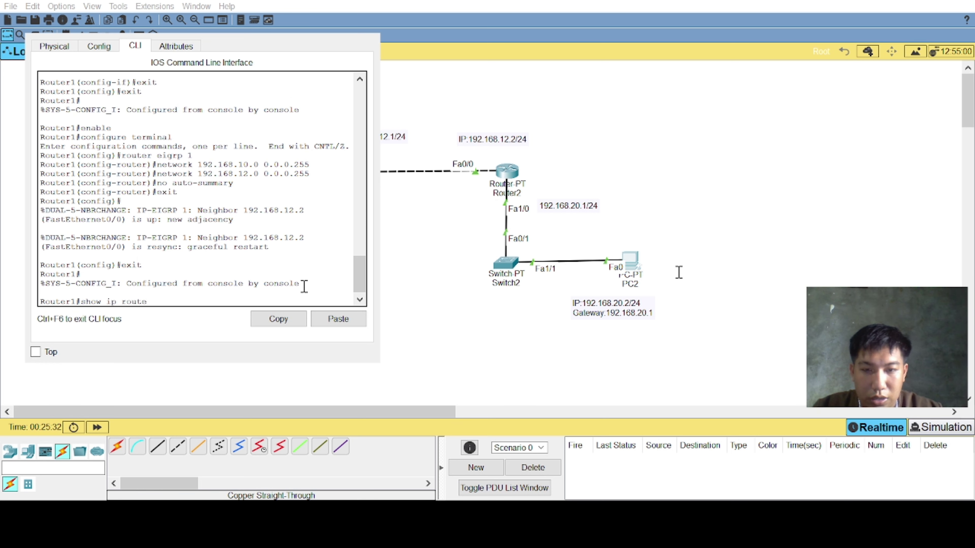
key(Return)
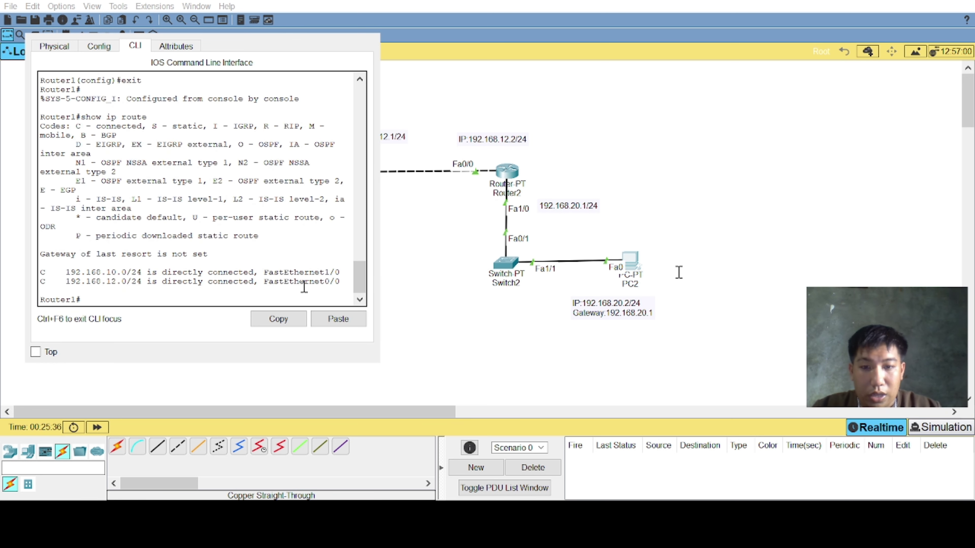
key(Return)
key(Return)
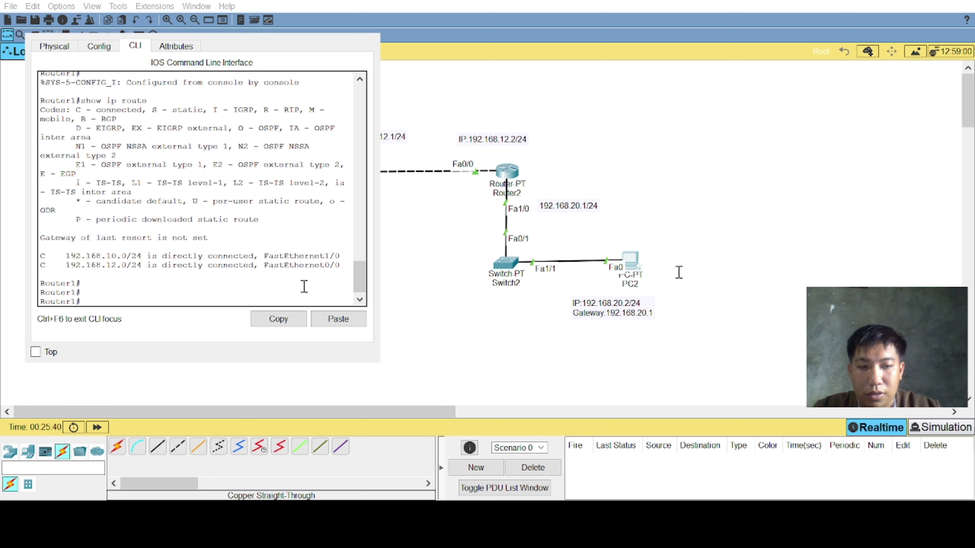
Display Router1's EIGRP neighbor table with the show ip eigrp neighbors command.
text(show)
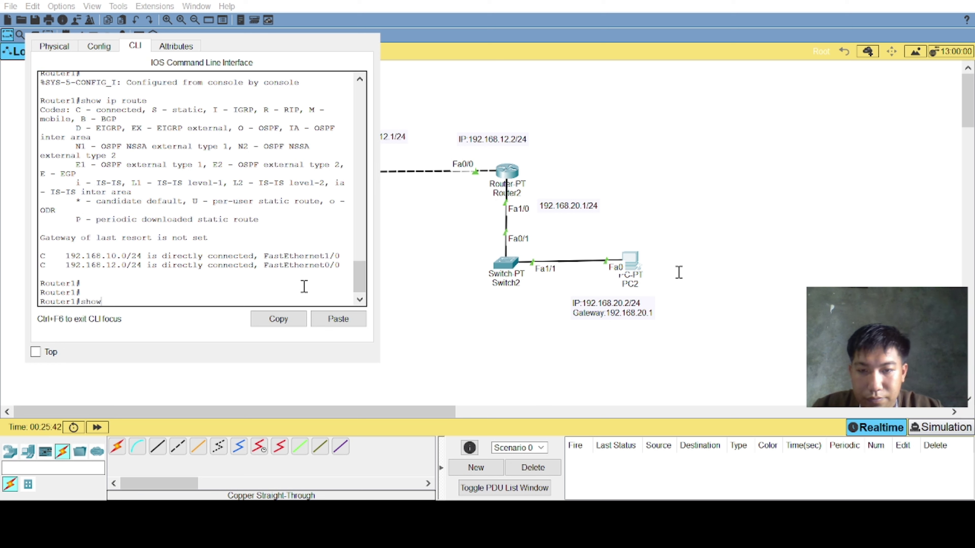
text( i)
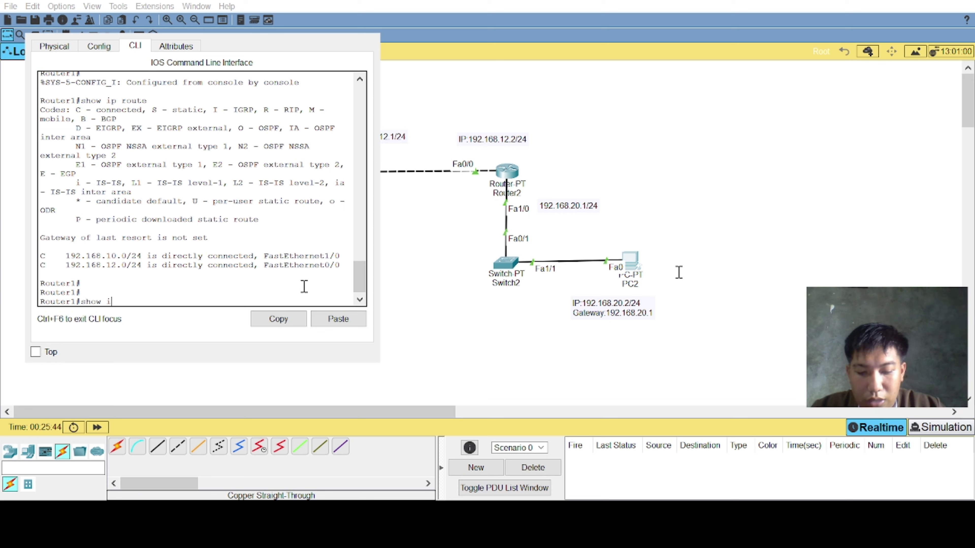
text(p eigrp)
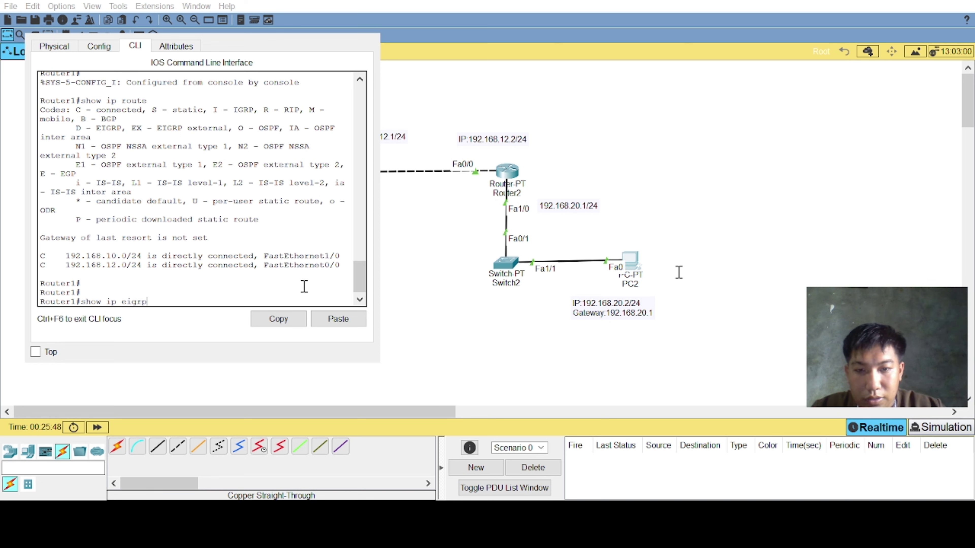
text( ne)
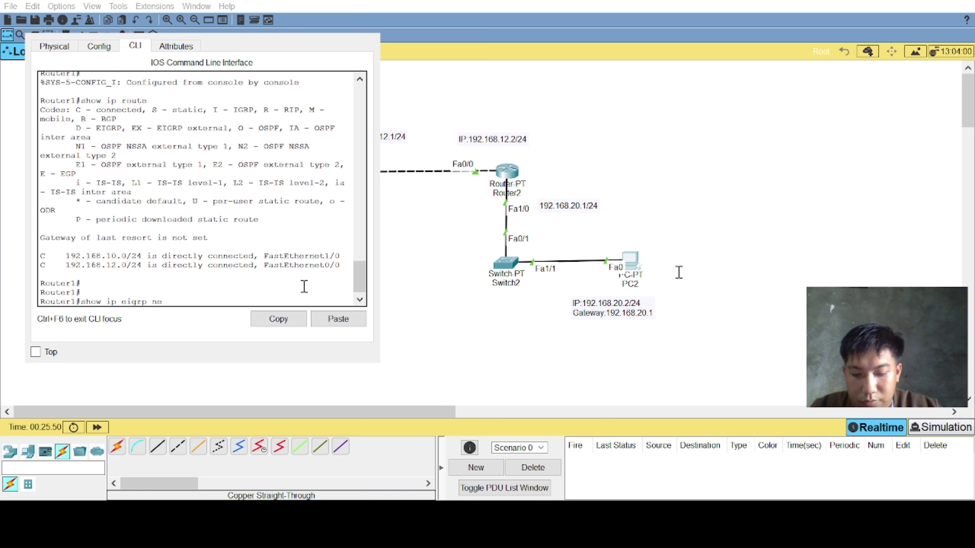
text(igh)
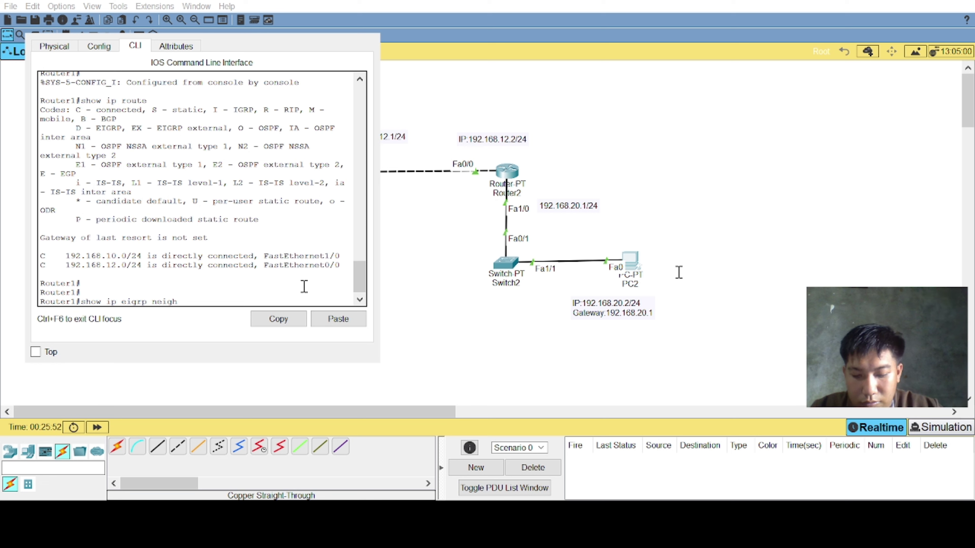
text(bors)
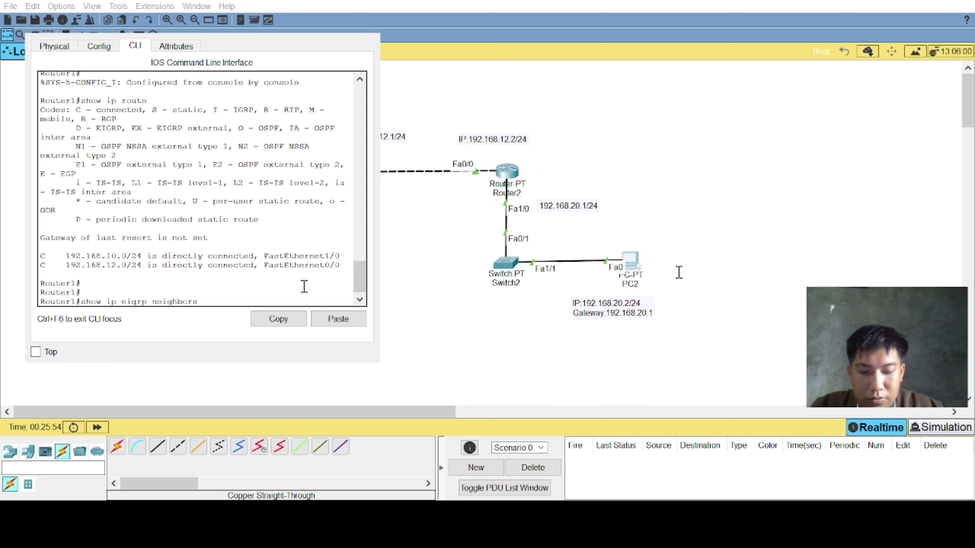
key(Return)
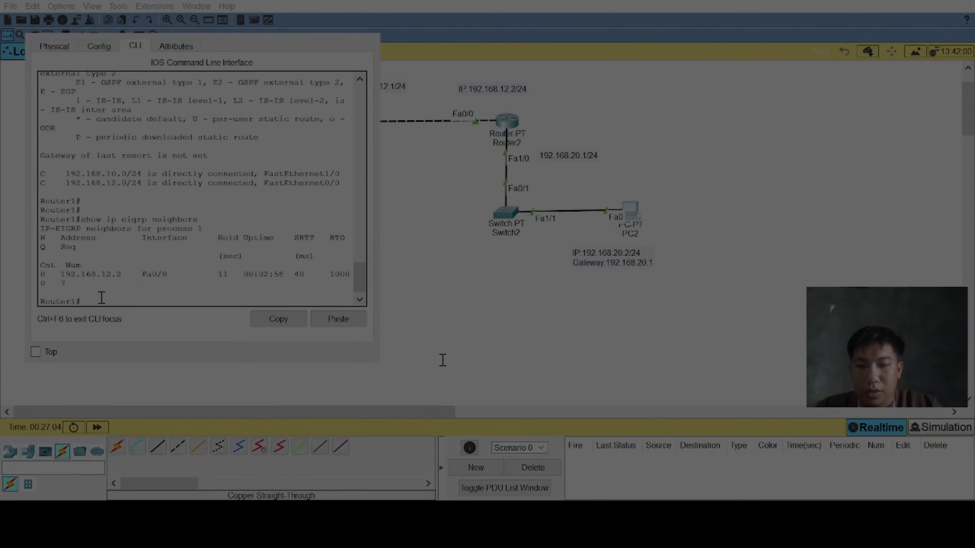
Ping PC2 at 192.168.20.2 from Router1 to test connectivity.
key(Return)
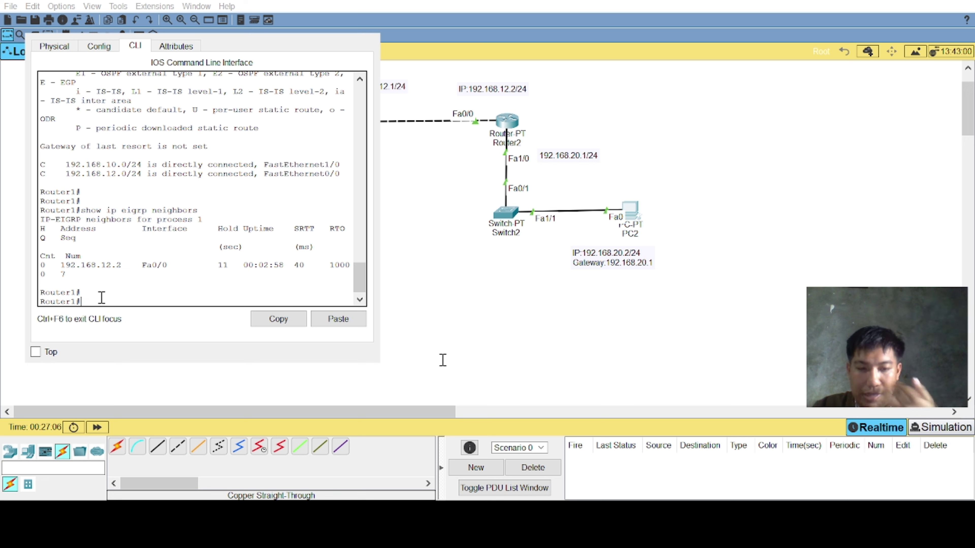
text(pin)
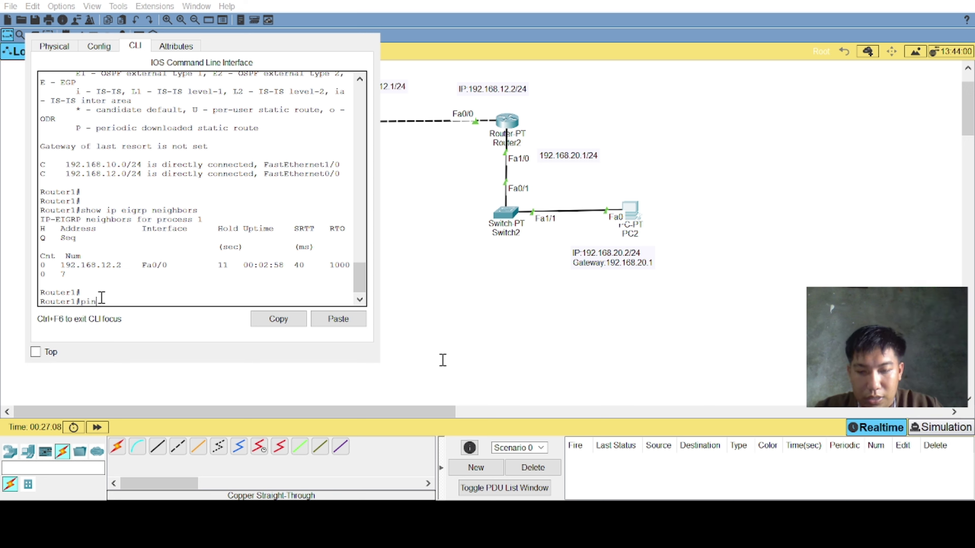
text(g 192)
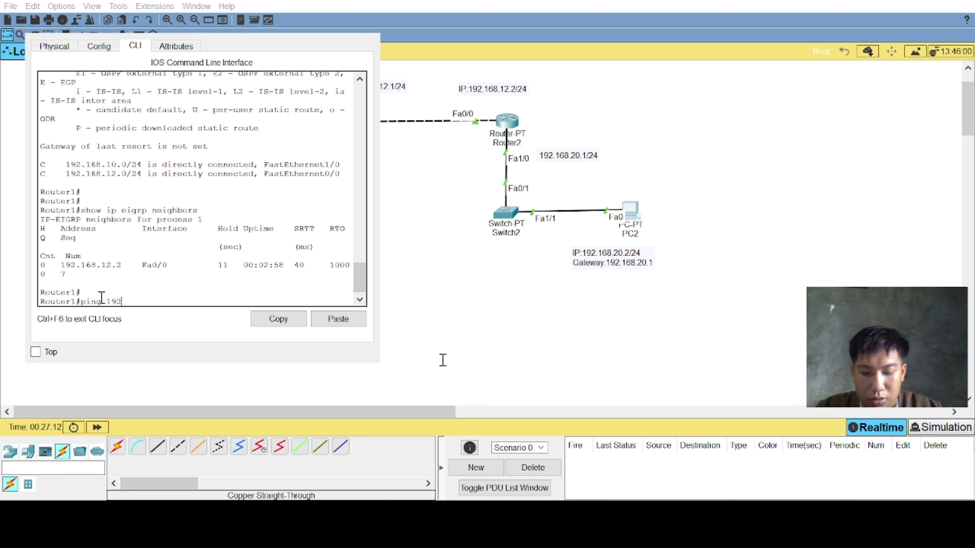
text(.168)
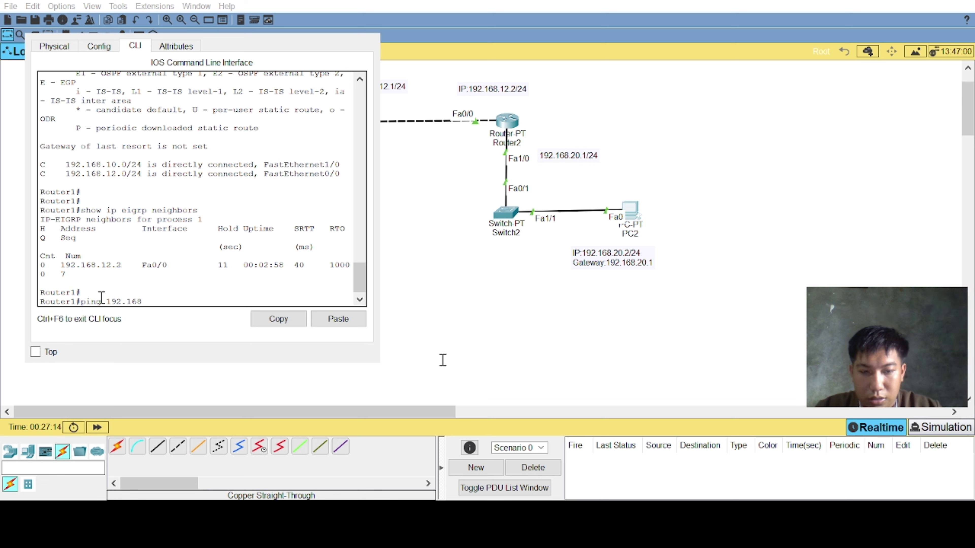
text(.20)
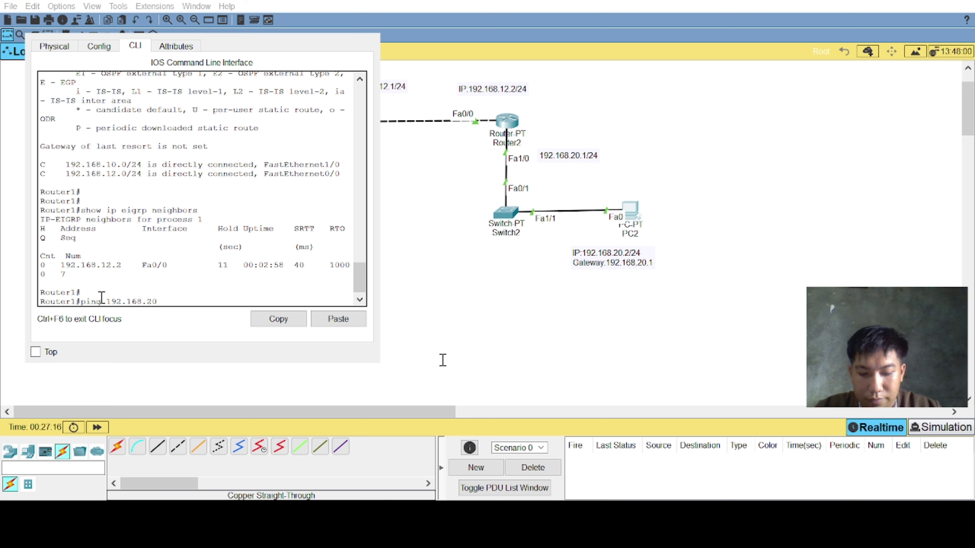
text(.2)
key(Return)
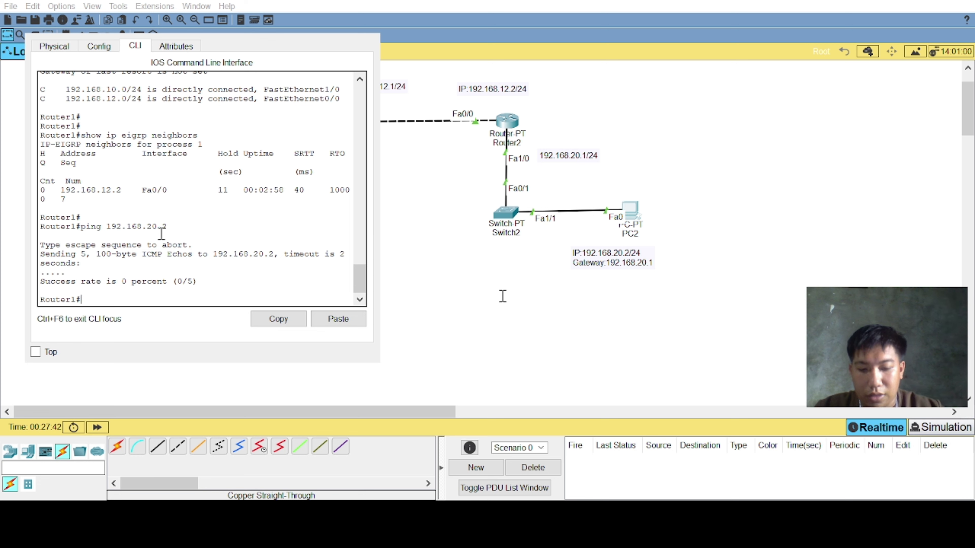
Ping PC1 at 192.168.10.2 from Router1's privileged EXEC prompt to test connectivity.
text(ip)
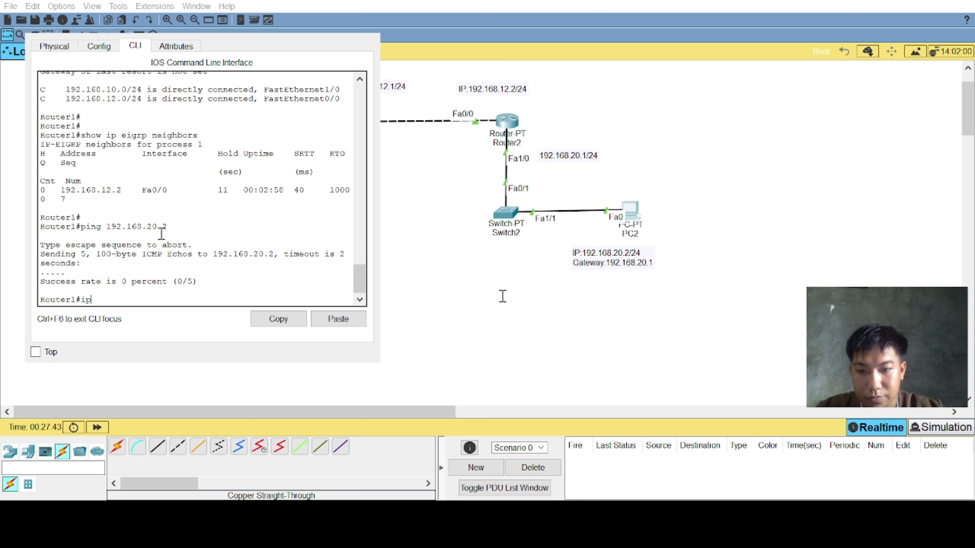
key(BackSpace)
key(BackSpace)
text(ping )
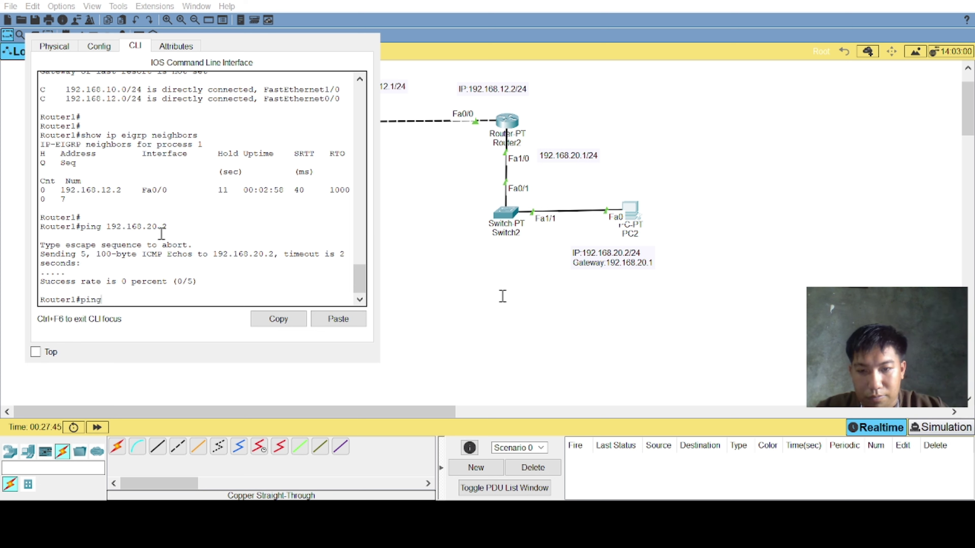
text(192)
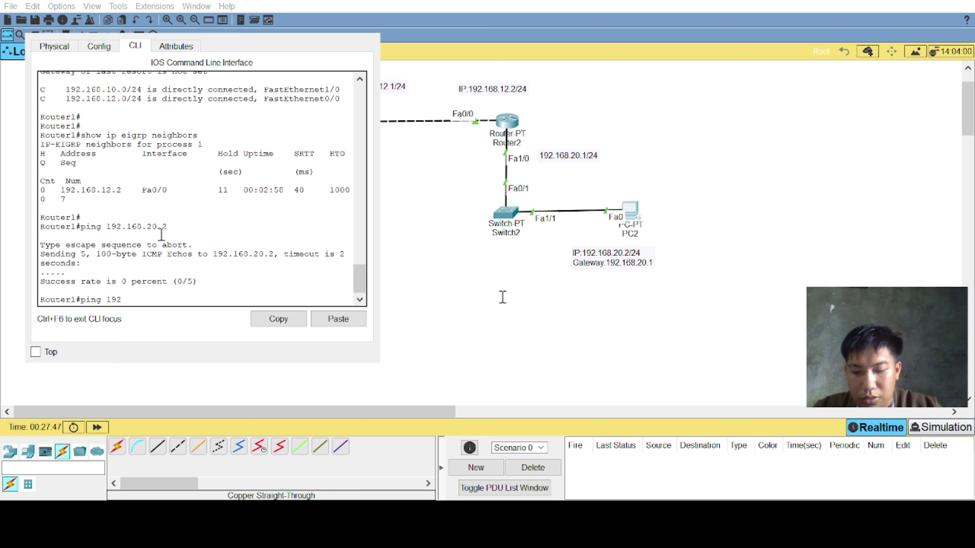
text(.16)
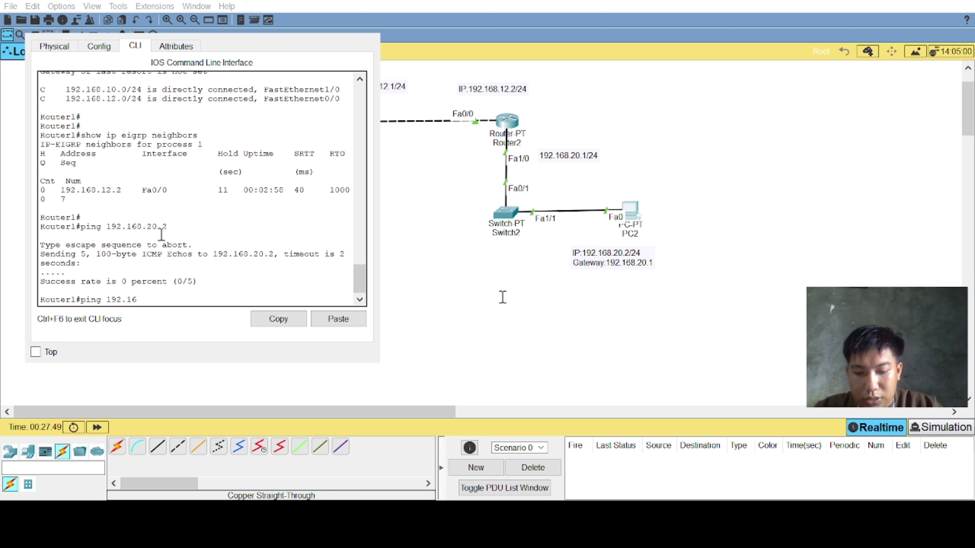
text(8.10.2)
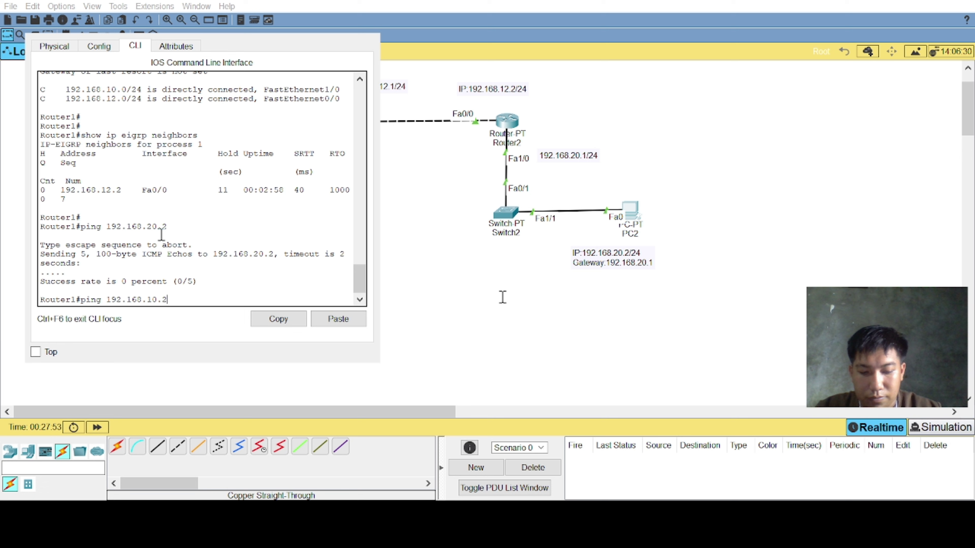
key(Return)
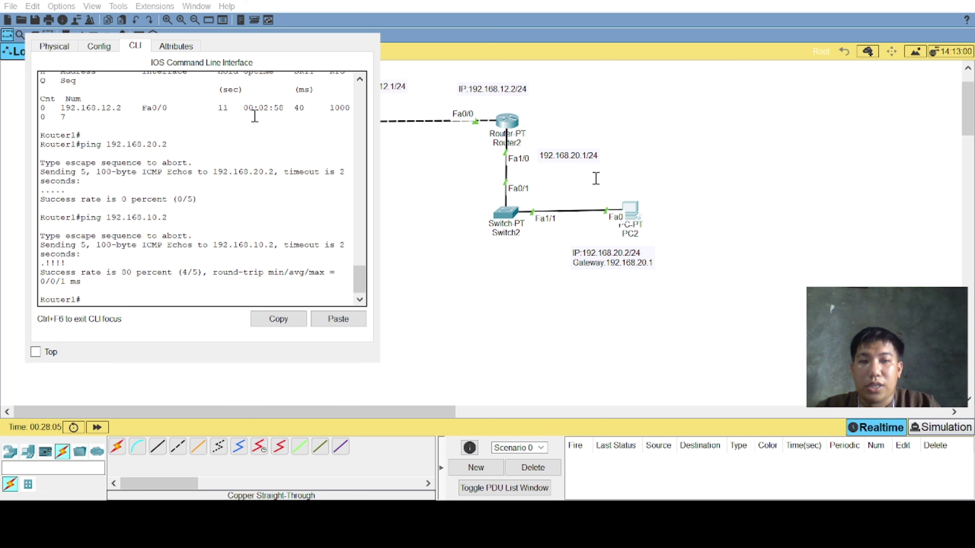
Switch from Router1's console to Router2's CLI and ping PC2 at 192.168.20.2.
click(630, 92)
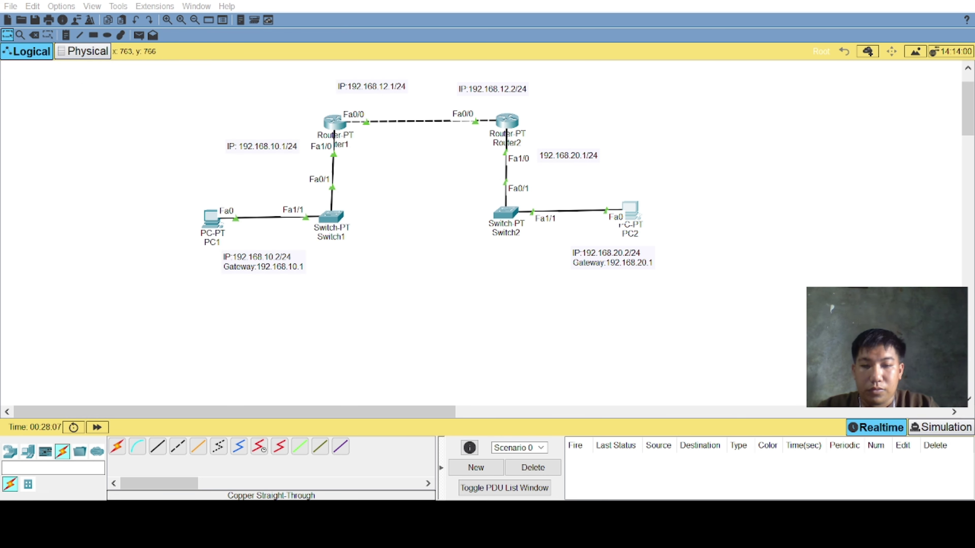
click(507, 121)
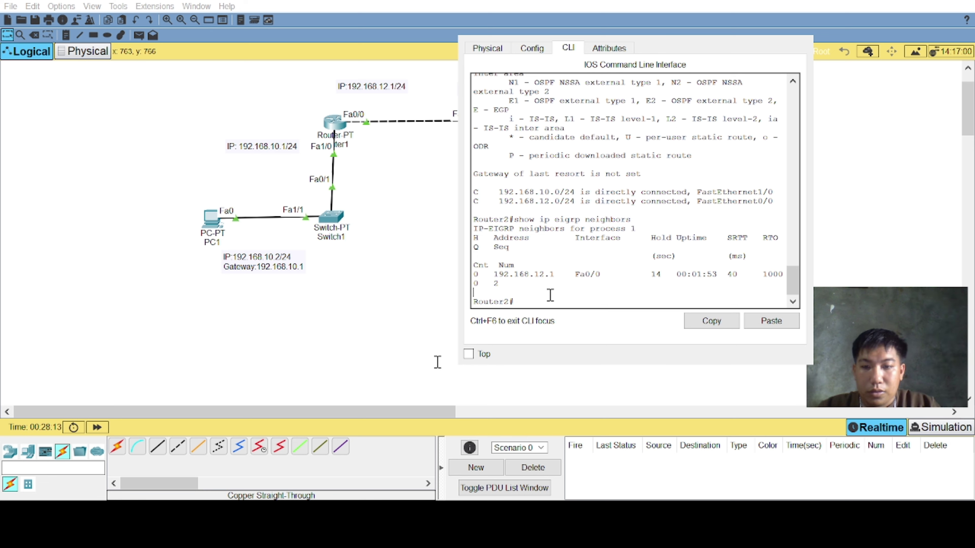
key(Return)
key(Return)
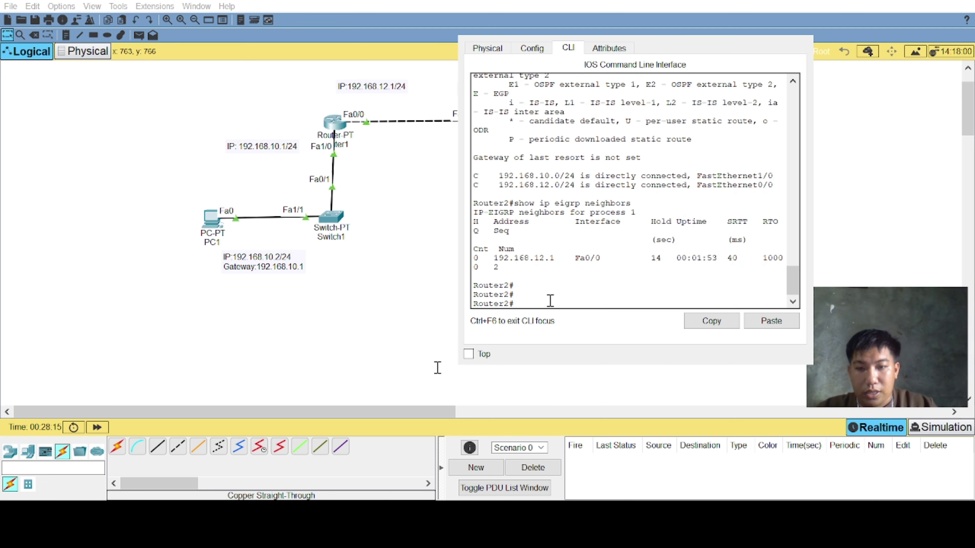
text(ping)
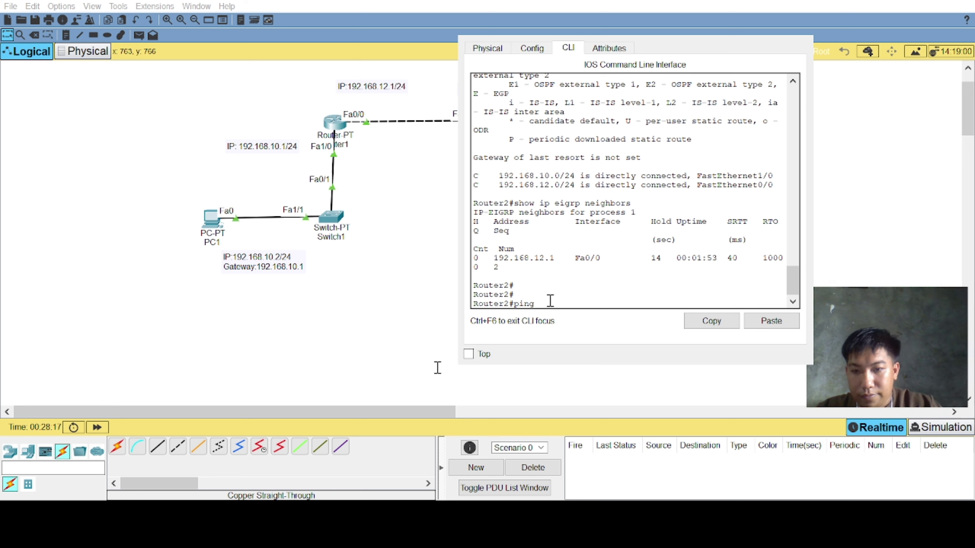
text( 19)
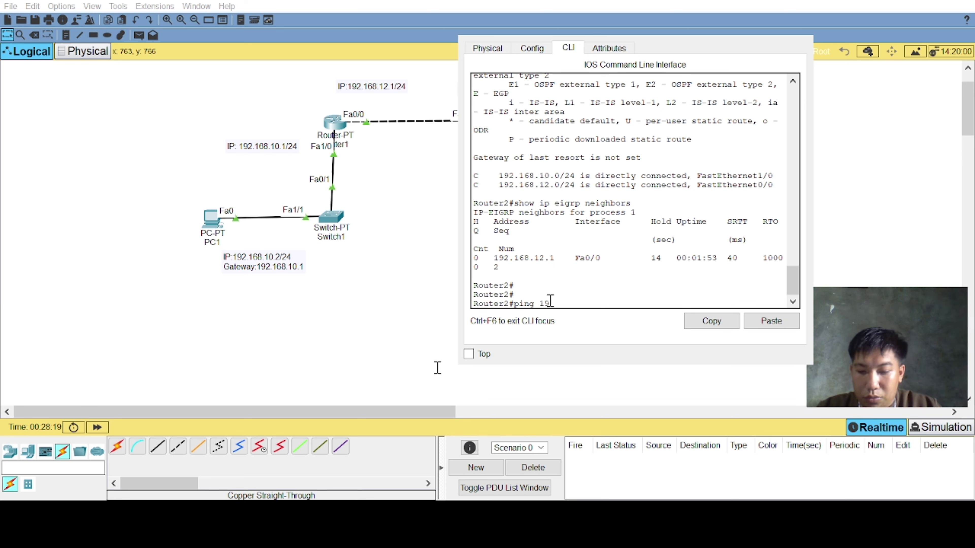
text(2.16)
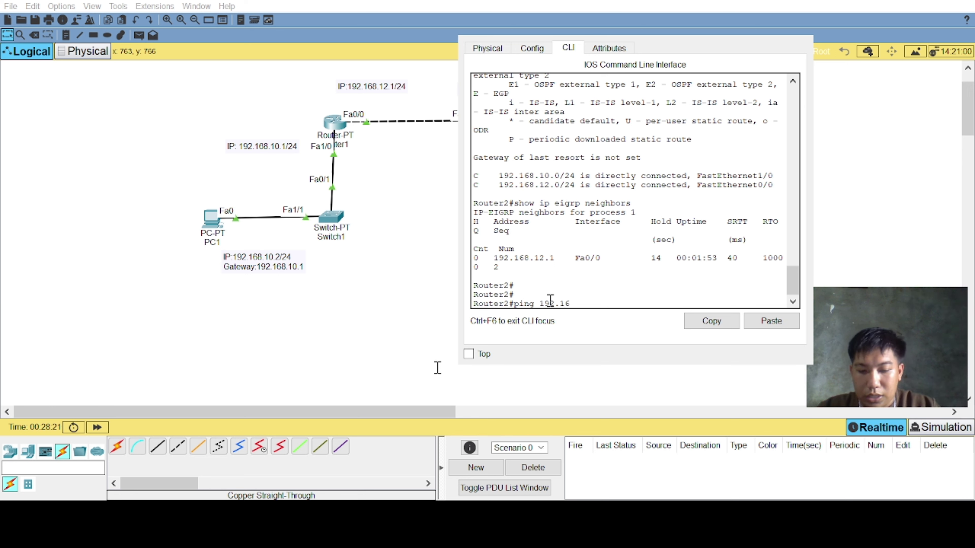
text(8.20)
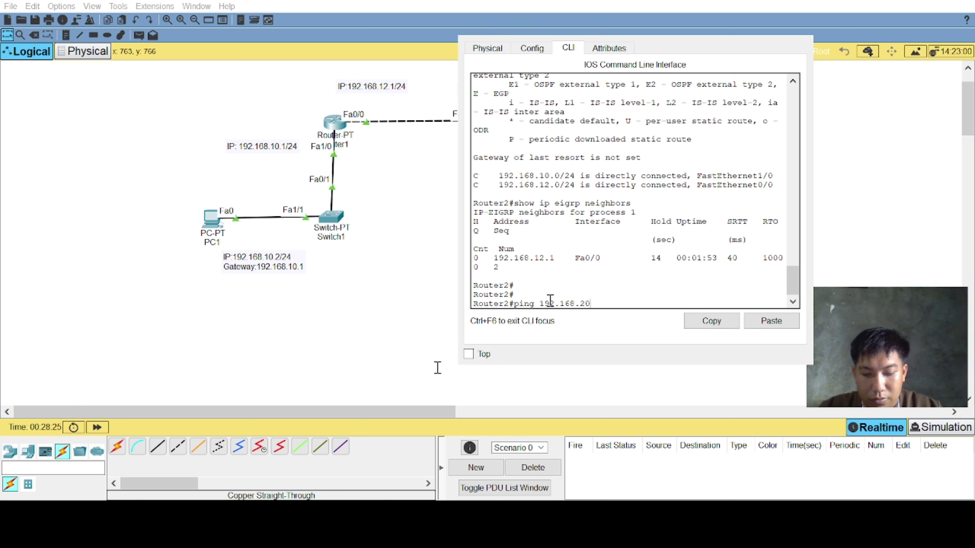
text(,.2)
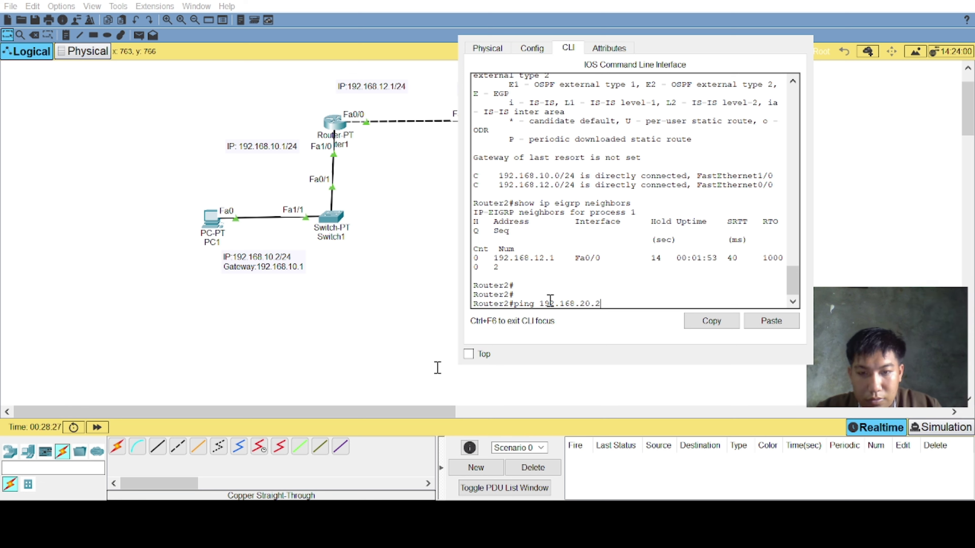
key(Return)
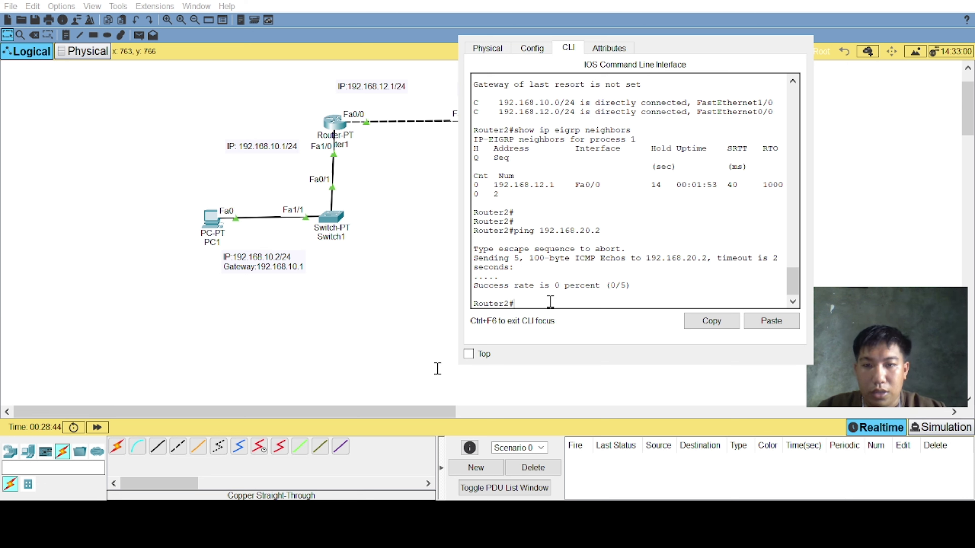
Ping PC1 at 192.168.10.2 from Router2, and close Router2's console.
text(p)
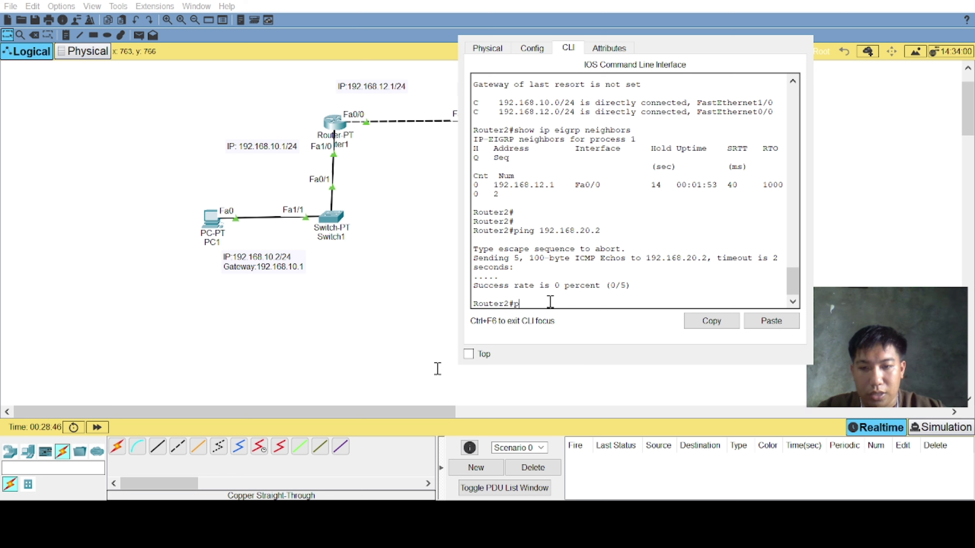
text(ing)
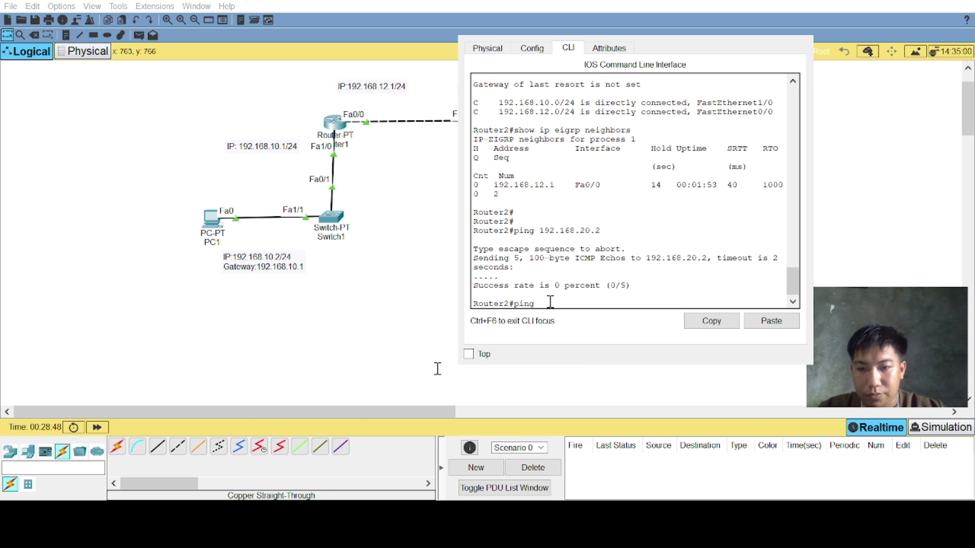
text( 192)
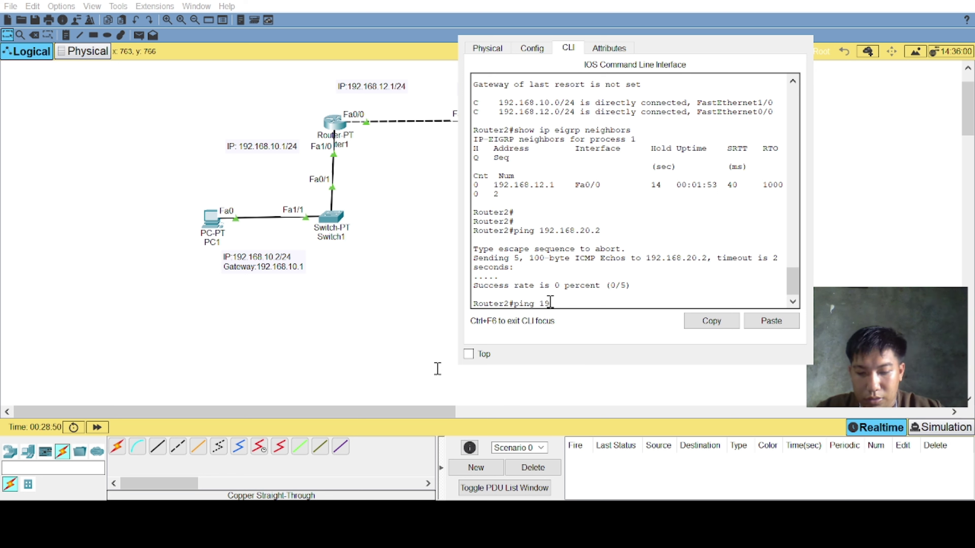
text(.1)
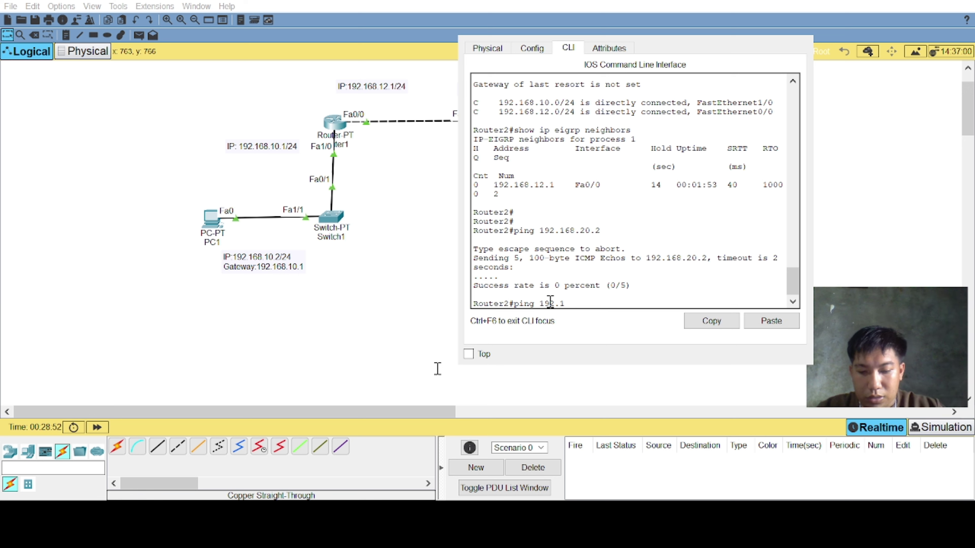
text(68.10.2)
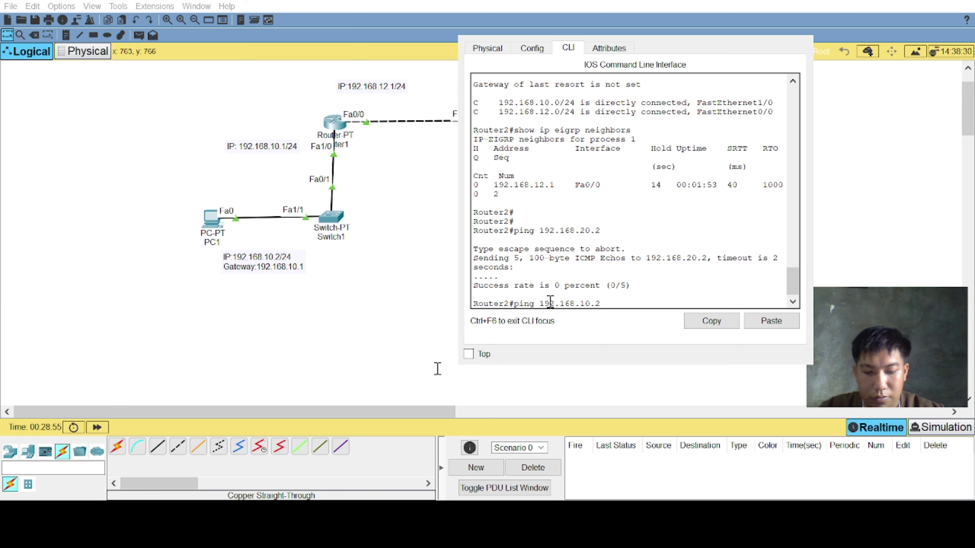
key(Return)
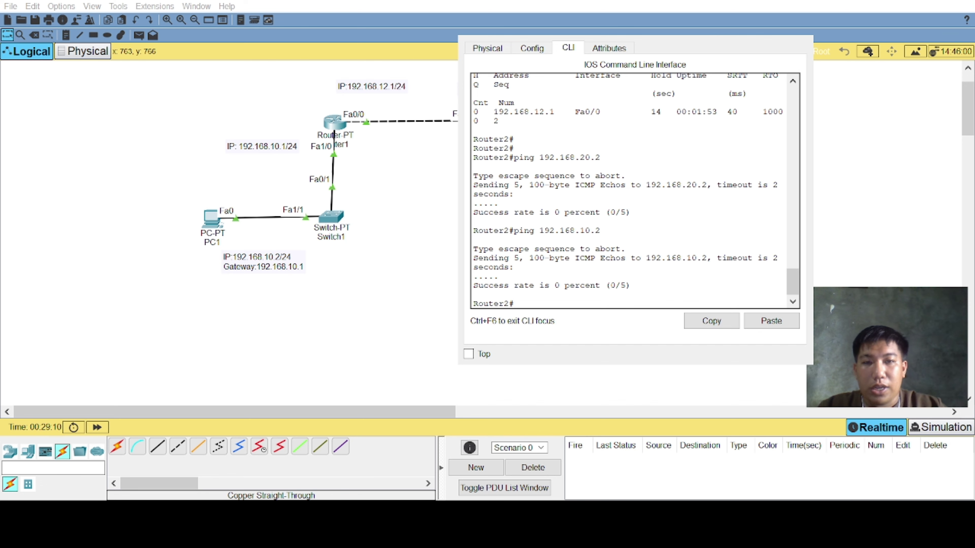
click(807, 38)
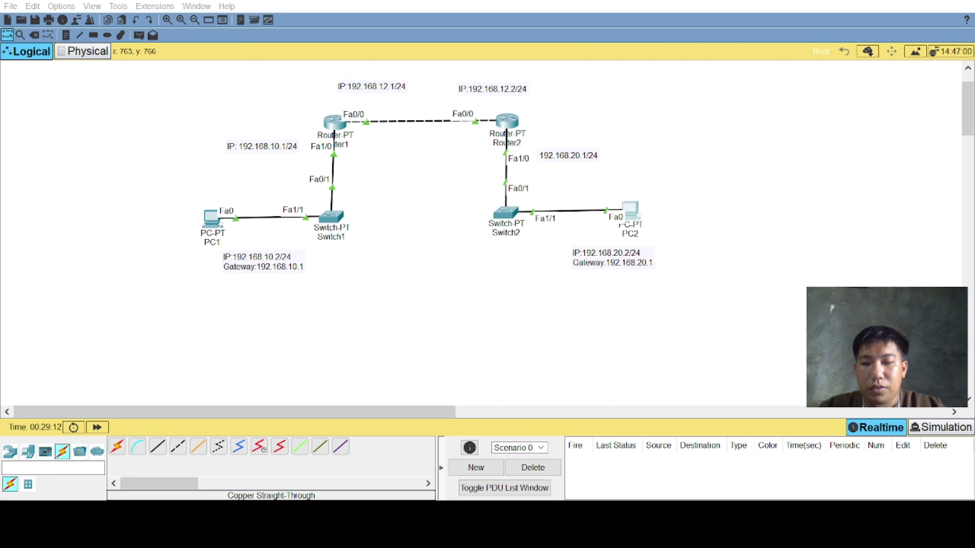